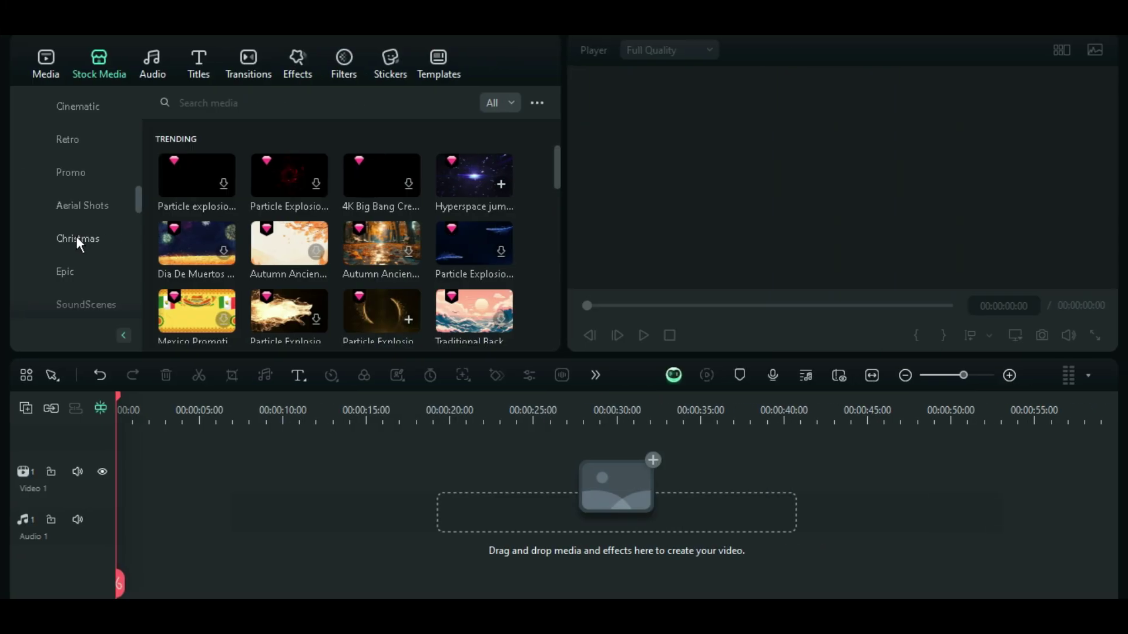
Show the Christmas stock clips and scroll through them
click(77, 237)
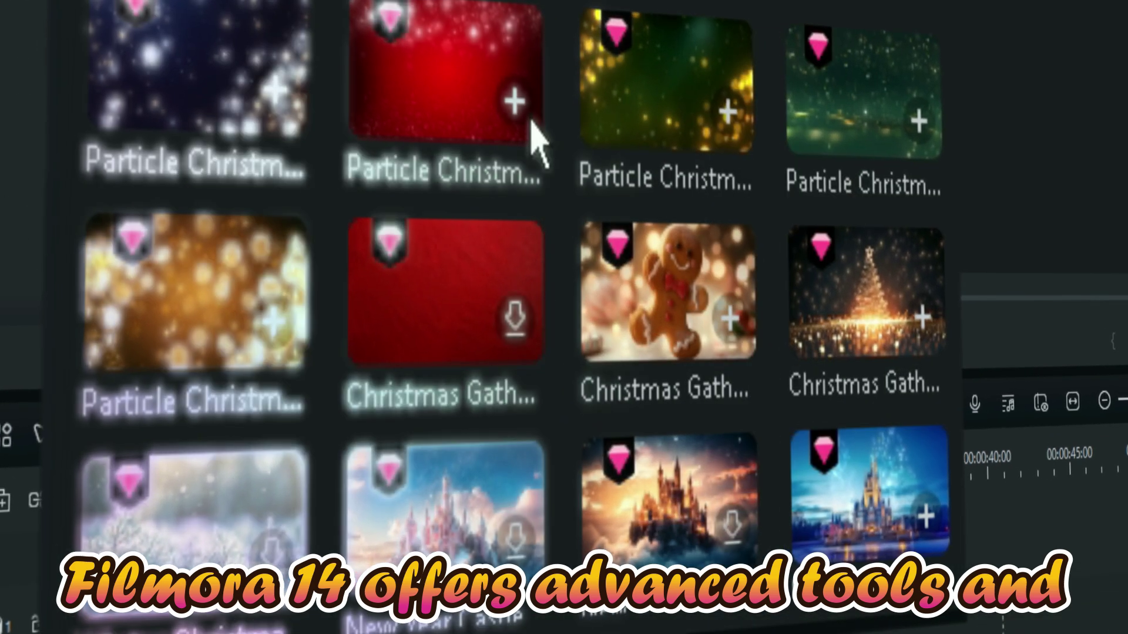
scroll(564, 76, down, 5)
scroll(558, 176, down, 10)
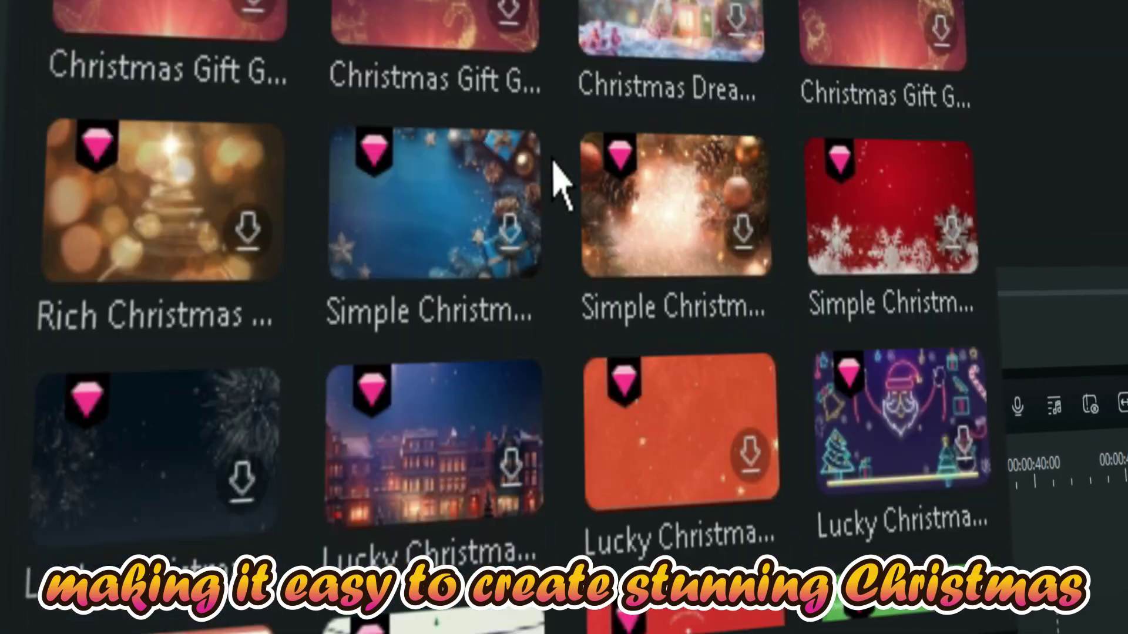
scroll(554, 163, down, 5)
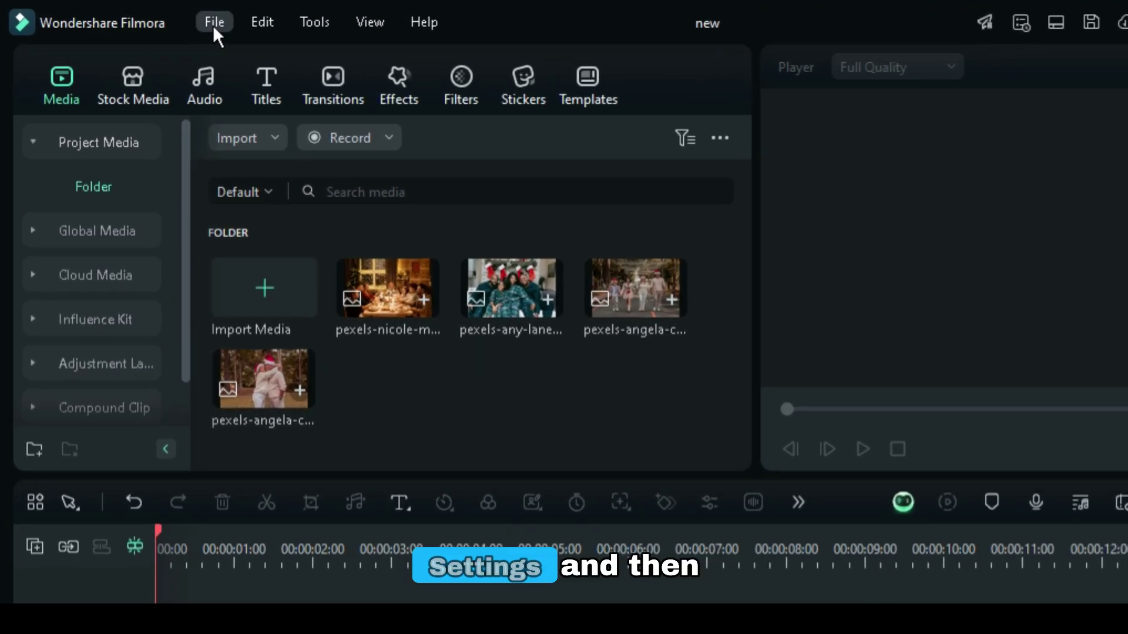
Confirm project settings of 16:9, 1920x1080 and 60 fps
click(160, 16)
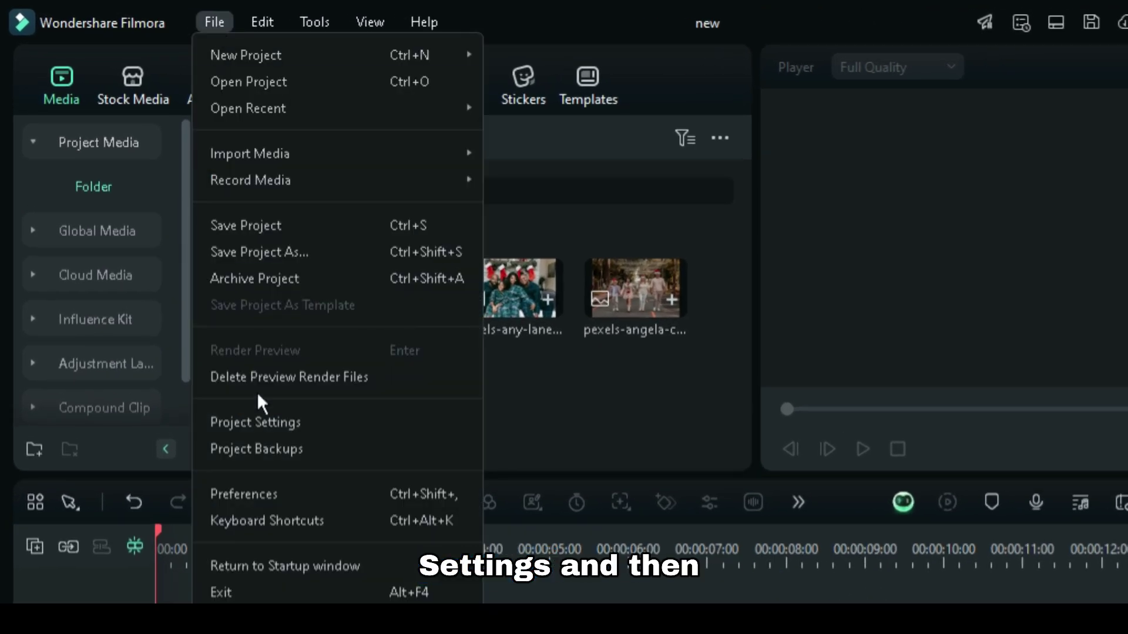
click(259, 419)
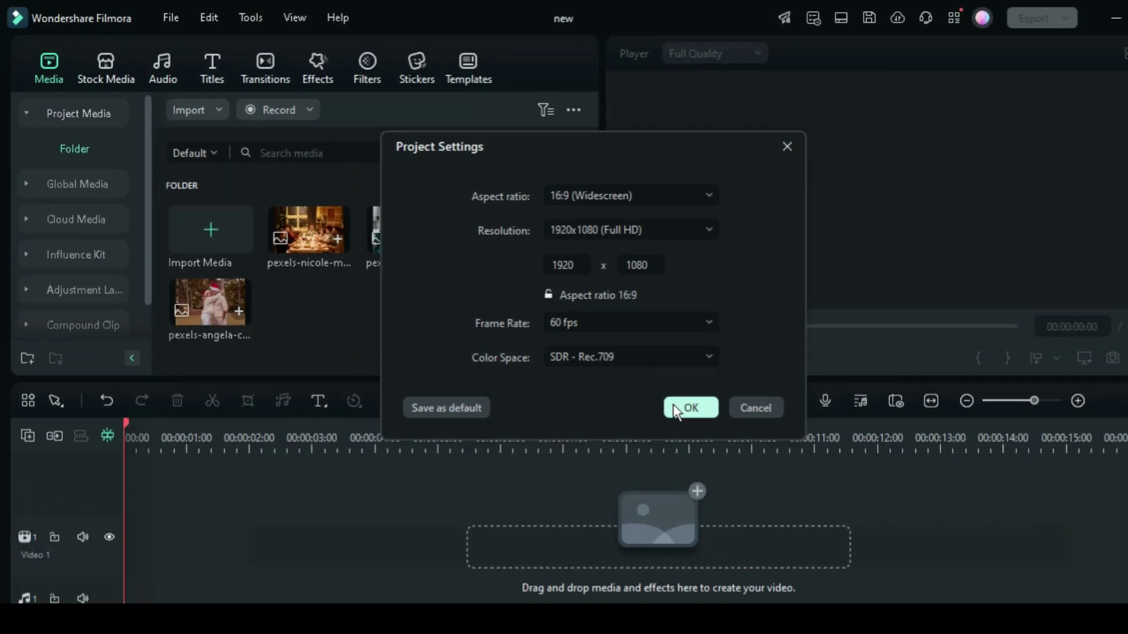
click(867, 511)
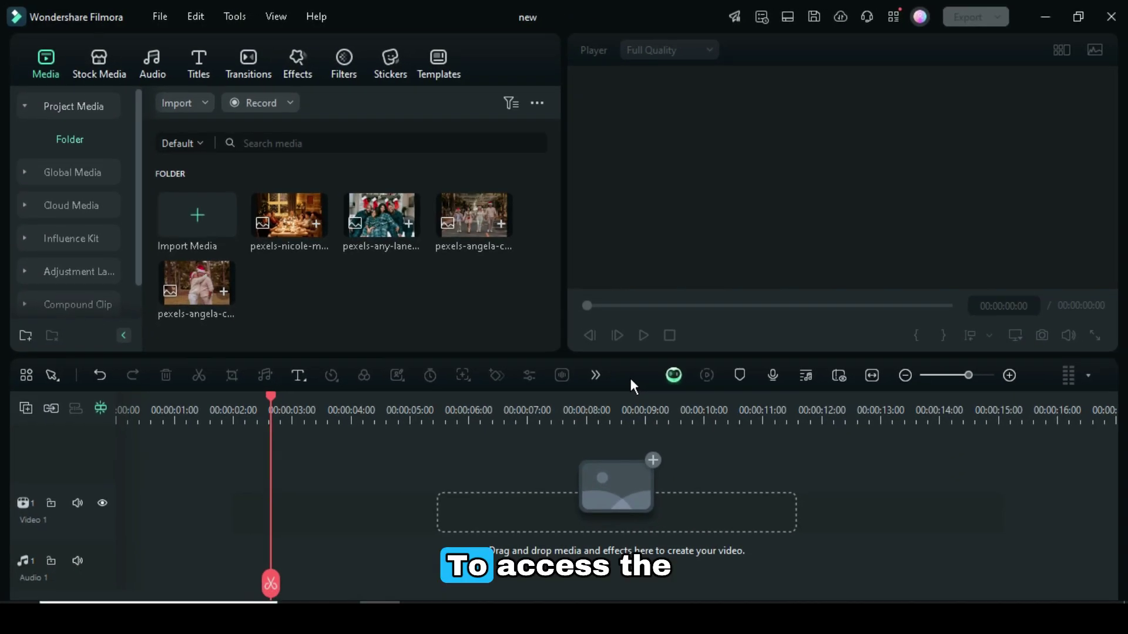
In the Stock Media Library, pick the Christmas category and browse its festive clips
click(89, 71)
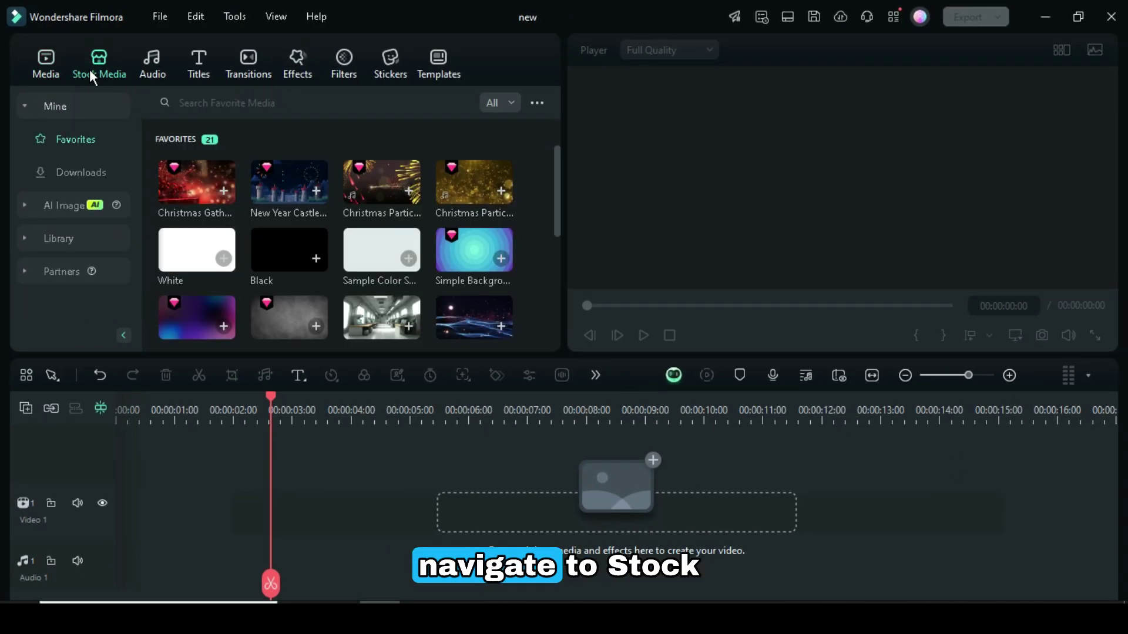
click(58, 236)
scroll(68, 235, down, 15)
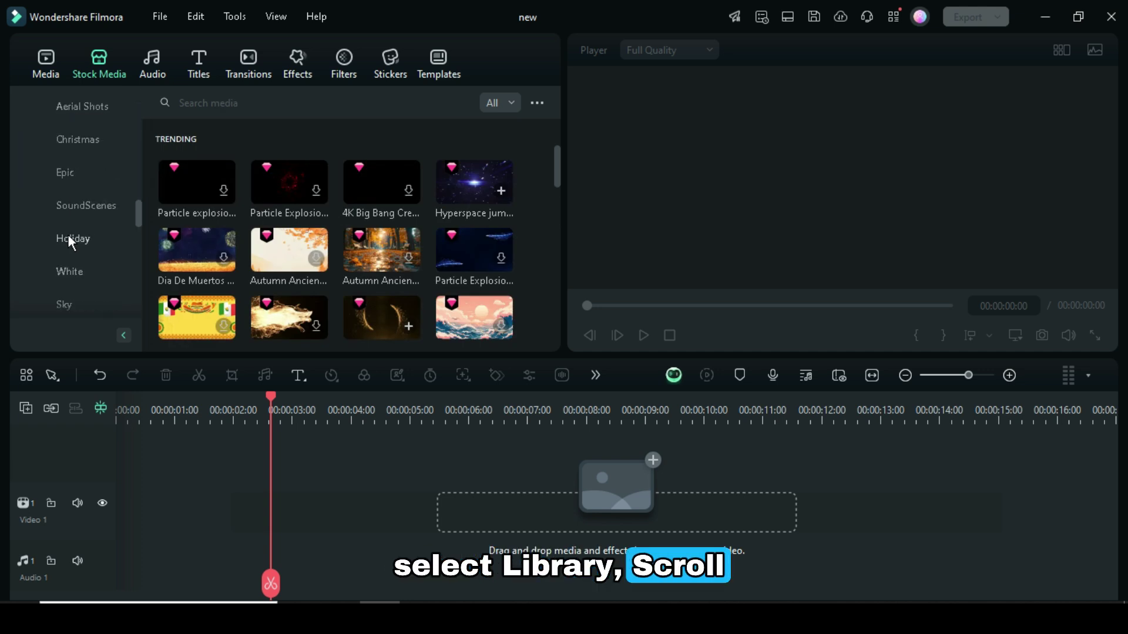
scroll(68, 234, down, 15)
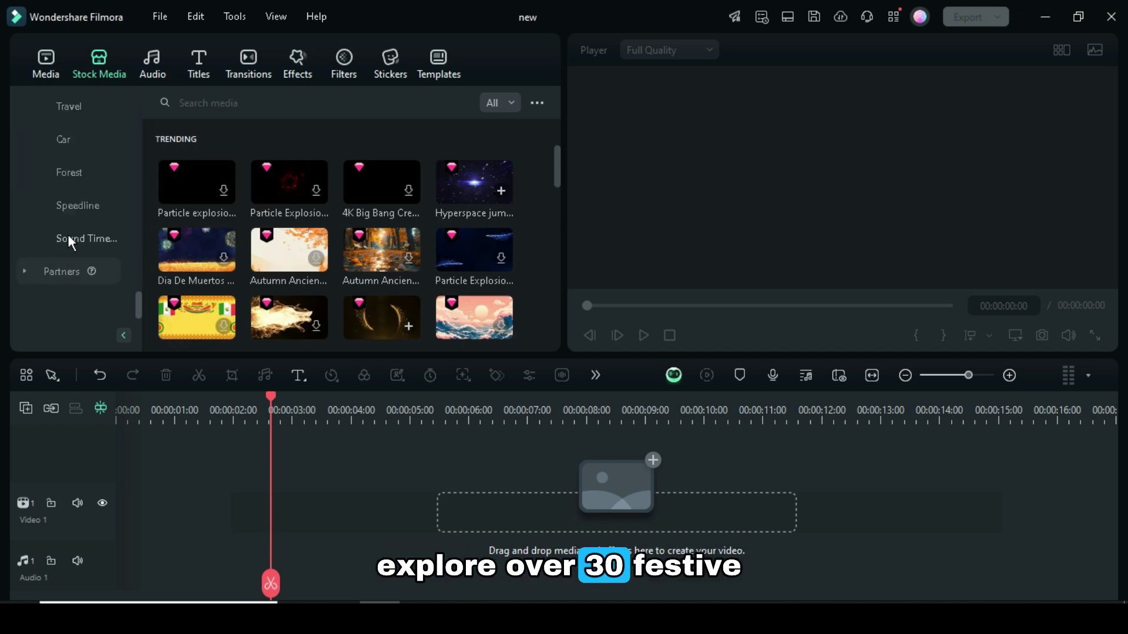
scroll(69, 234, up, 6)
scroll(69, 234, up, 10)
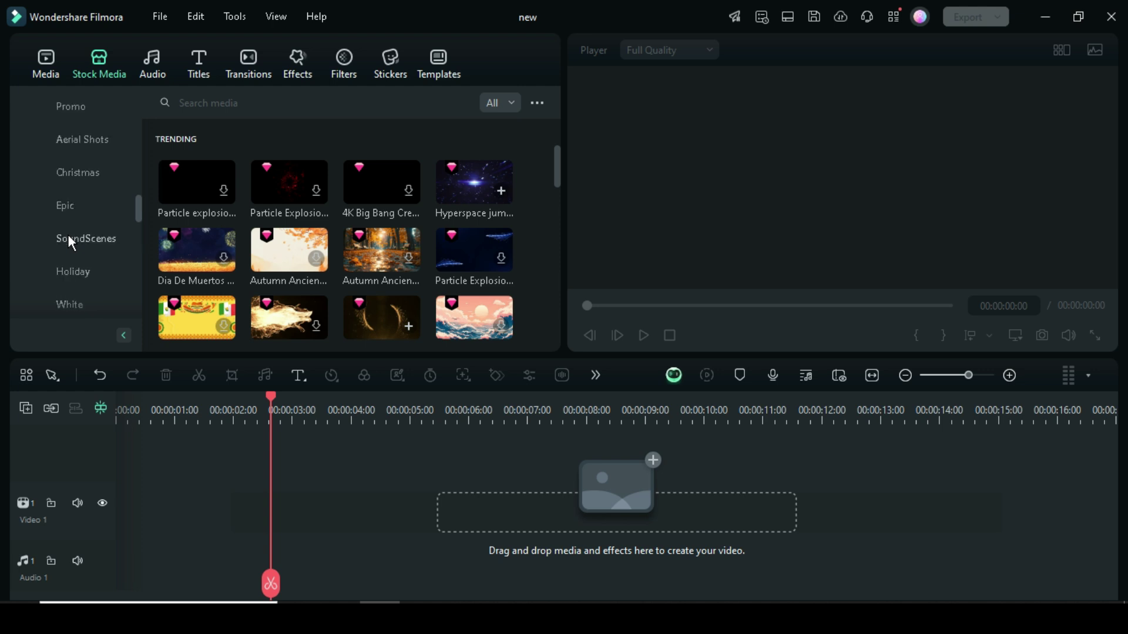
click(88, 174)
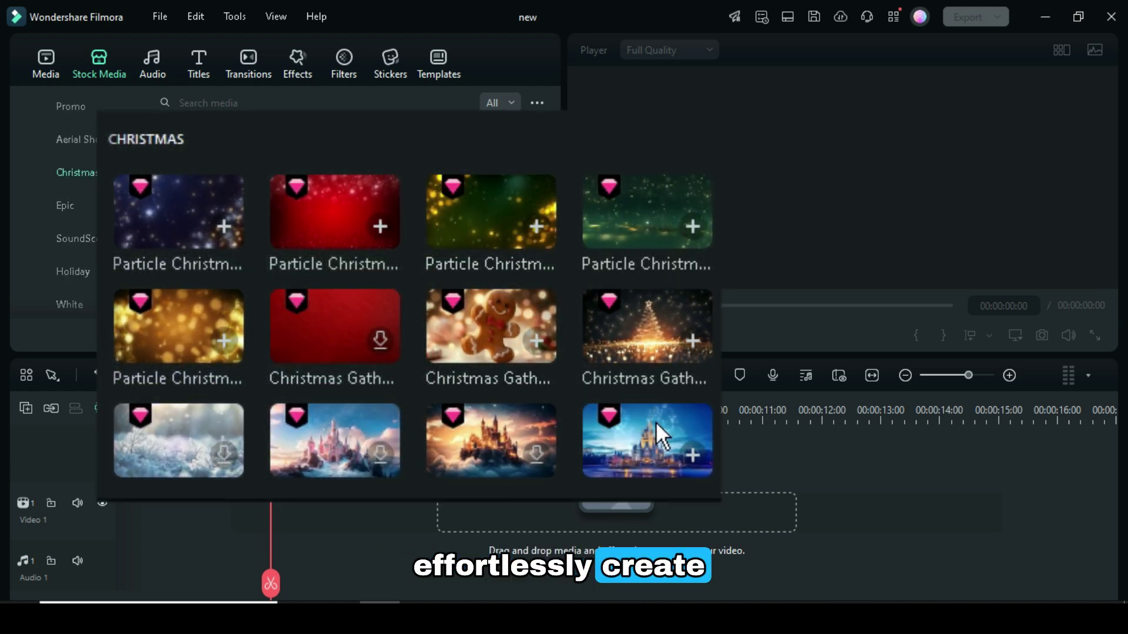
scroll(376, 245, down, 2)
scroll(377, 247, down, 2)
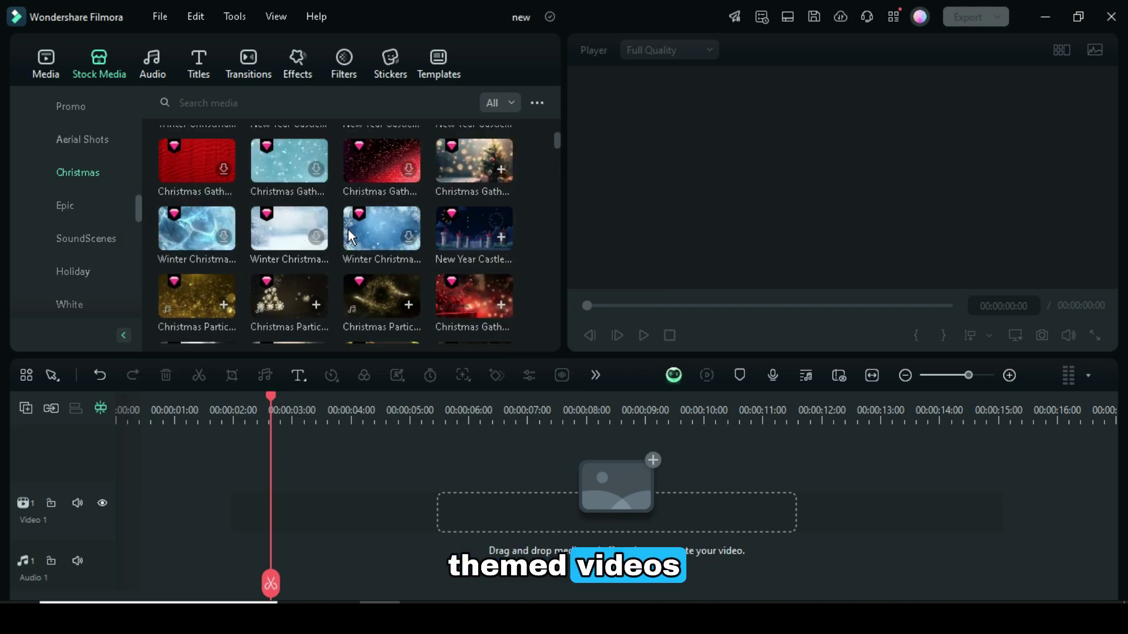
scroll(376, 226, down, 2)
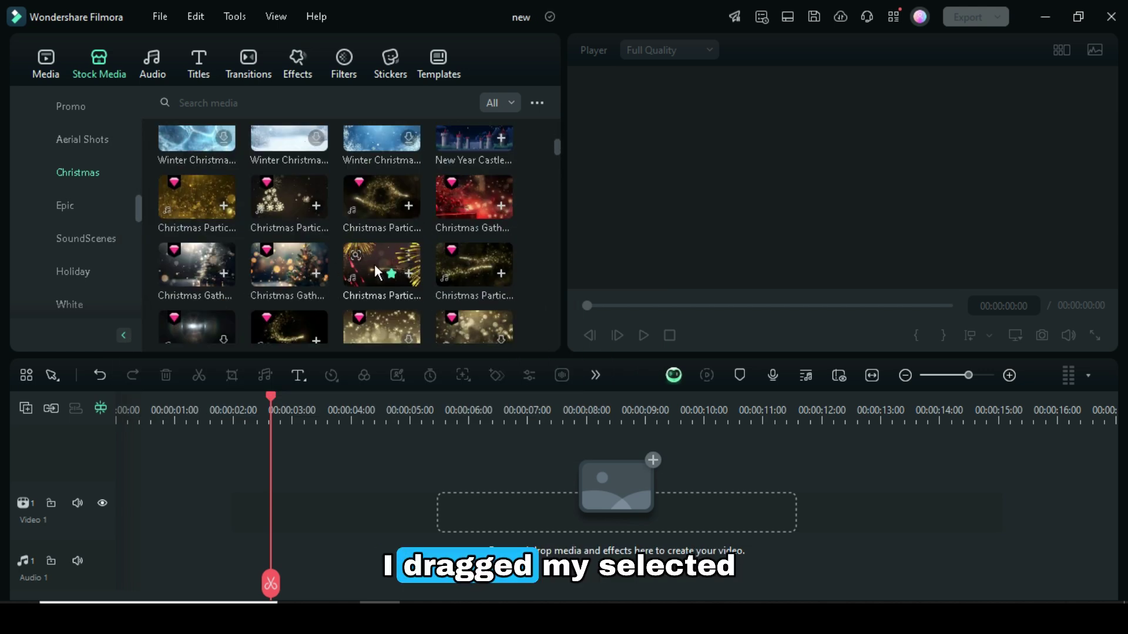
Place a Christmas Particle clip on Video 1, keeping 1920x1080 60fps, and trim it to 5 seconds
drag(378, 272, 153, 521)
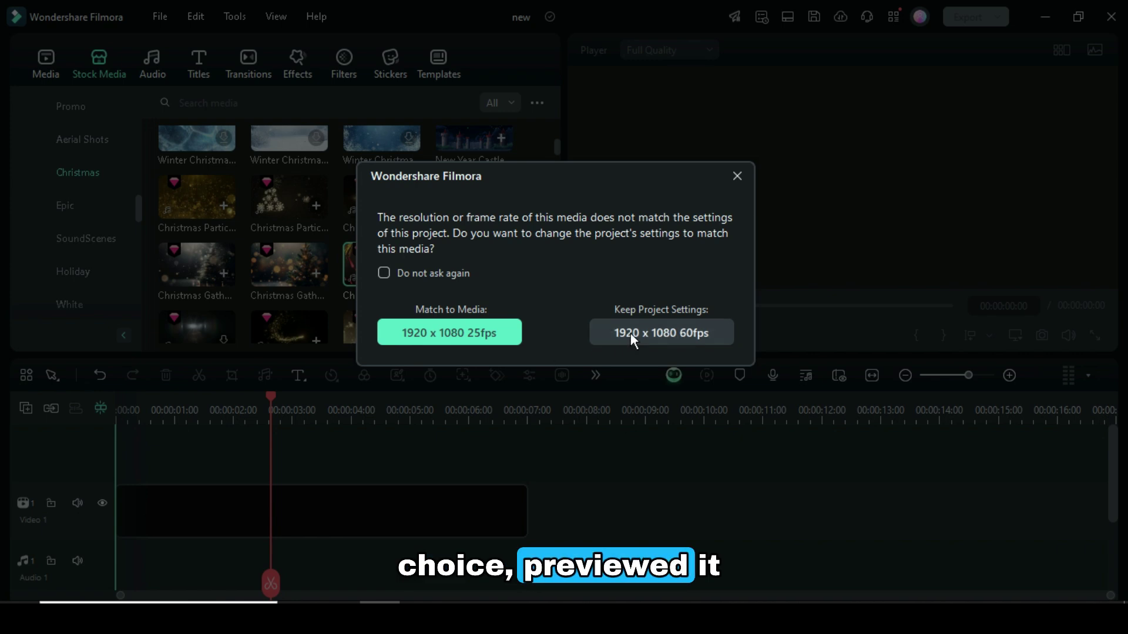
click(630, 333)
click(584, 304)
click(641, 333)
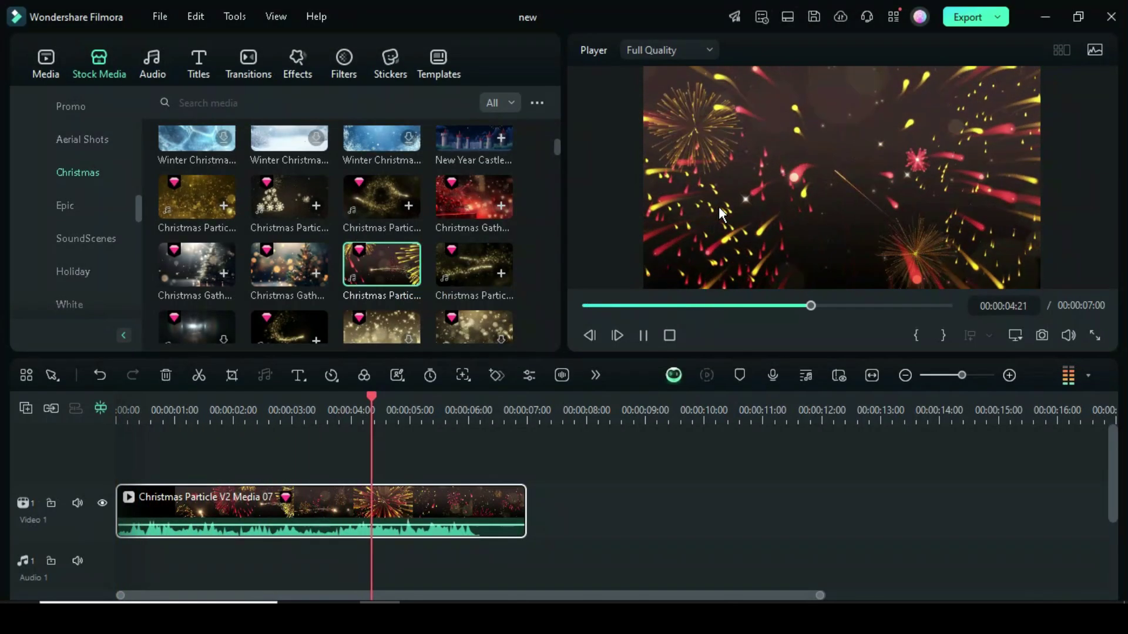
click(585, 306)
drag(524, 508, 405, 512)
Put the pexels-angela family walking photo above the background and hide Video 1
click(50, 75)
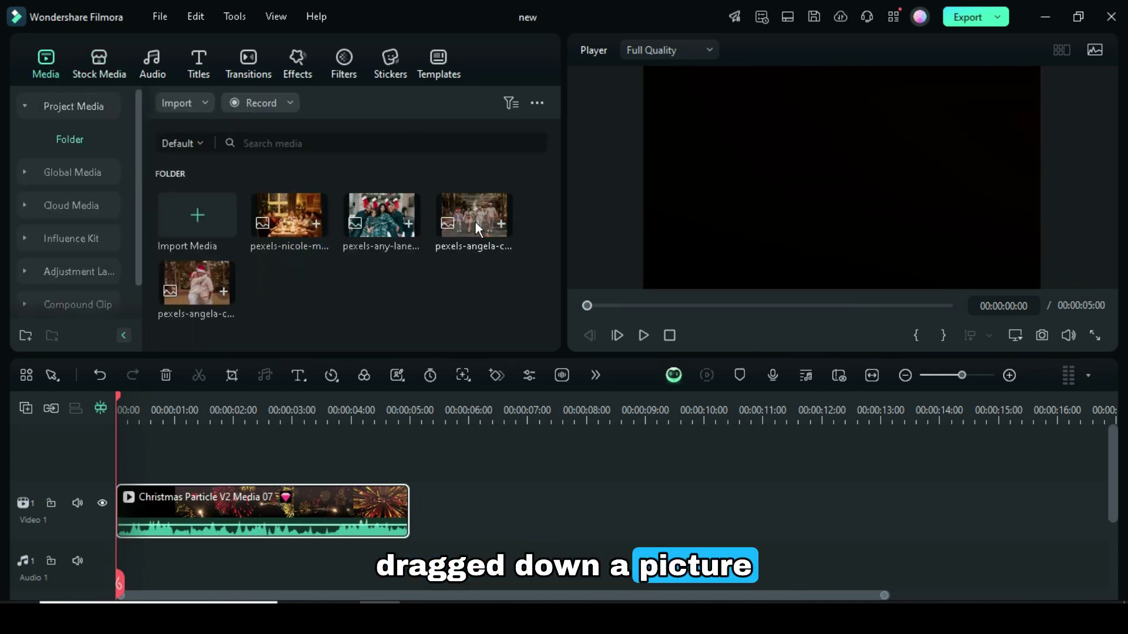
drag(336, 368, 141, 467)
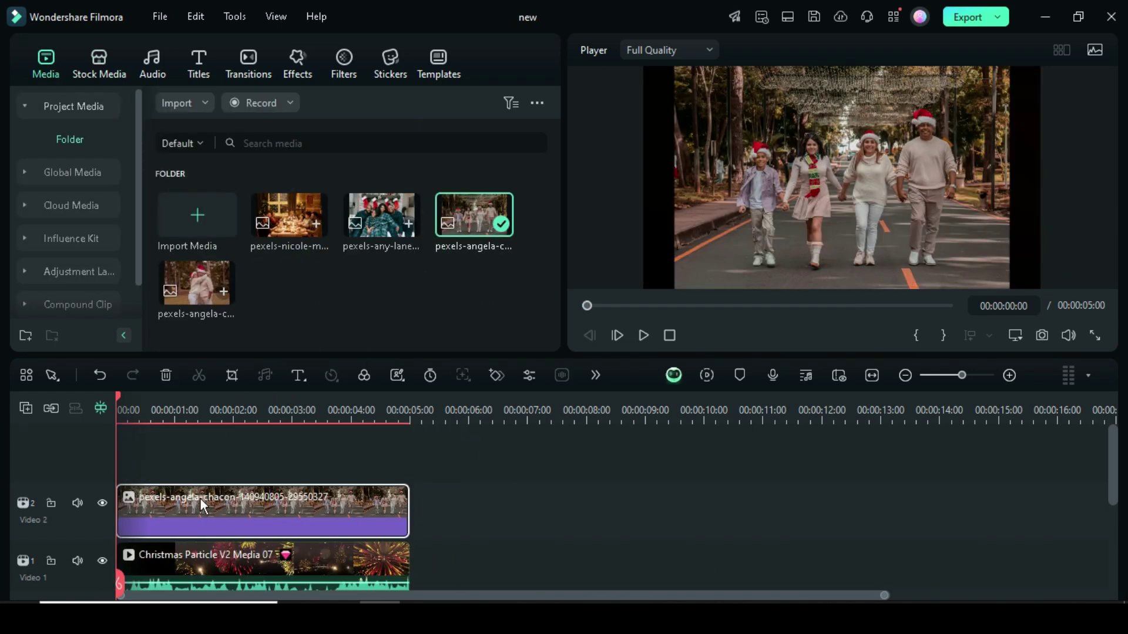
click(102, 535)
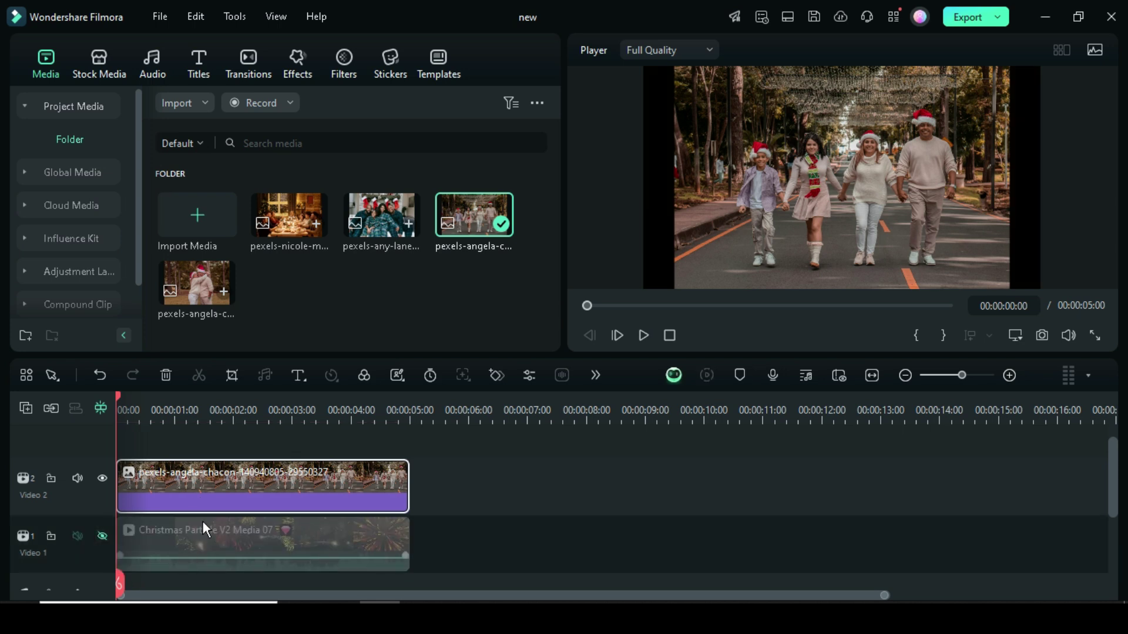
Crop the family photo to a 16:9 ratio
click(231, 377)
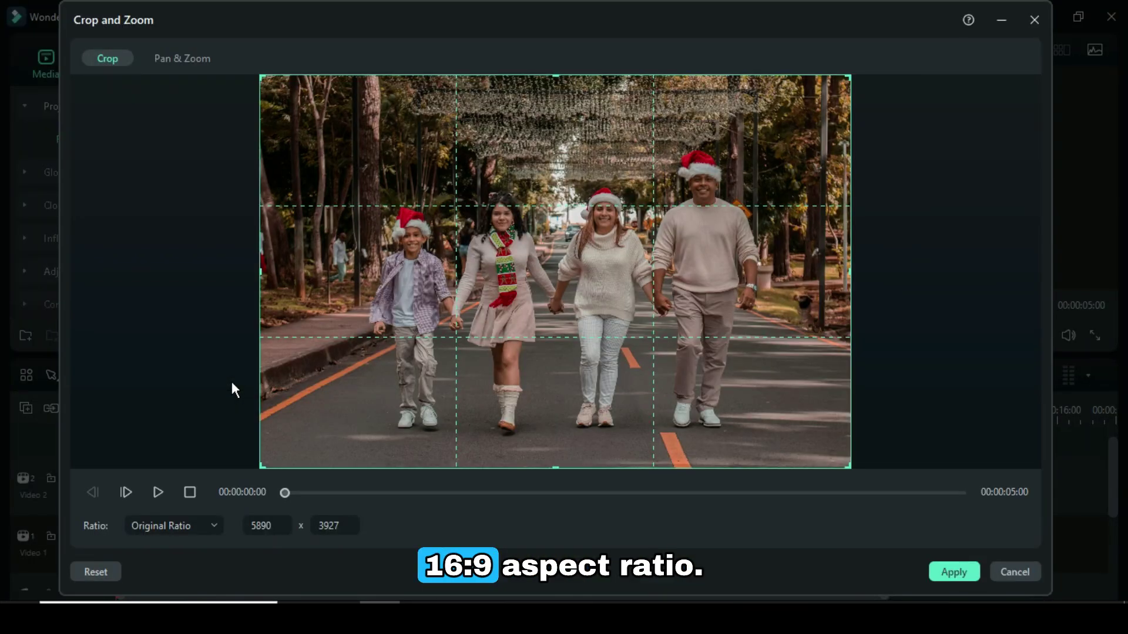
click(179, 524)
click(151, 319)
Add a pan-and-zoom from a close-up of the family out to the full frame
click(178, 57)
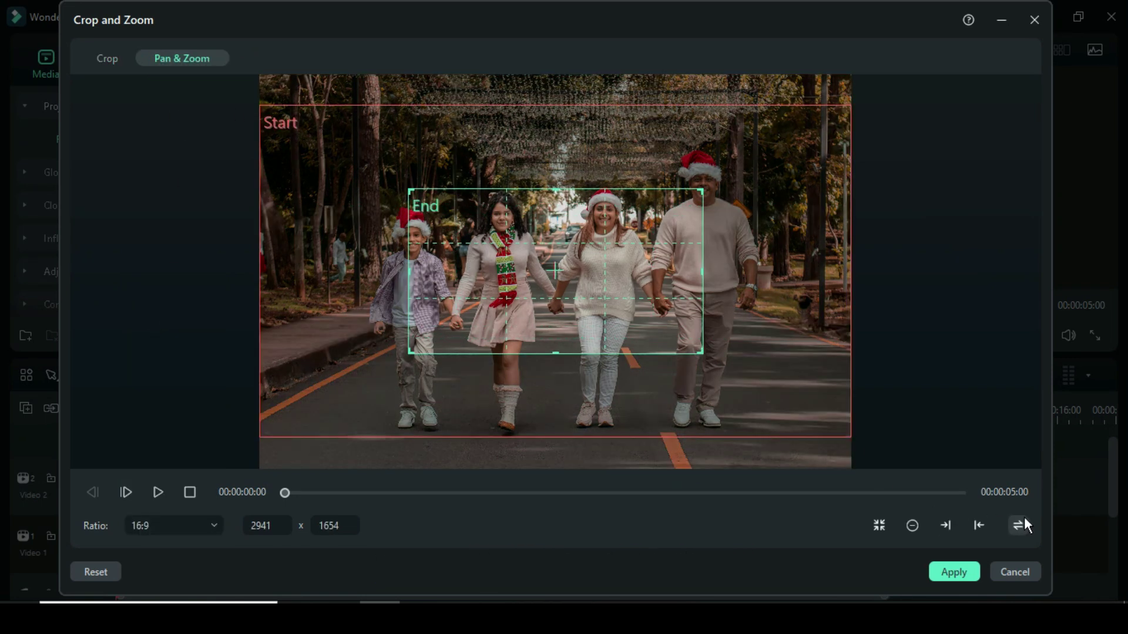
click(1018, 525)
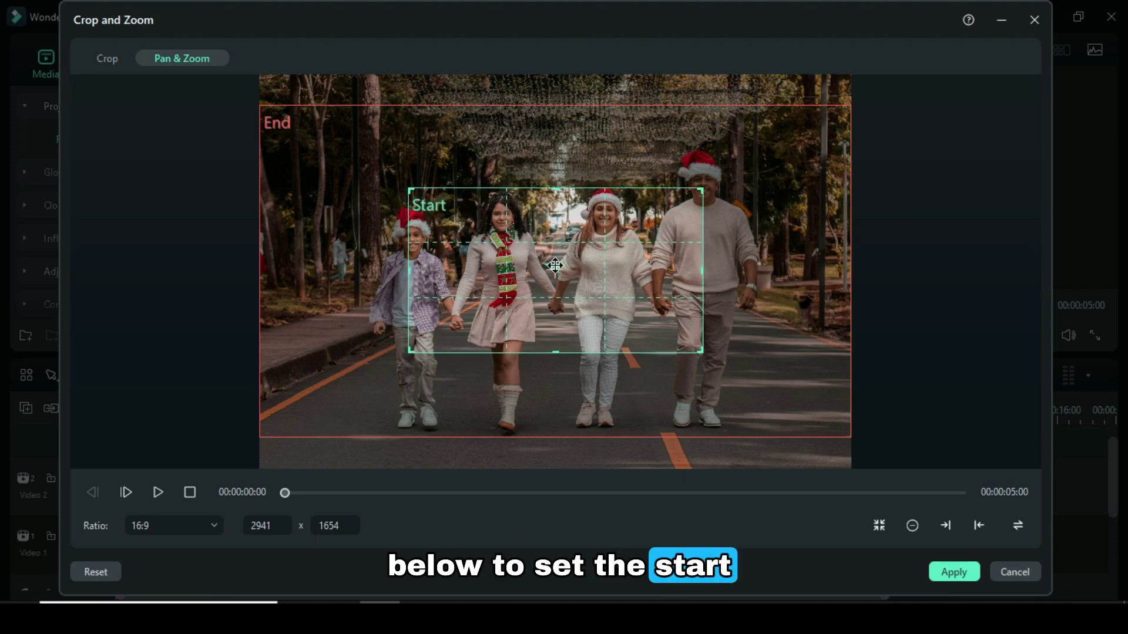
drag(702, 189, 724, 176)
drag(668, 222, 657, 229)
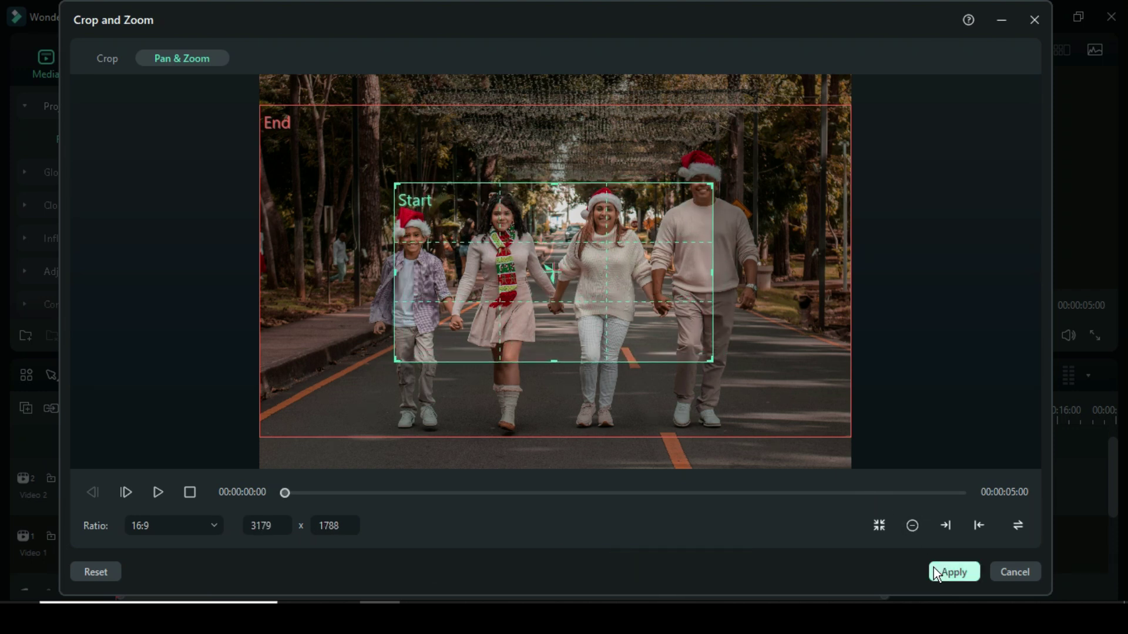
click(952, 574)
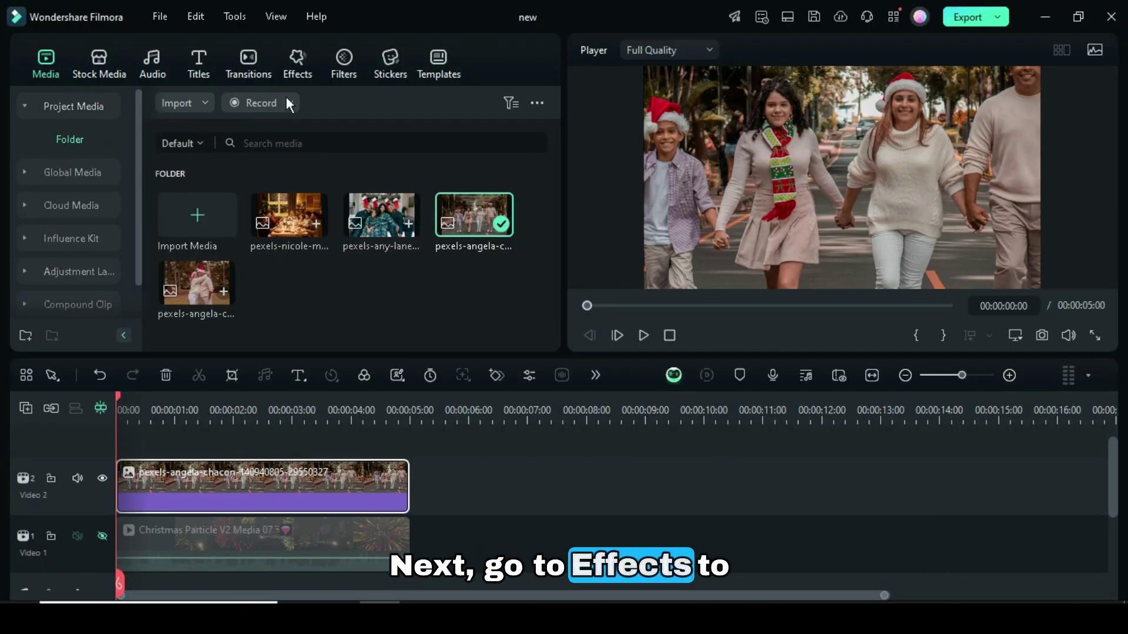
Apply the Border effect to the family photo
click(292, 69)
drag(185, 189, 154, 476)
click(269, 480)
Set the photo's border size to 6 and blur to 2
double_click(231, 486)
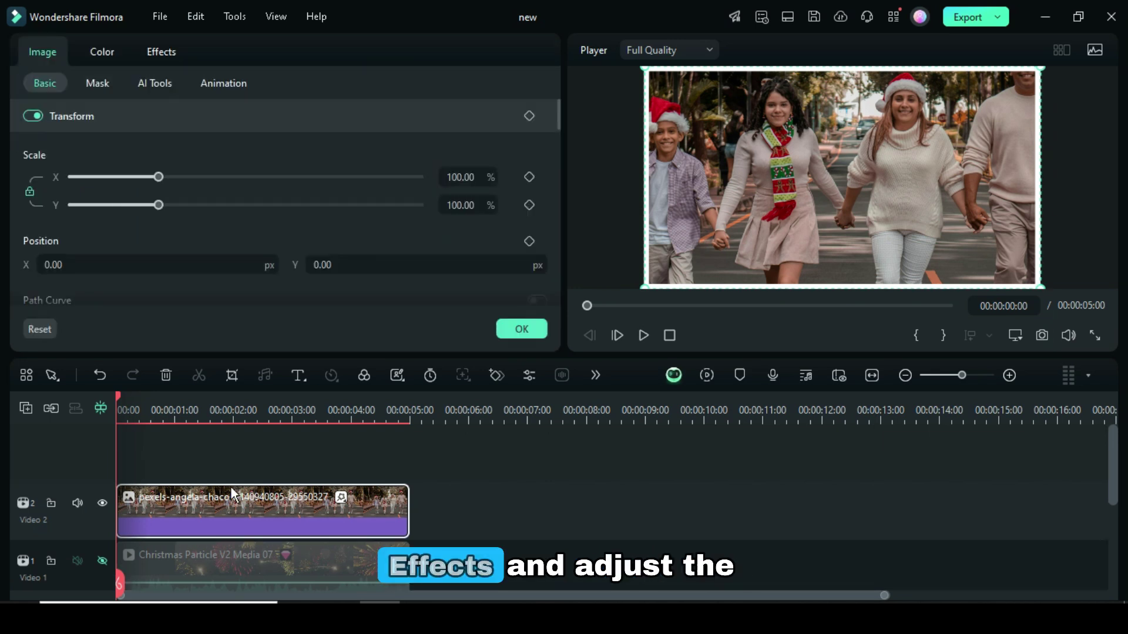
click(156, 52)
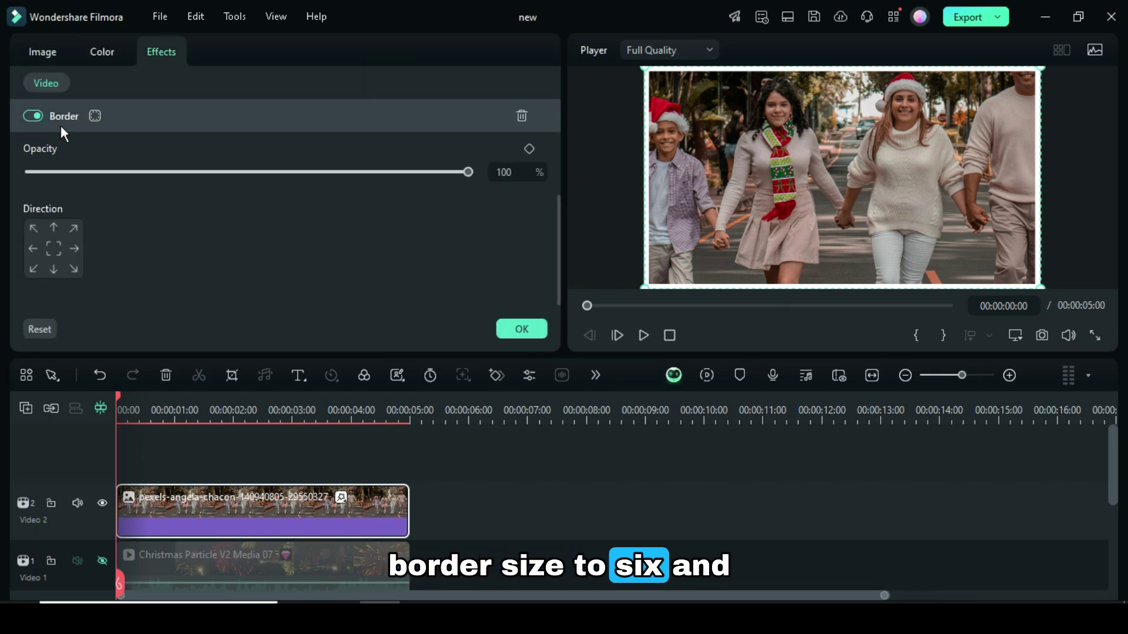
scroll(280, 203, up, 5)
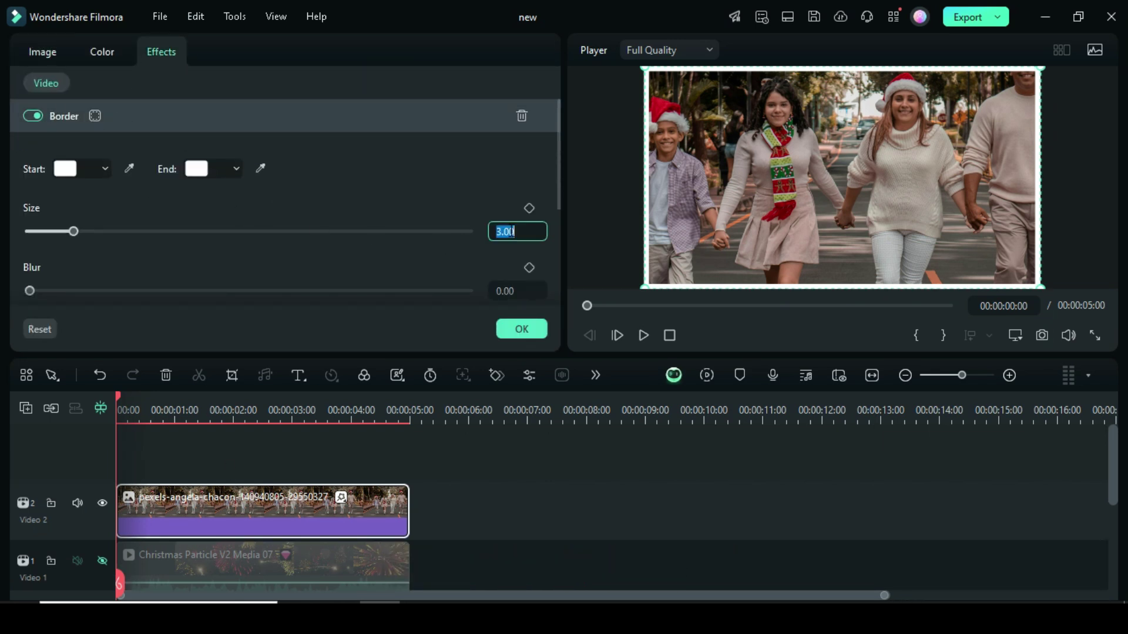
key(Return)
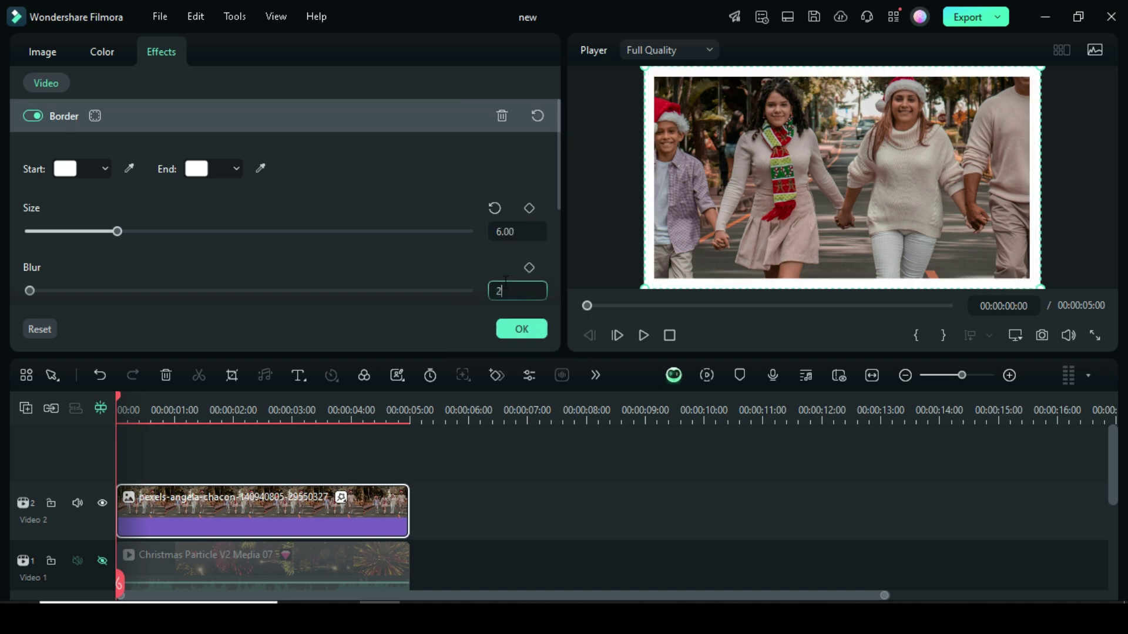
click(500, 282)
text(2)
key(Return)
Scale the family photo to 50% in the Image settings
click(42, 51)
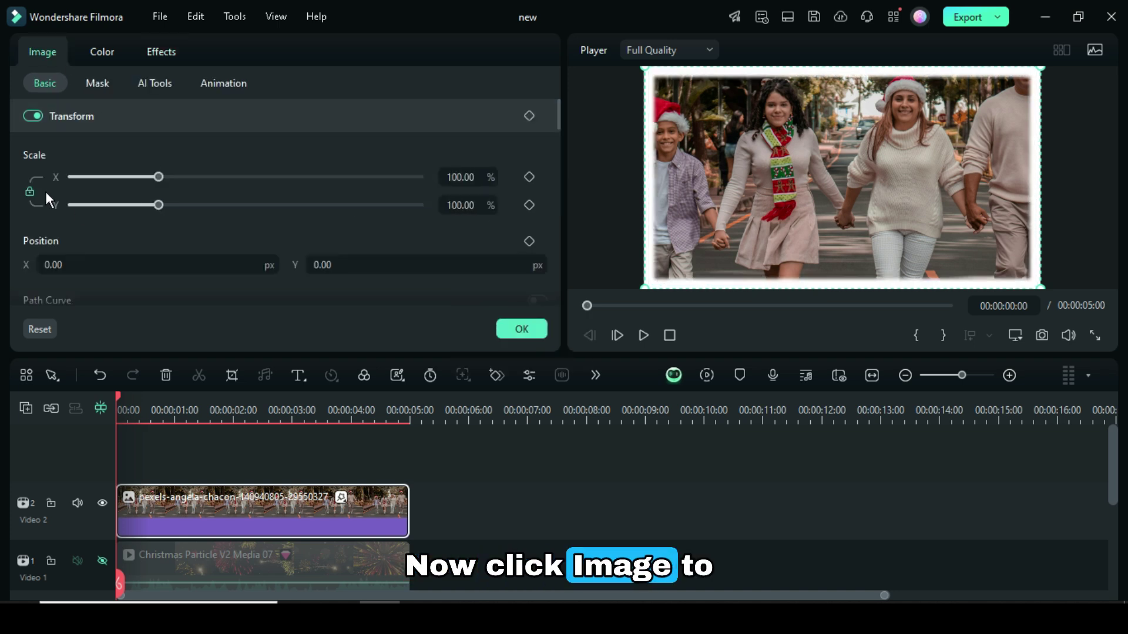
click(464, 177)
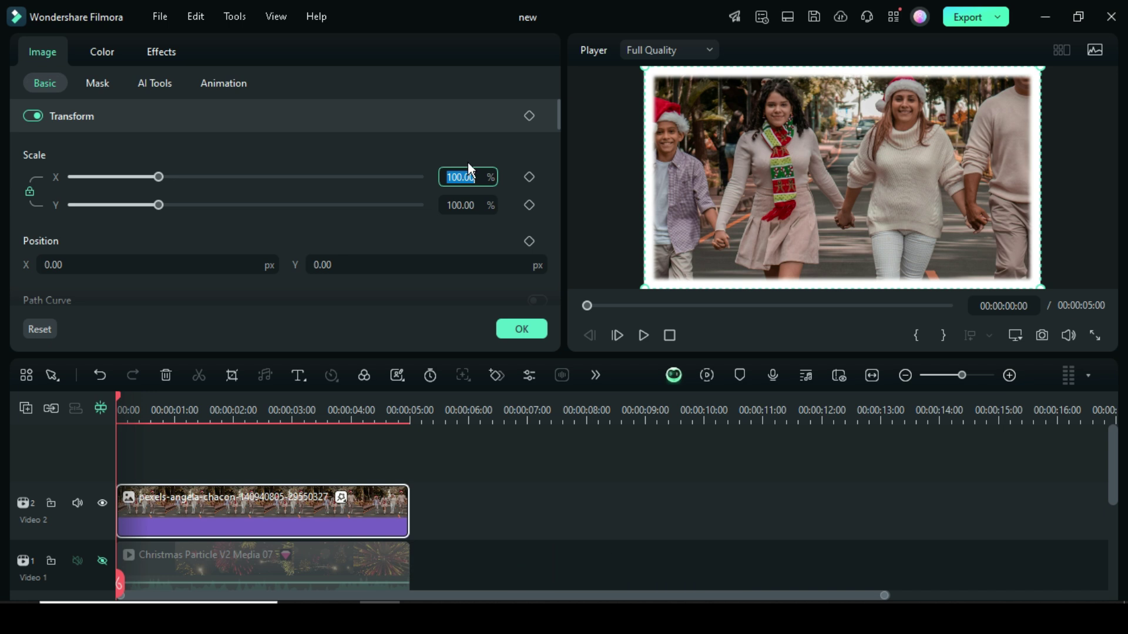
text(50)
key(Return)
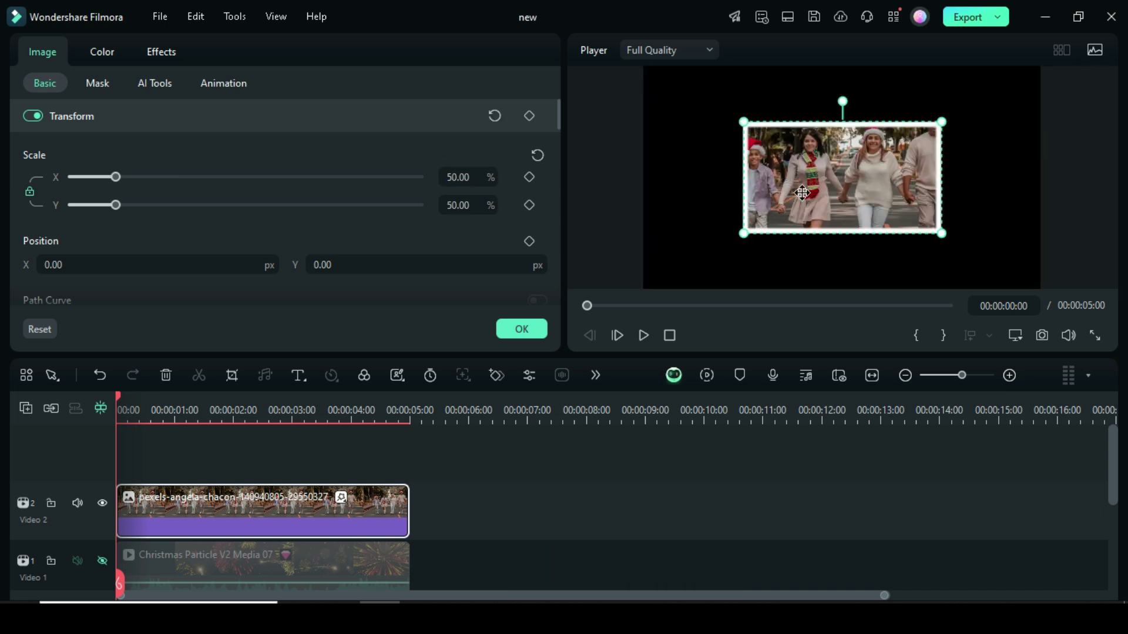
click(511, 328)
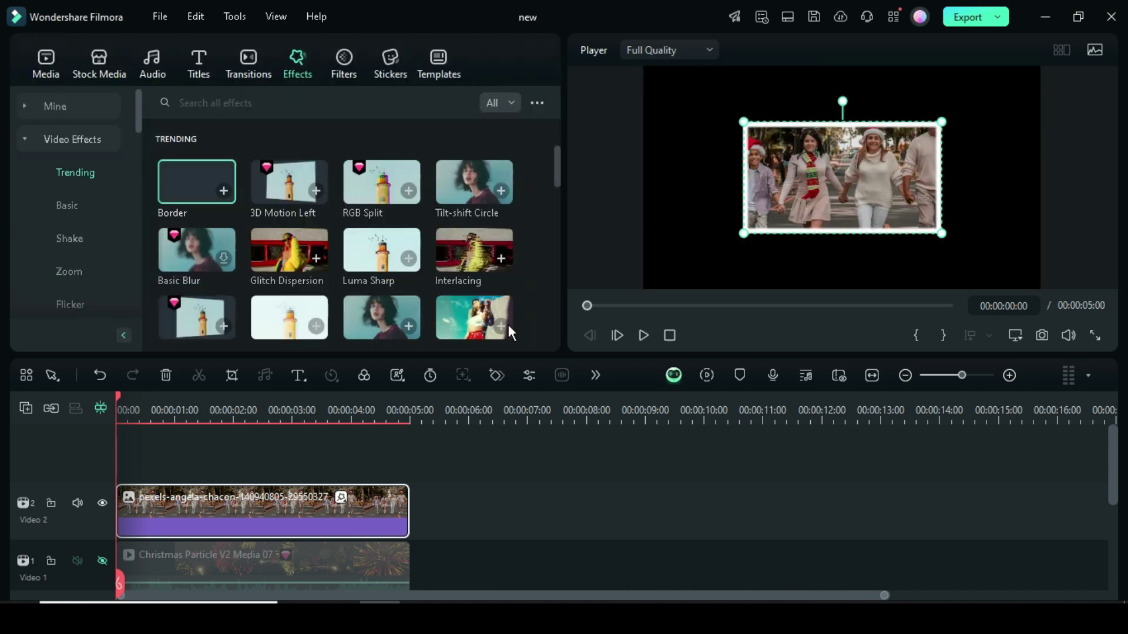
Place an Adjustment Layer on a new top track and set tracks to normal height
click(44, 74)
click(55, 274)
drag(184, 245, 182, 485)
click(23, 409)
mouse_move(81, 562)
click(247, 578)
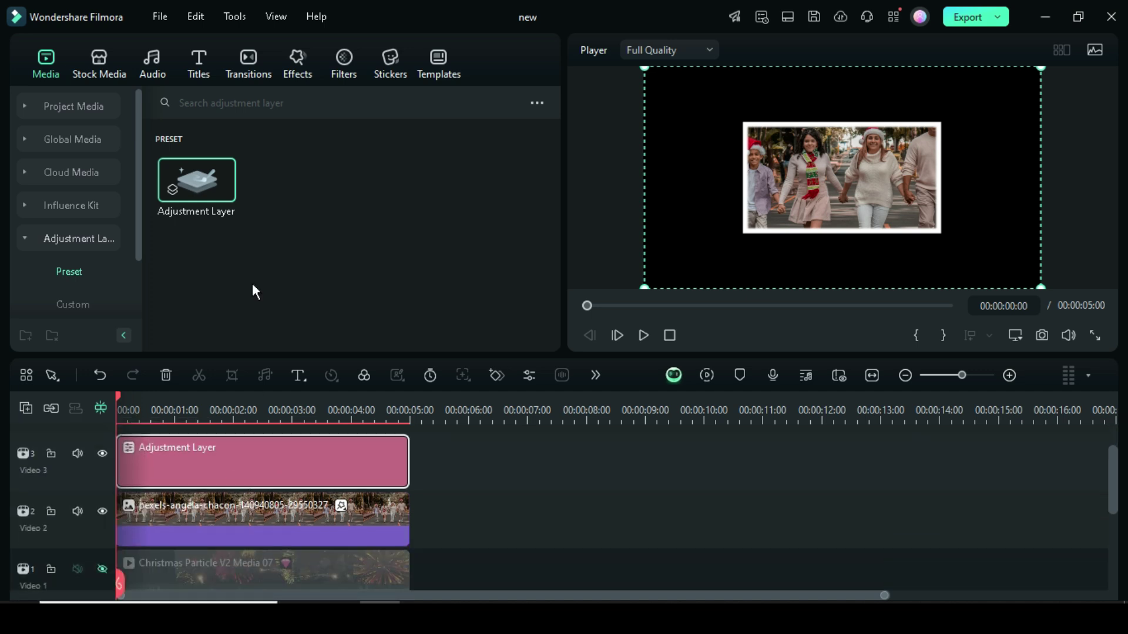
Apply Boris FX BCC Particle System to the adjustment layer and render the preview
click(294, 65)
scroll(84, 162, down, 10)
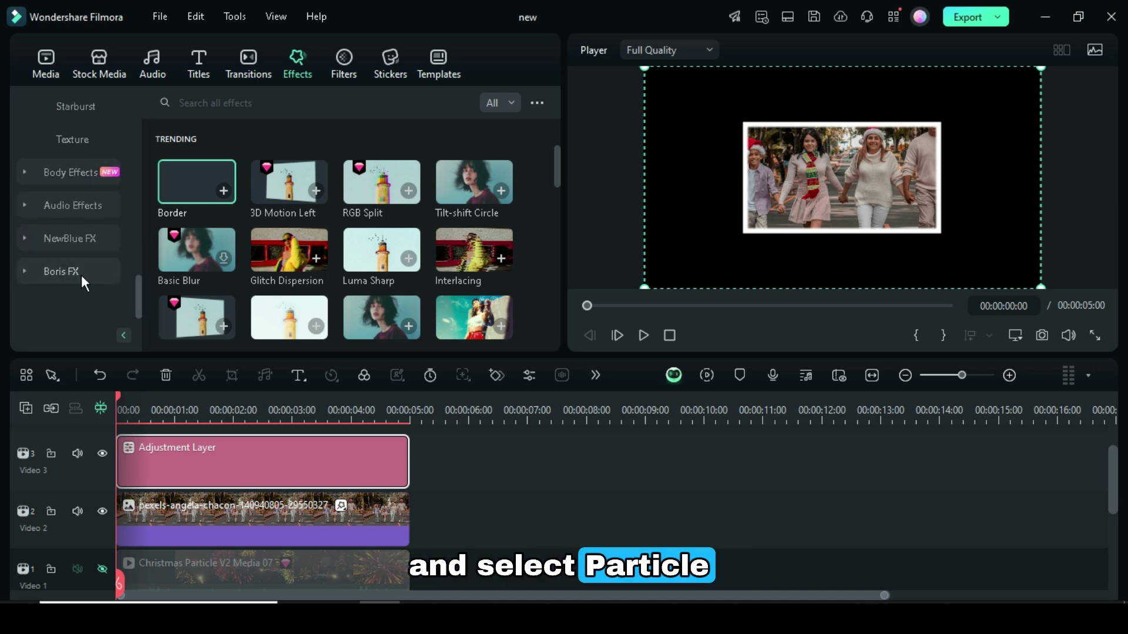
click(48, 274)
scroll(88, 247, down, 3)
scroll(85, 253, down, 3)
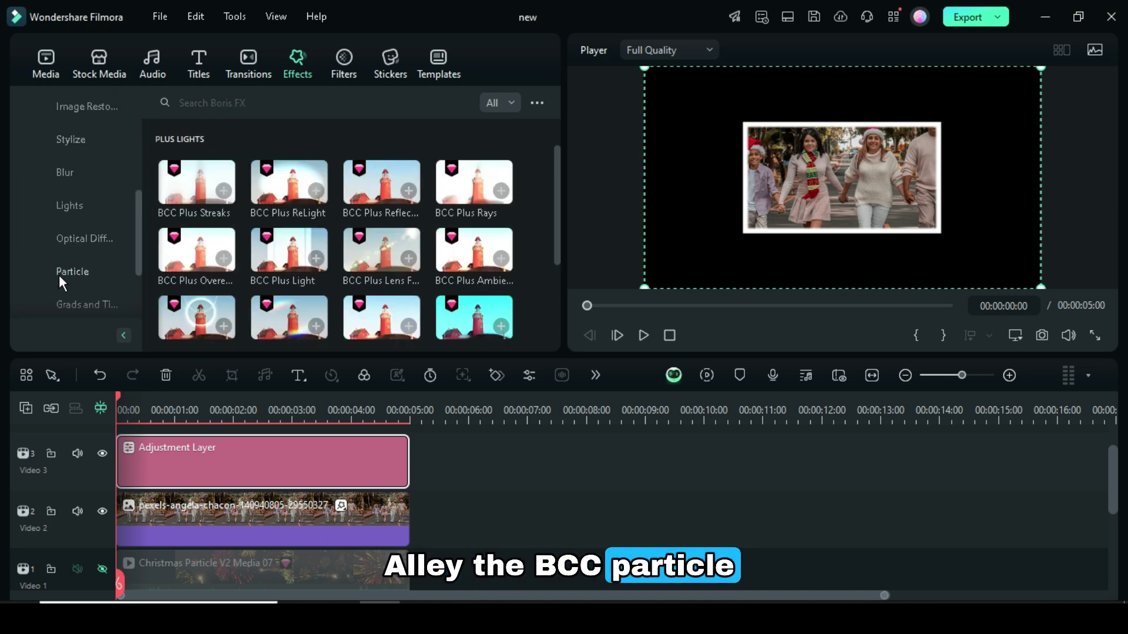
click(65, 271)
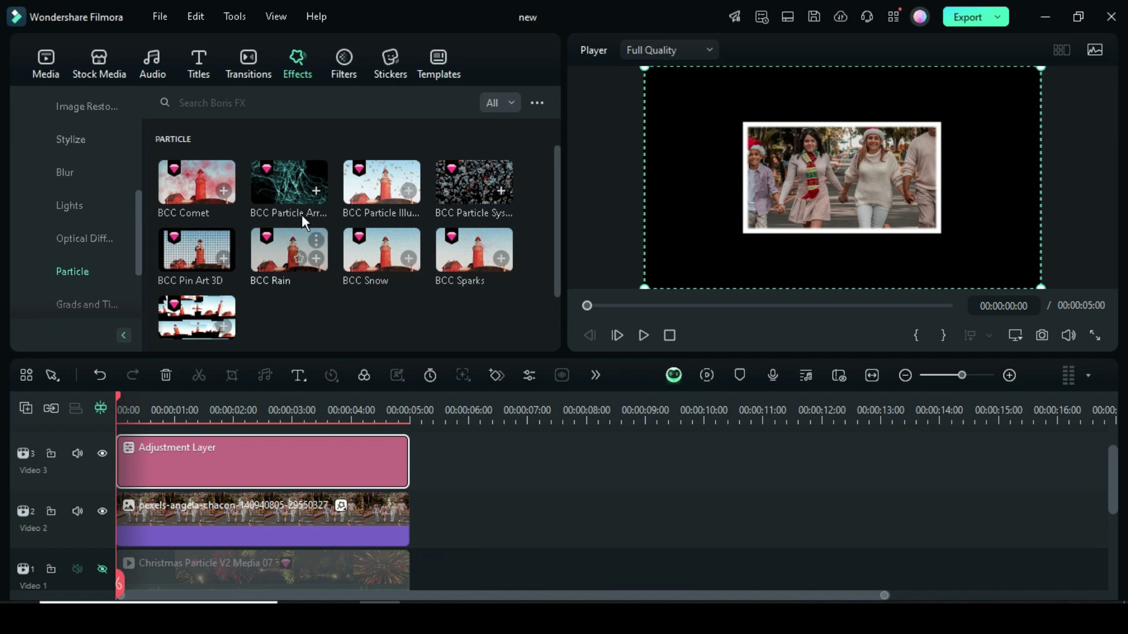
drag(376, 328, 262, 466)
click(707, 376)
click(644, 335)
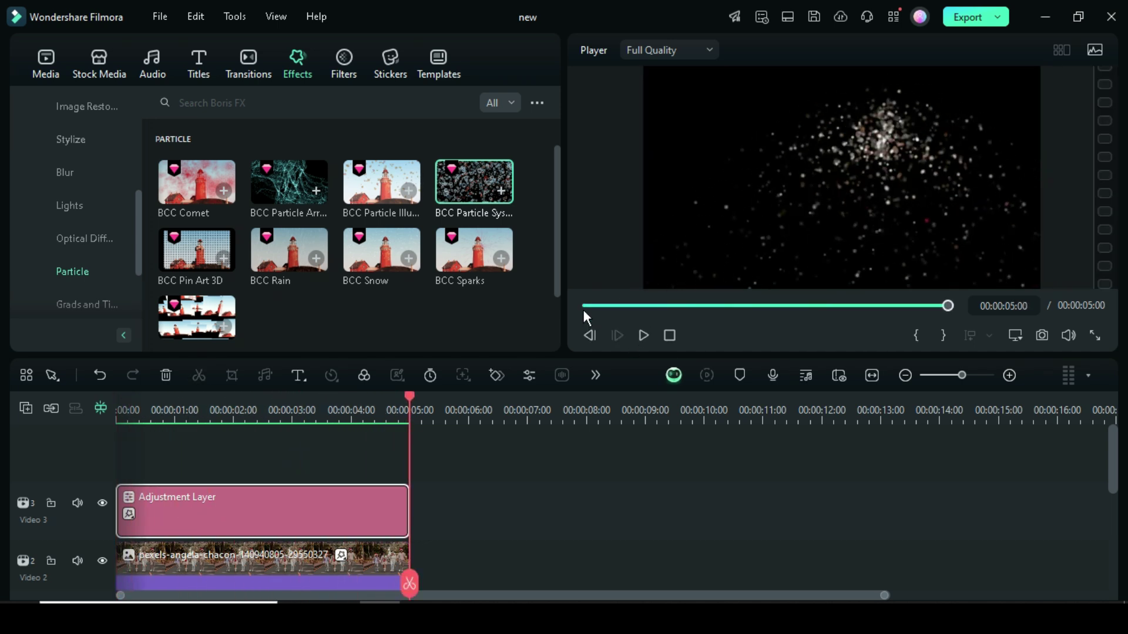
scroll(350, 485, down, 1)
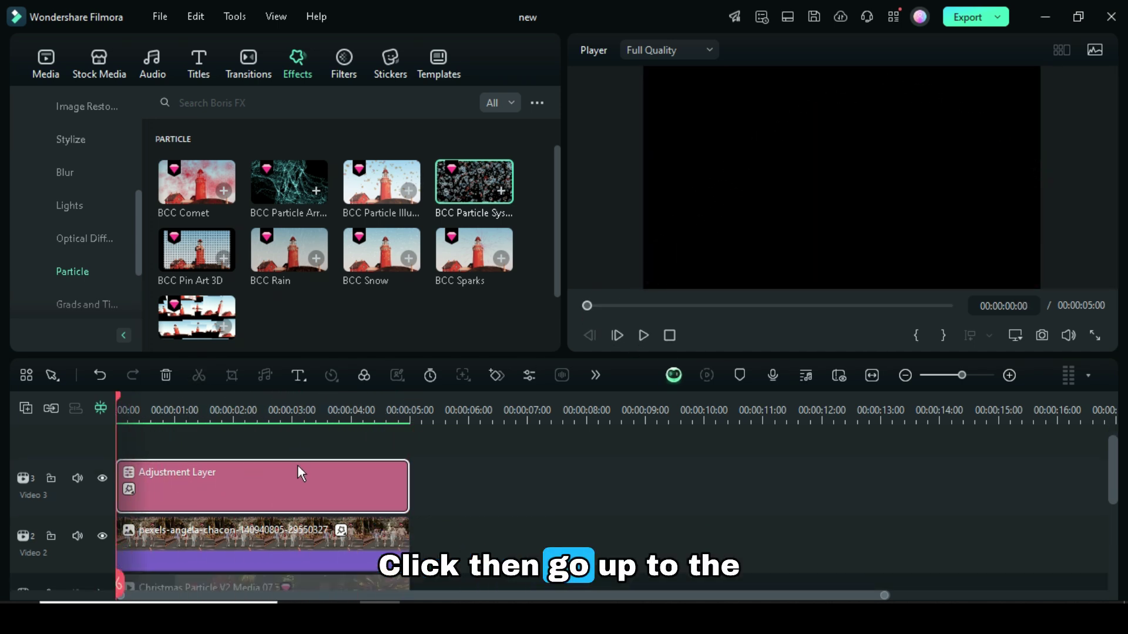
Set the particle Birth Rate to 500 and Life Span to 100
double_click(266, 471)
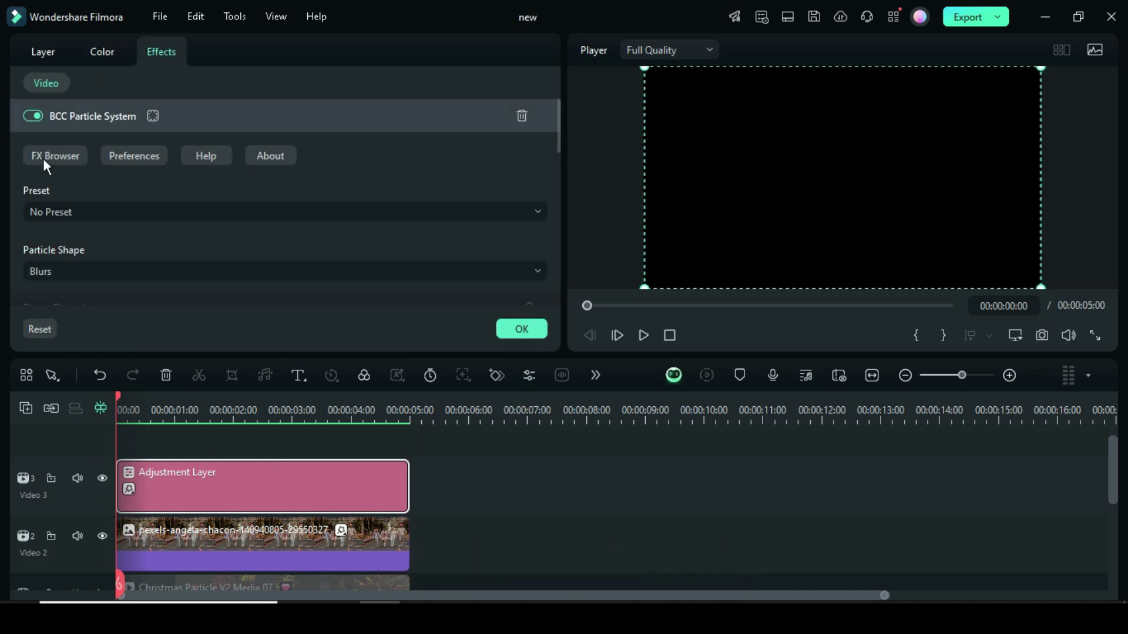
scroll(551, 125, down, 6)
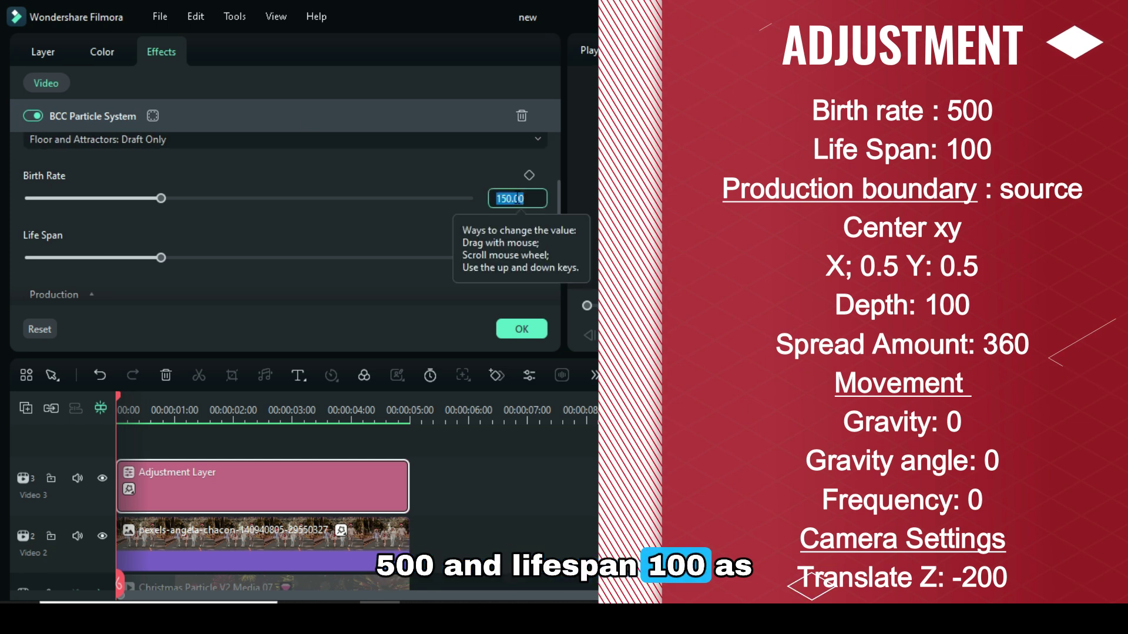
text(500)
key(Return)
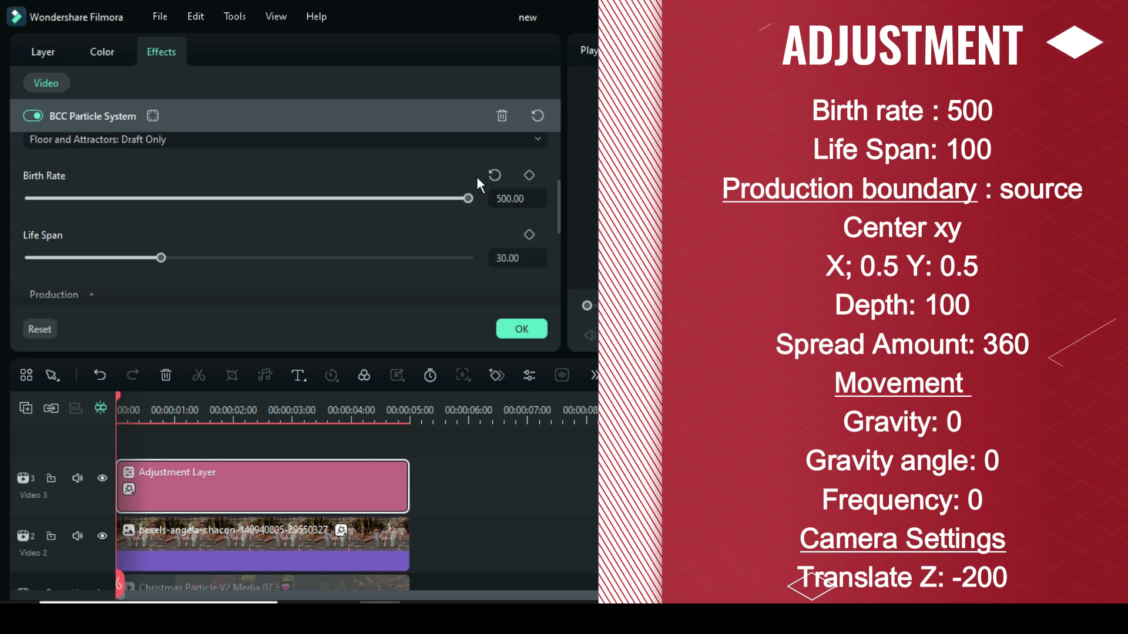
click(509, 257)
text(100)
key(Return)
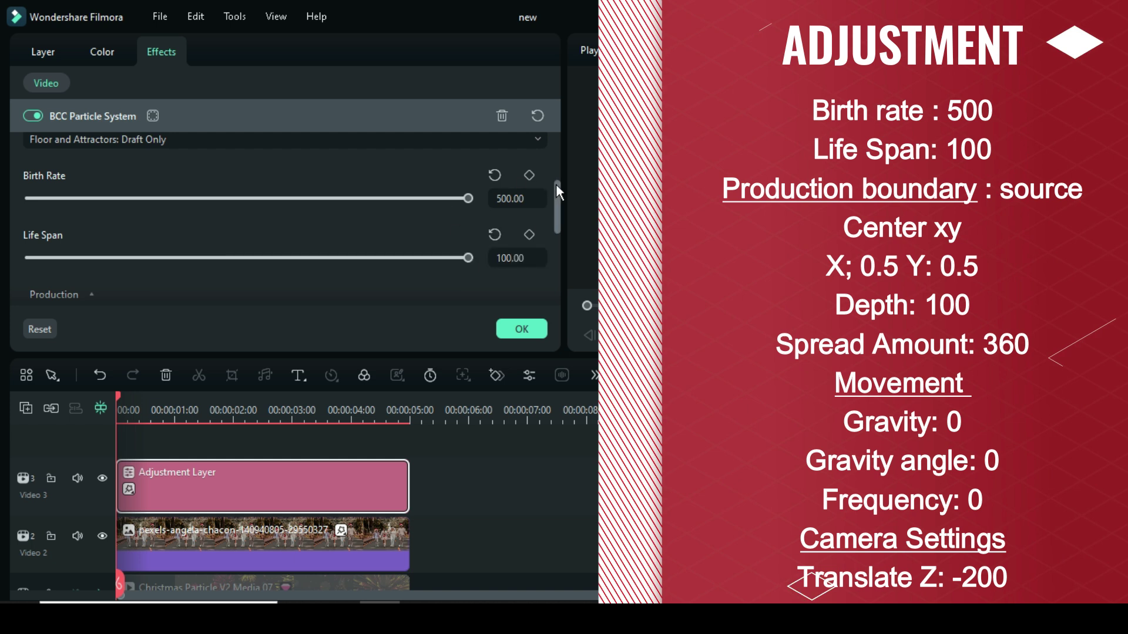
drag(556, 185, 555, 206)
Set the Production boundary to Source and Center X to 0.5
click(89, 213)
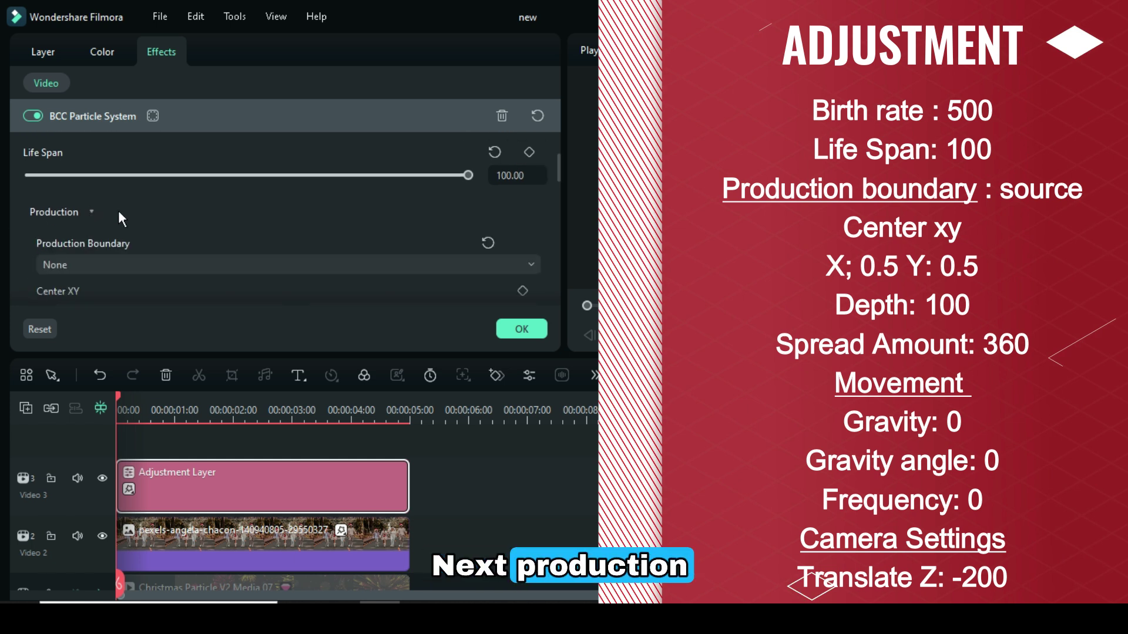
drag(555, 165, 557, 175)
click(116, 199)
click(66, 255)
click(82, 249)
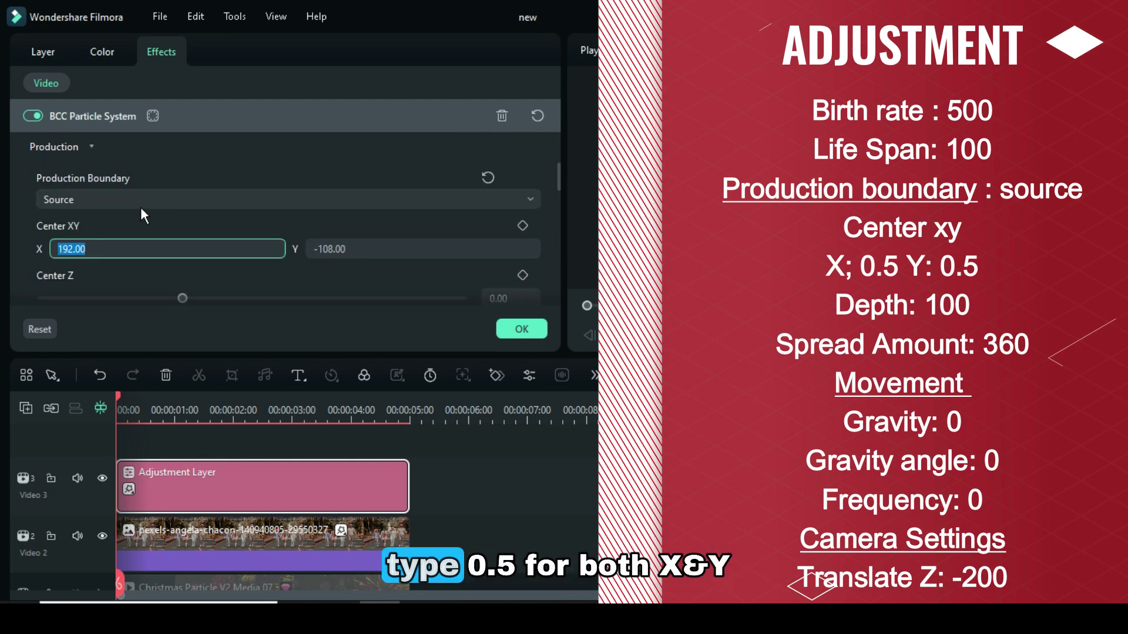
text(.5)
key(Return)
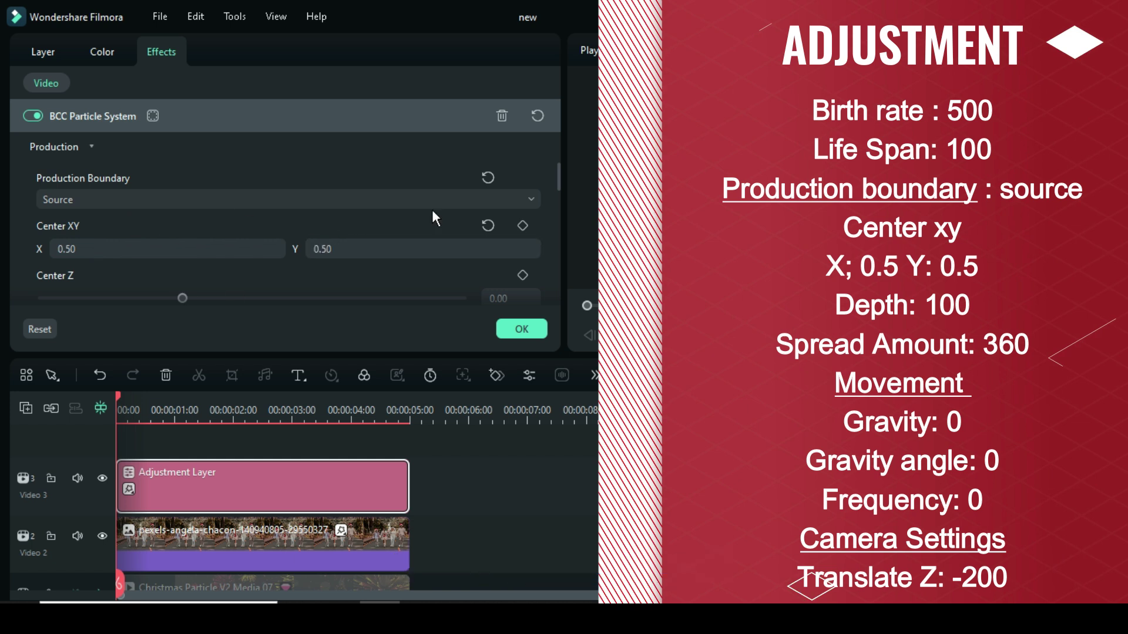
Set the particle depth to 100 and Spread Amount to 360
scroll(555, 176, down, 3)
scroll(467, 211, down, 2)
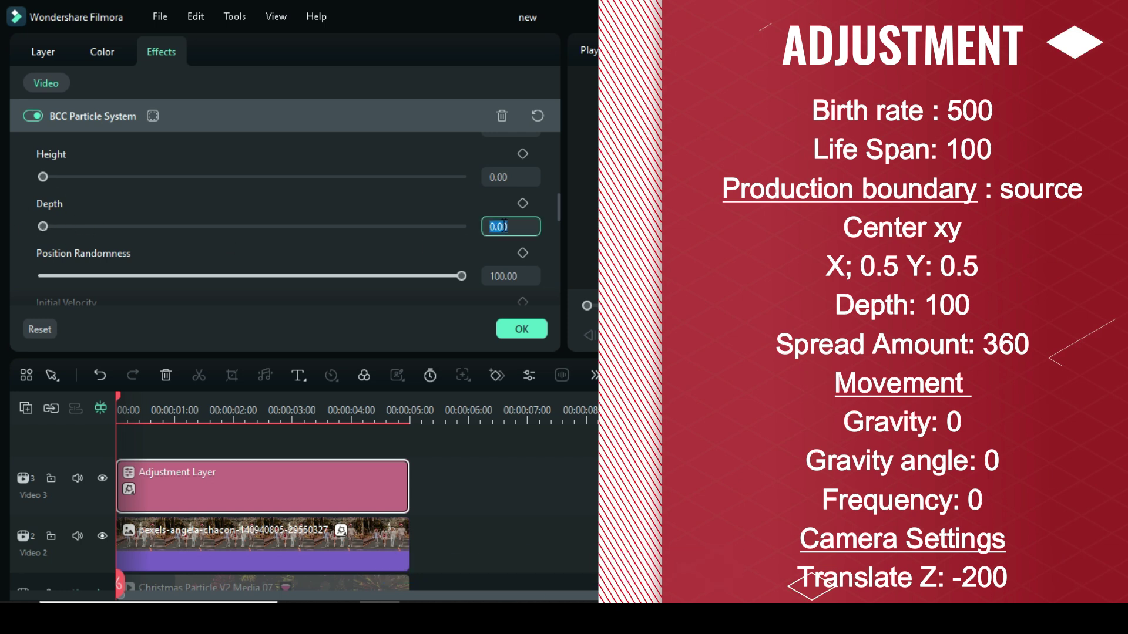
text(100)
key(Return)
drag(558, 201, 549, 240)
click(505, 245)
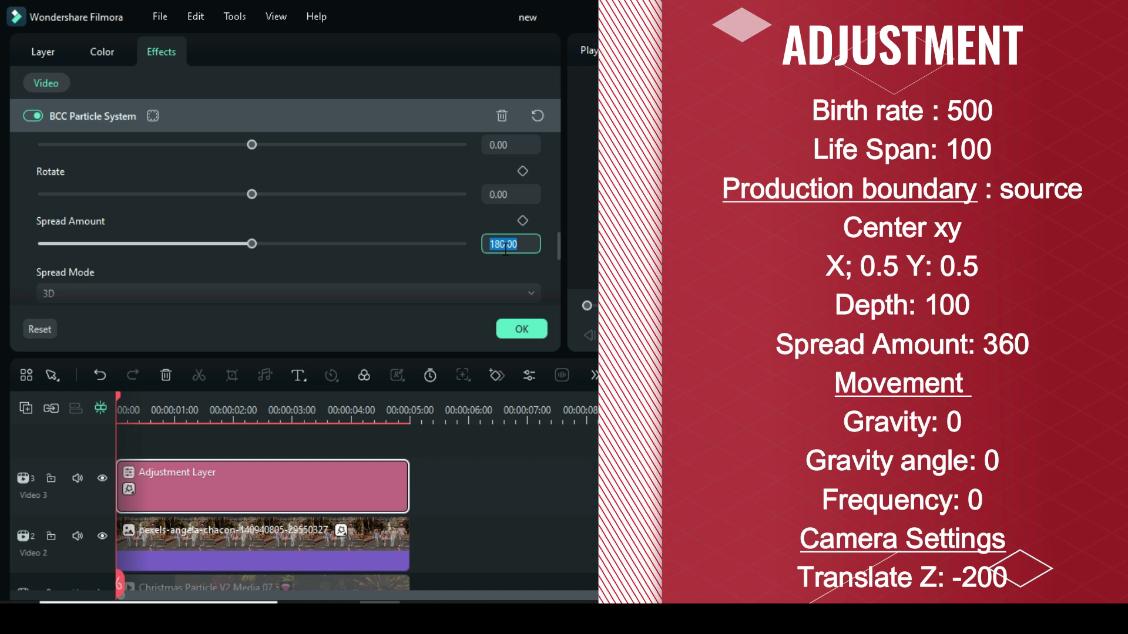
text(360)
key(Return)
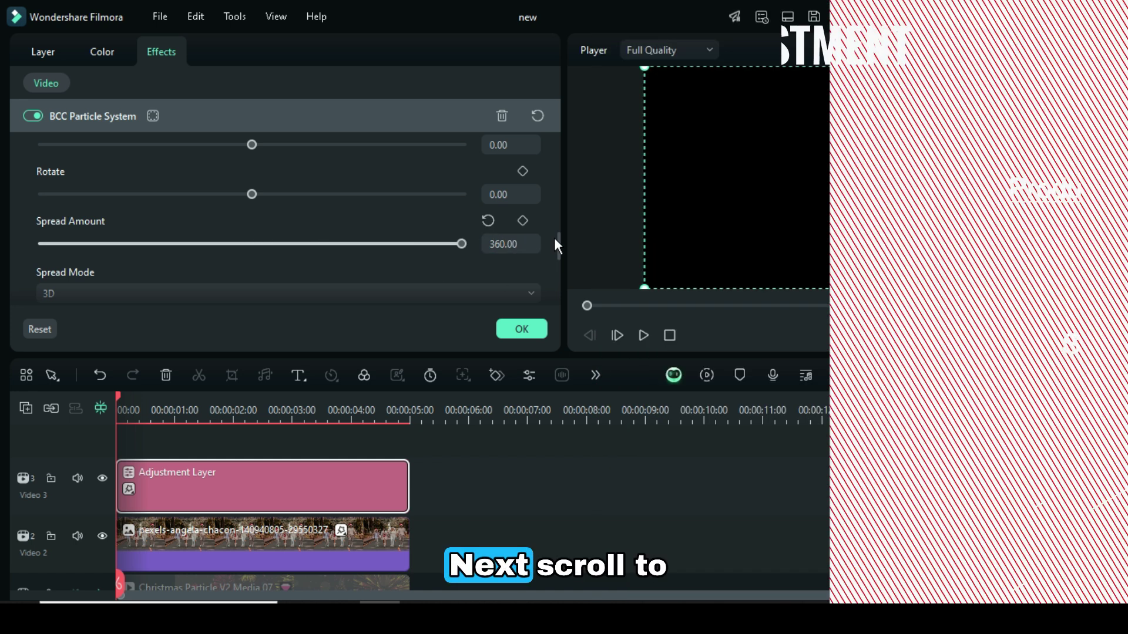
In Movement settings, set Gravity to 0 and adjust Frequency
scroll(555, 243, down, 5)
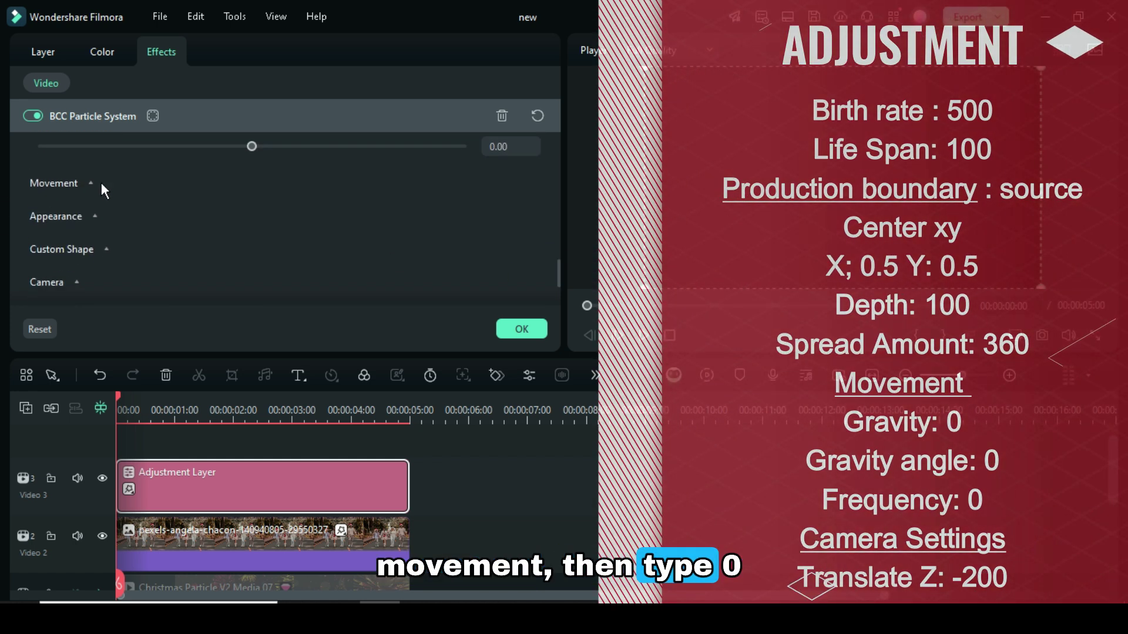
click(87, 185)
scroll(555, 234, down, 2)
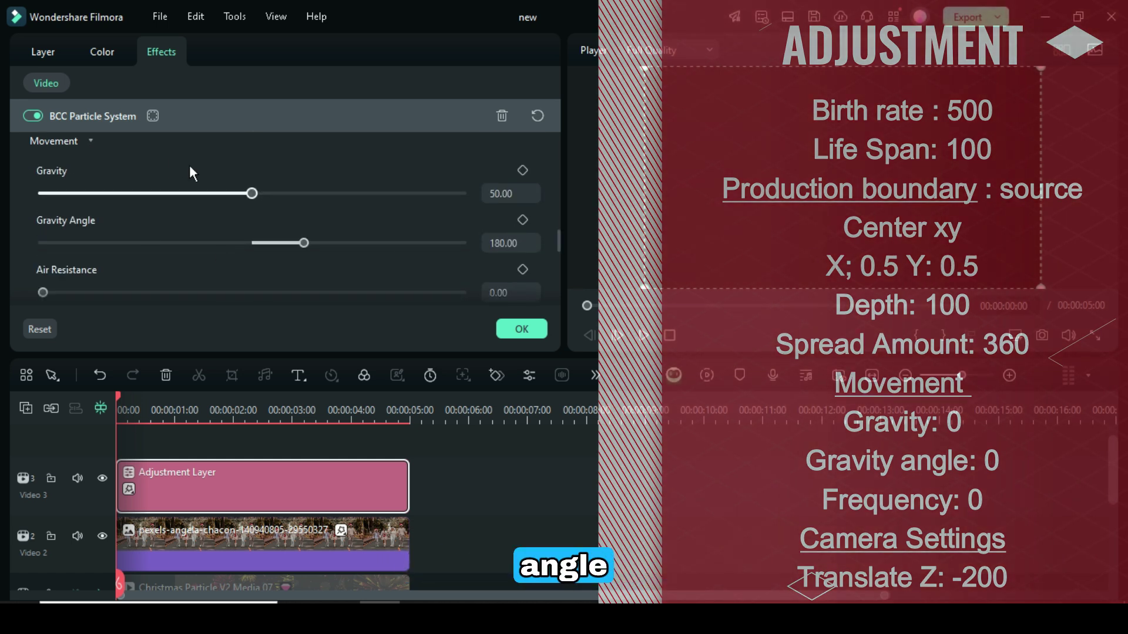
text(0)
key(Return)
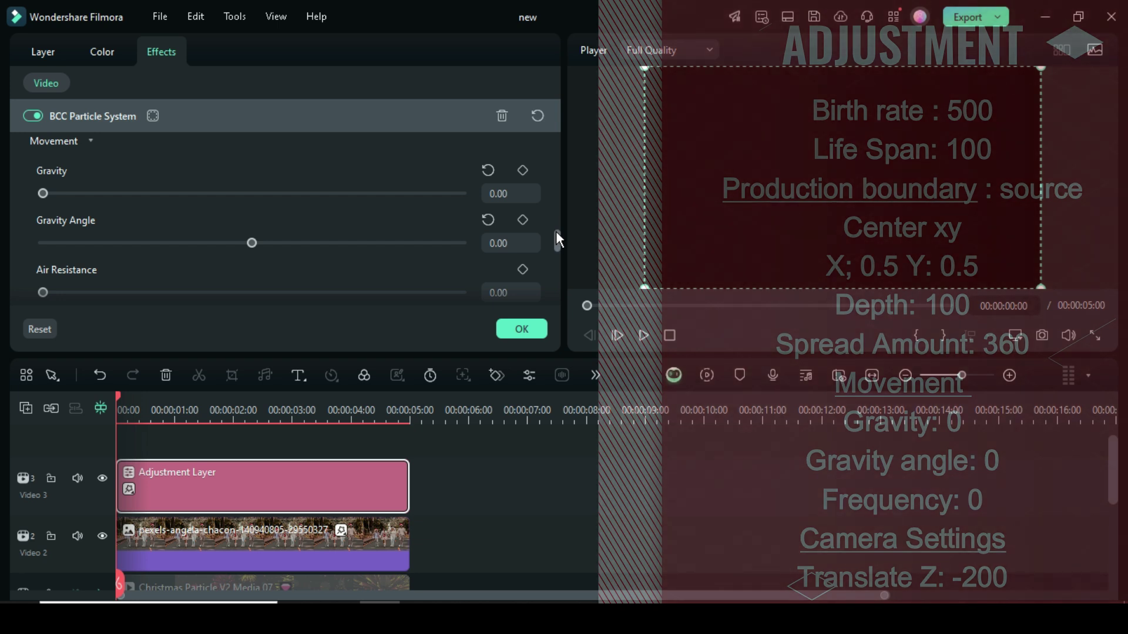
drag(555, 231, 548, 259)
click(510, 233)
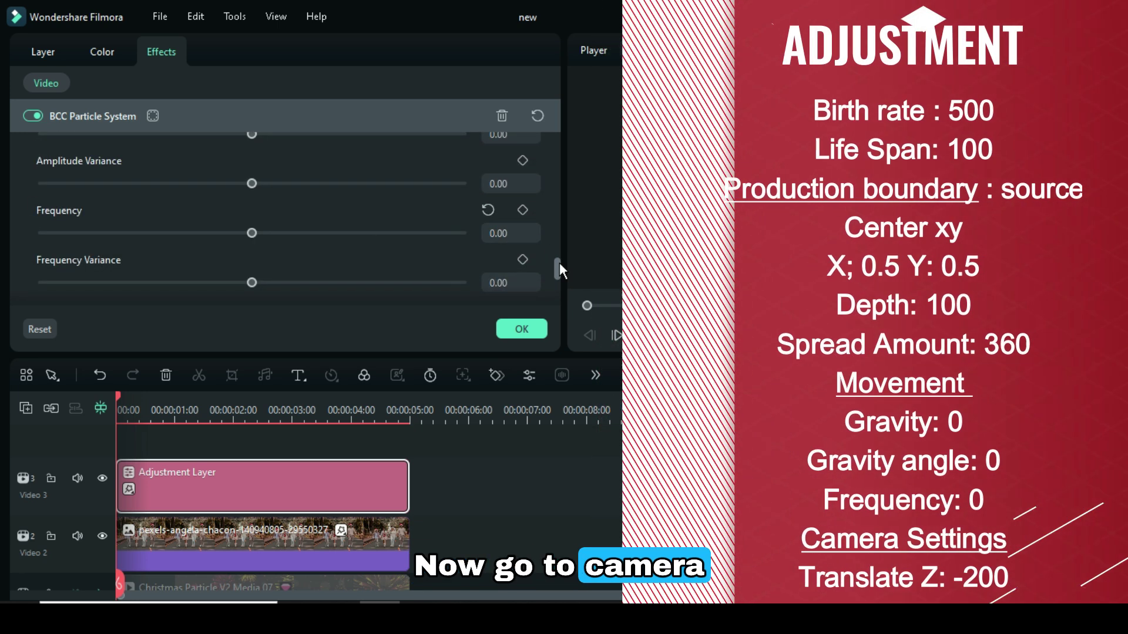
Set the Camera Translate Z to -200
drag(560, 263, 558, 282)
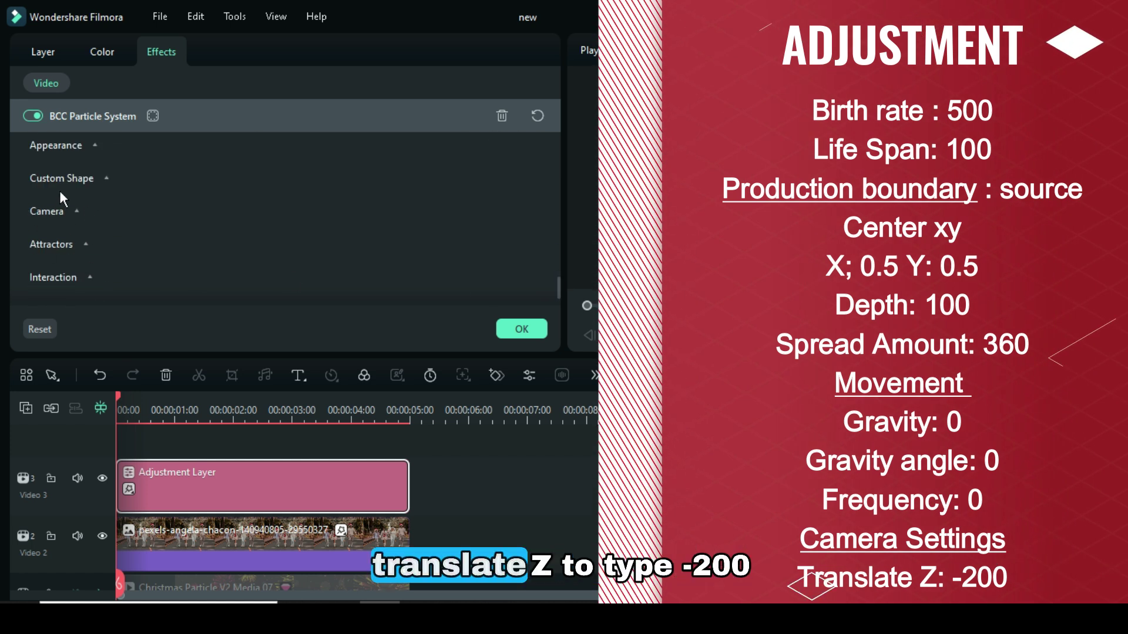
click(74, 210)
drag(556, 232, 530, 282)
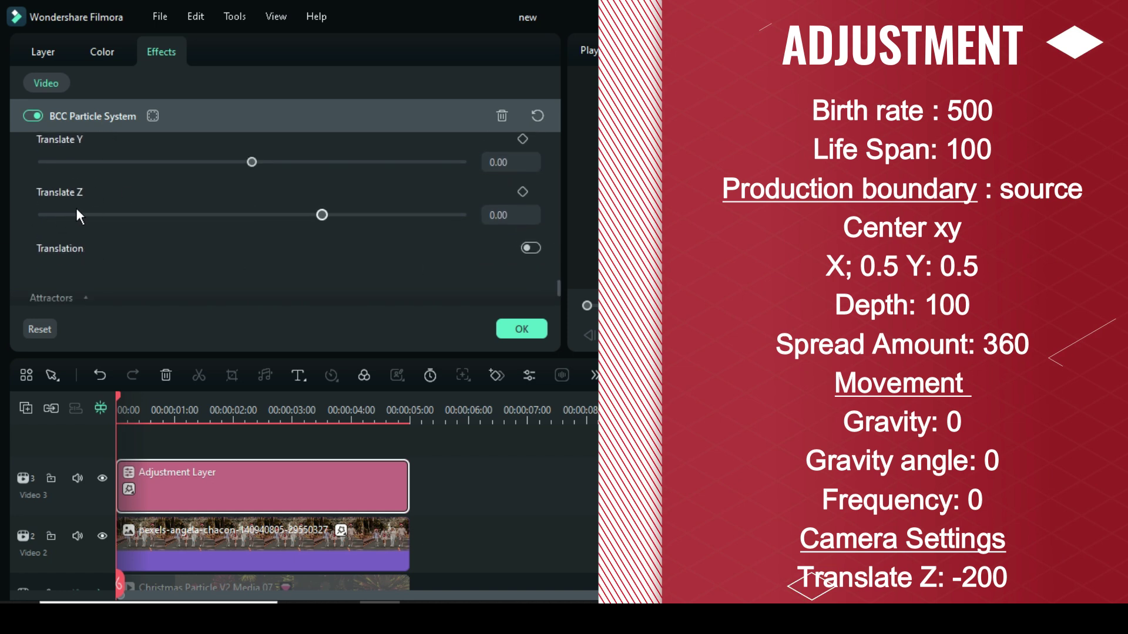
drag(323, 215, 314, 214)
click(530, 216)
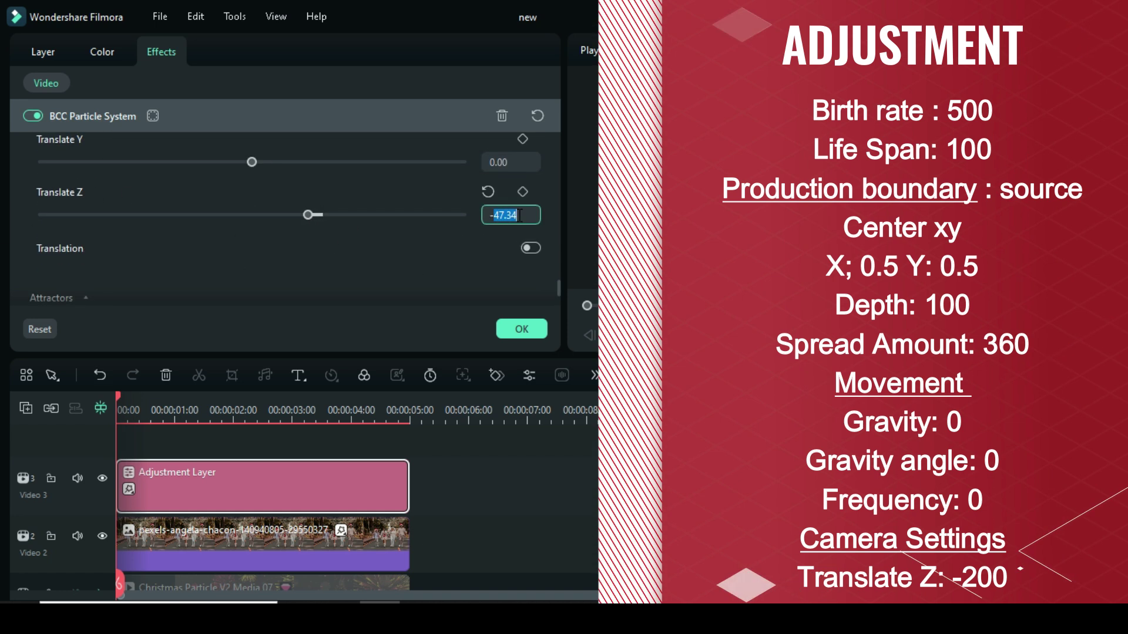
text(-200)
key(Return)
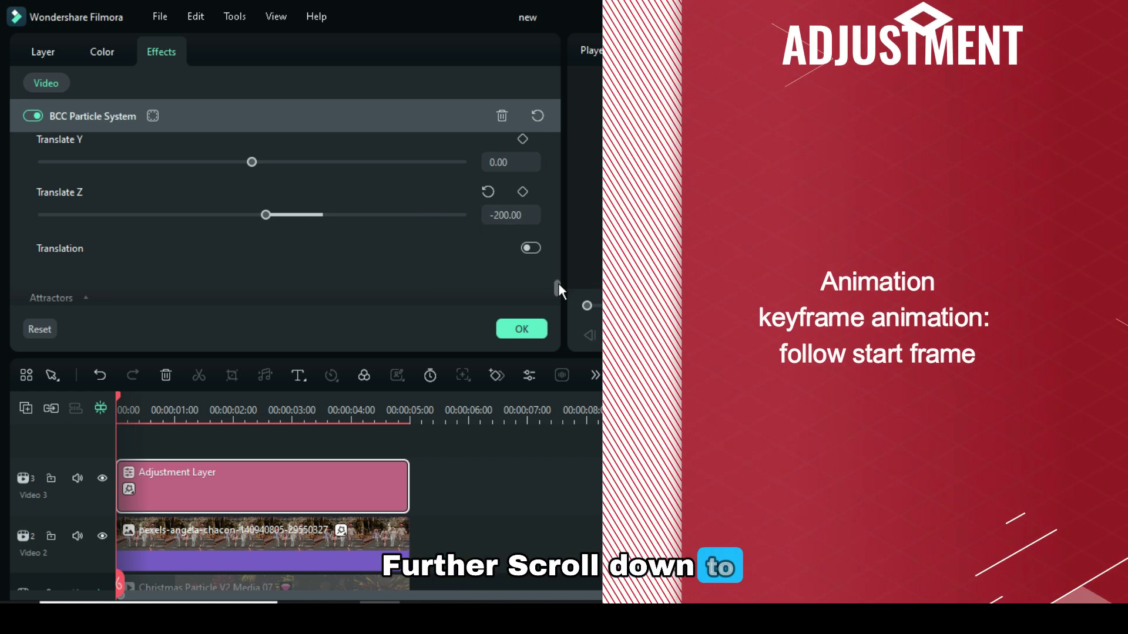
drag(558, 283, 556, 293)
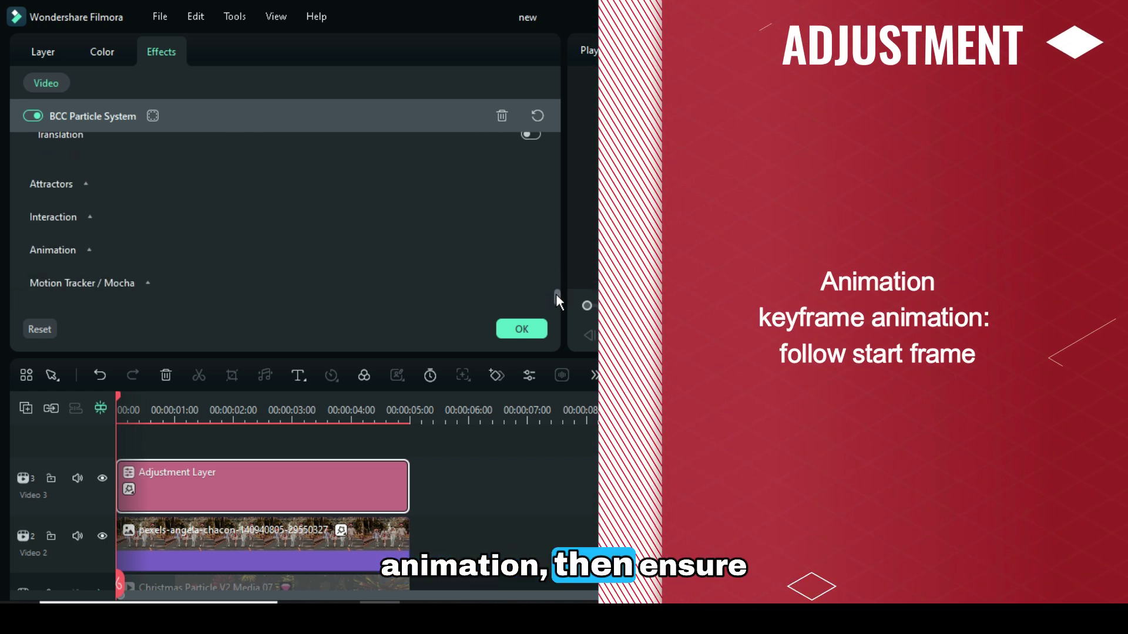
Set the Animation group's Keyframe Animation to Follow Start Frame
click(77, 250)
scroll(427, 249, down, 2)
scroll(424, 243, down, 2)
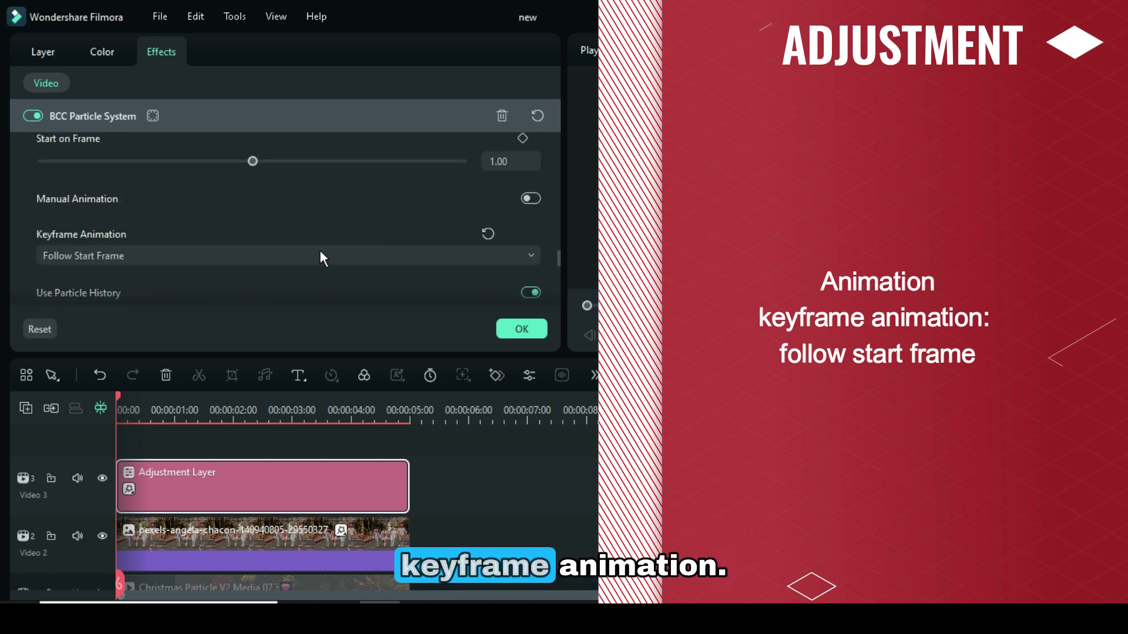
click(116, 257)
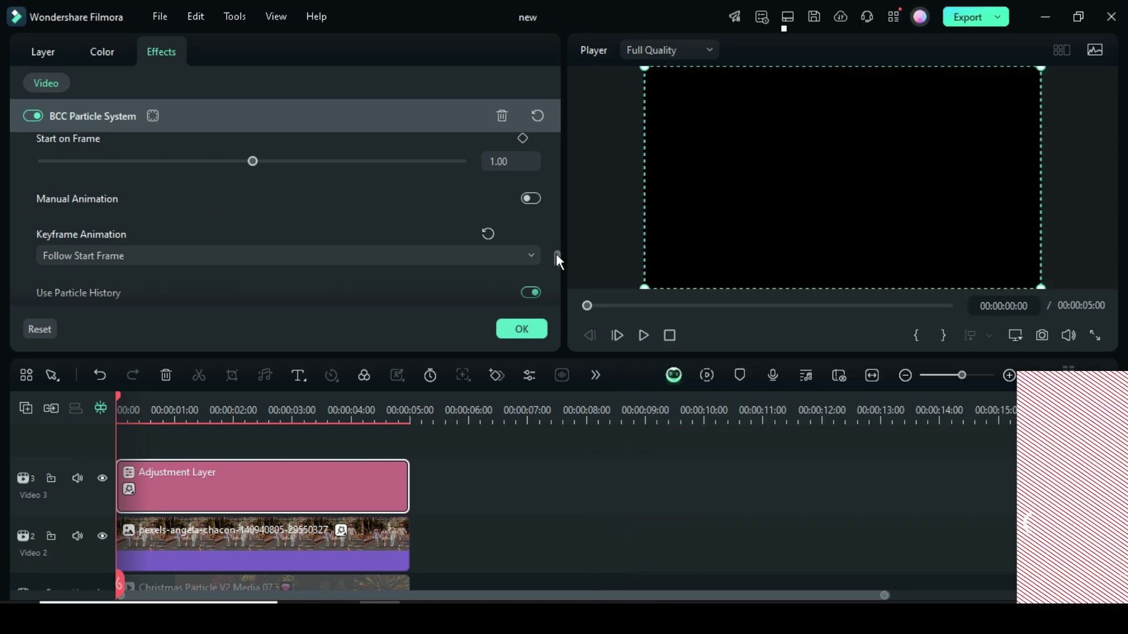
drag(556, 251, 556, 139)
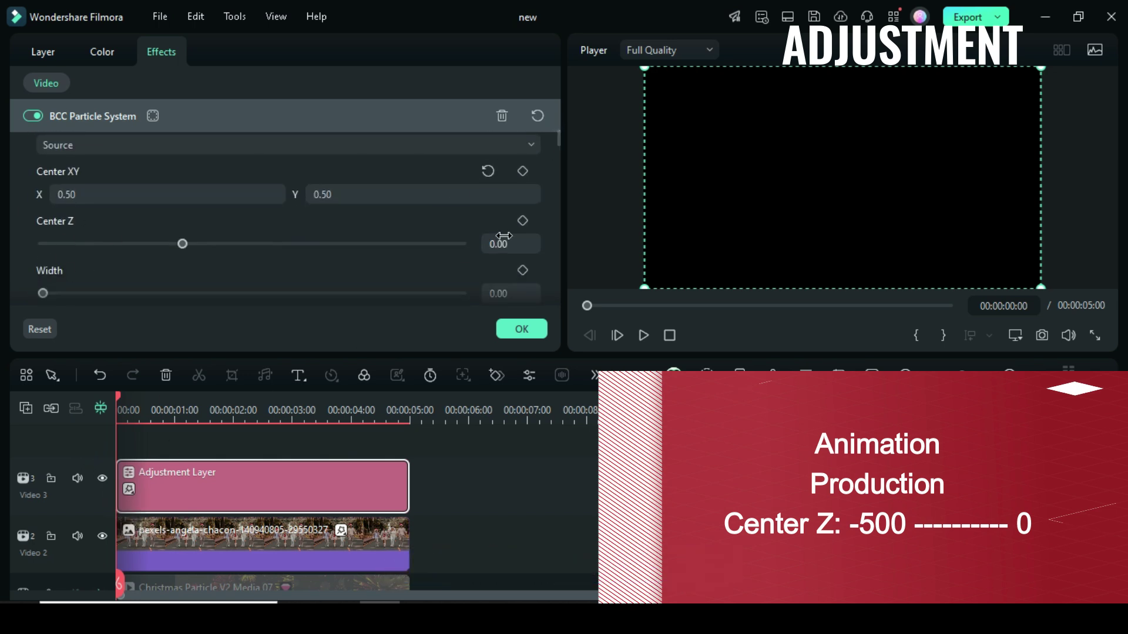
Keyframe Center Z at -500 at the clip start and 0 near 2.5 seconds
click(522, 220)
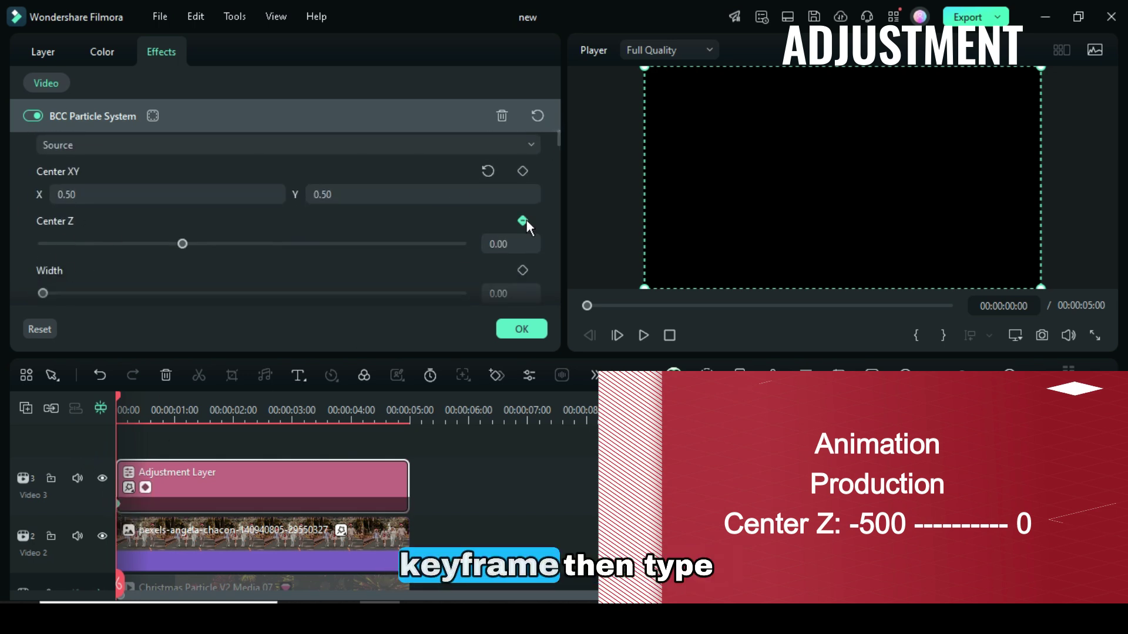
drag(175, 242, 174, 244)
click(499, 245)
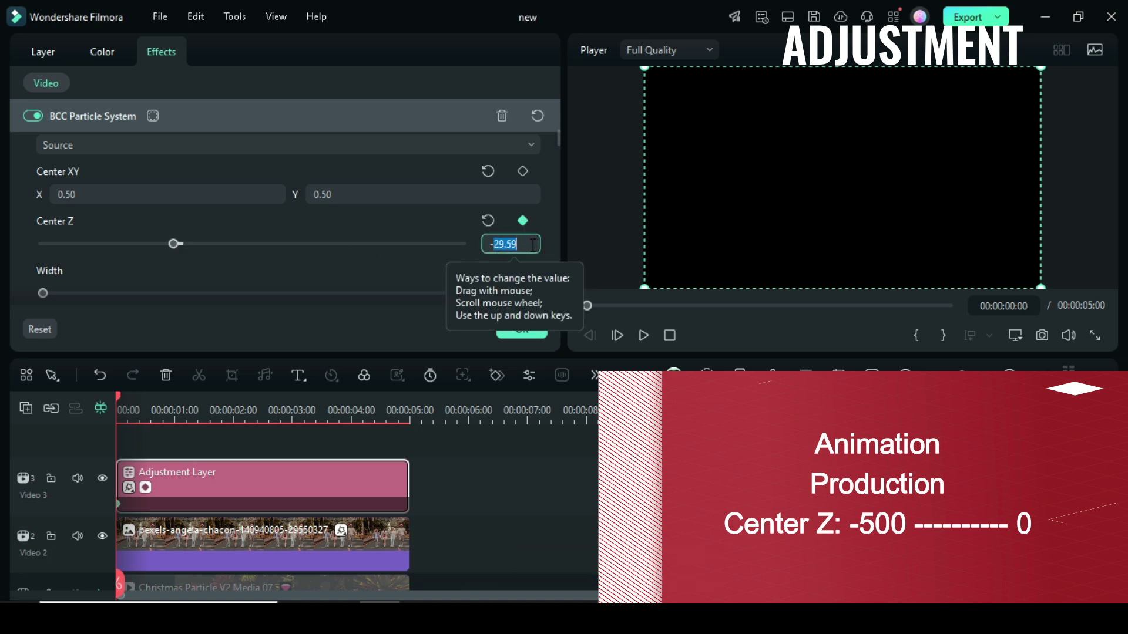
text(500)
key(Return)
drag(120, 394, 283, 419)
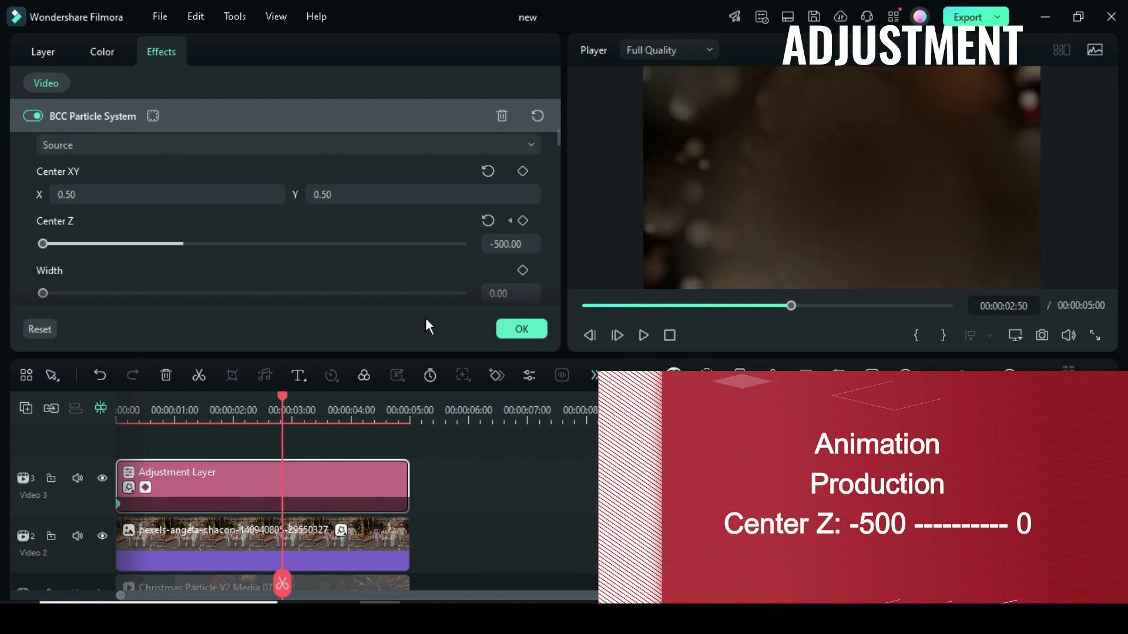
click(522, 221)
click(487, 221)
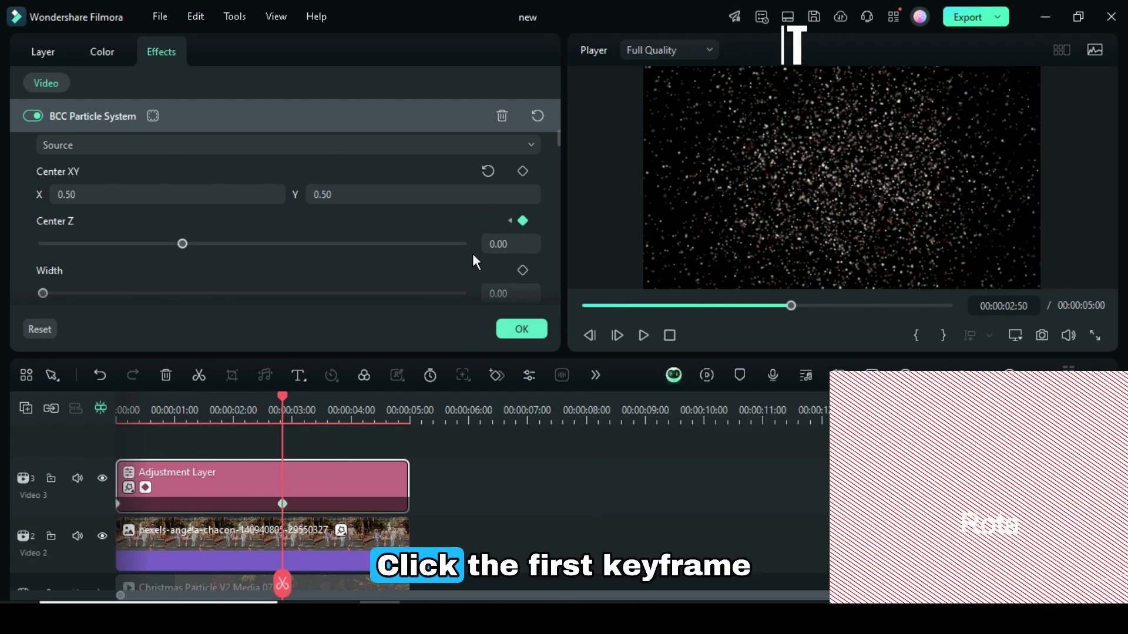
Keyframe Rotate at -360 at the clip start and add a second Rotate keyframe later
click(118, 504)
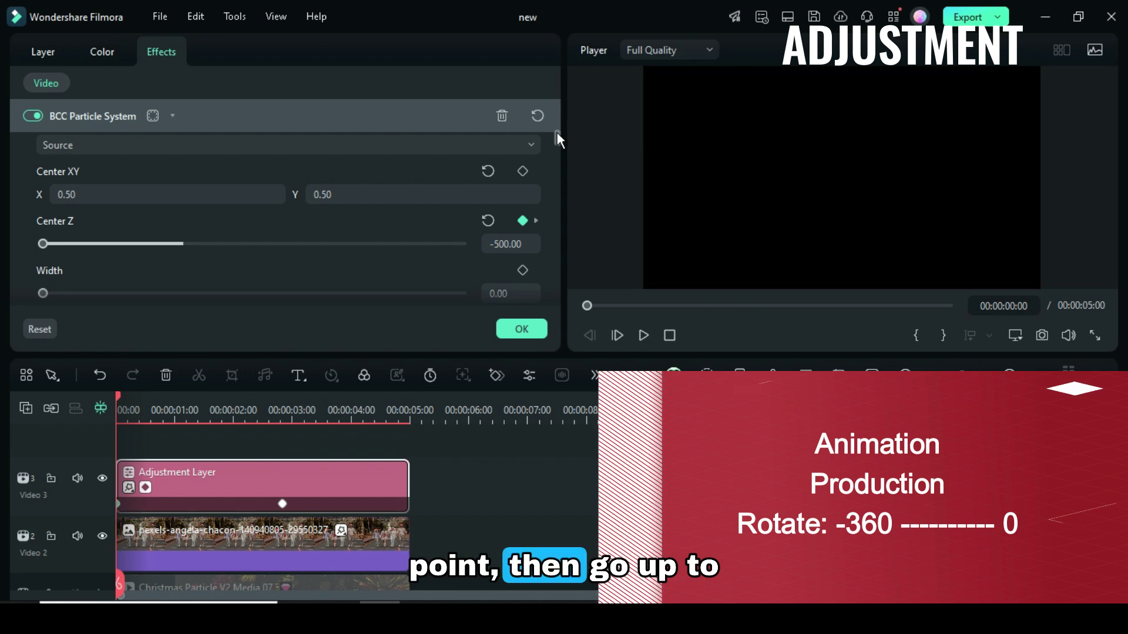
drag(556, 132, 554, 156)
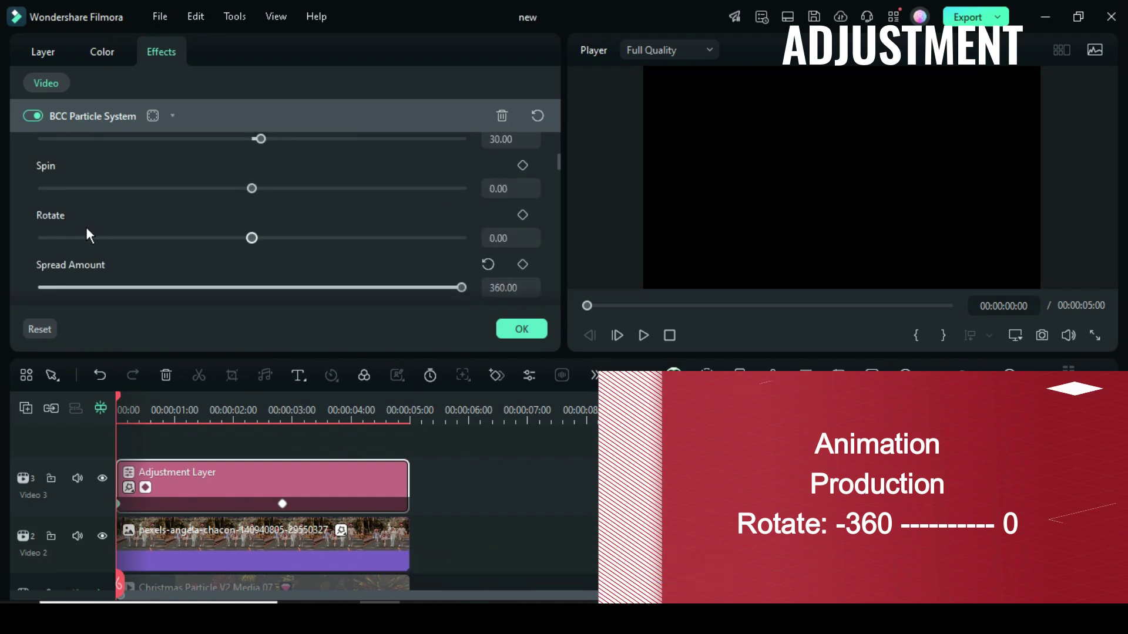
click(524, 216)
drag(253, 237, 217, 237)
click(502, 238)
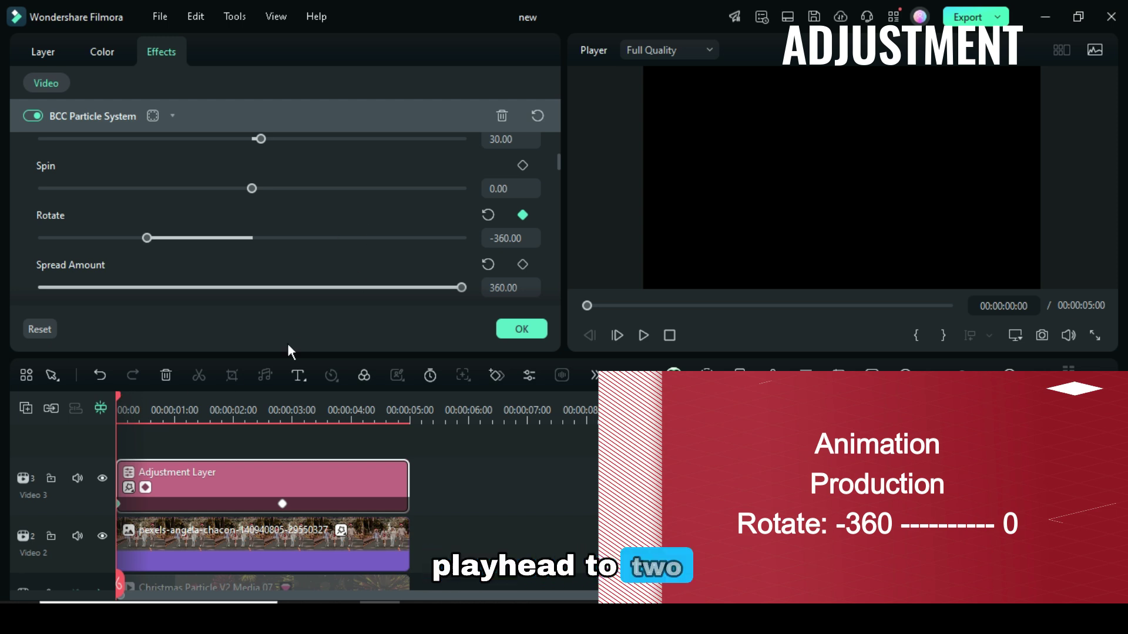
drag(122, 396, 270, 400)
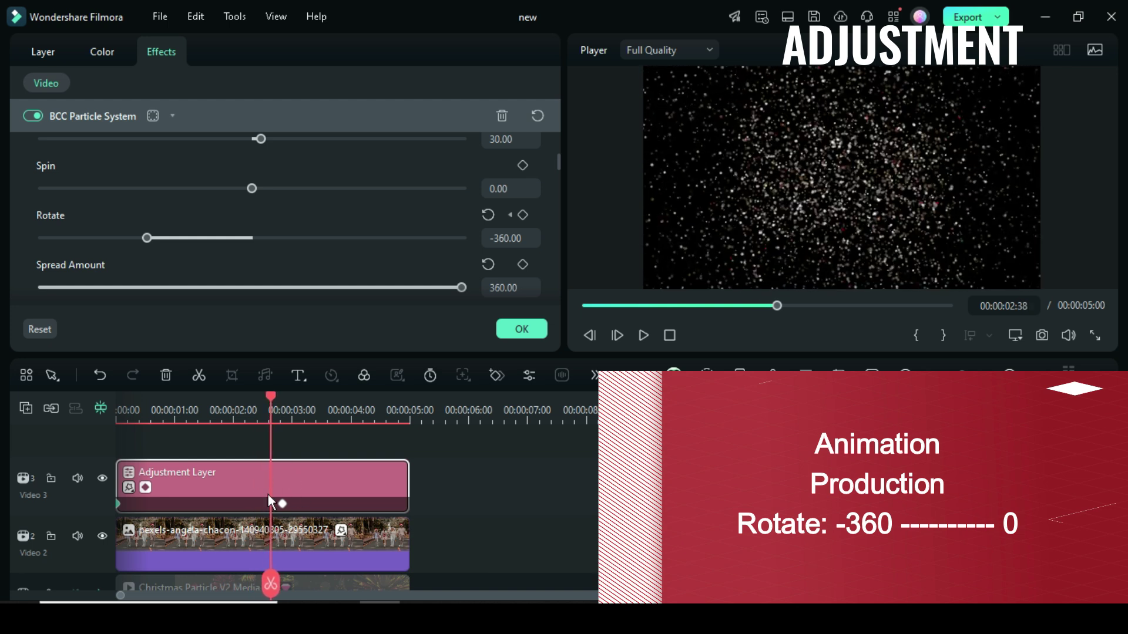
click(522, 215)
click(506, 238)
Set Rotate to 0 at the second keyframe
text(0)
key(Return)
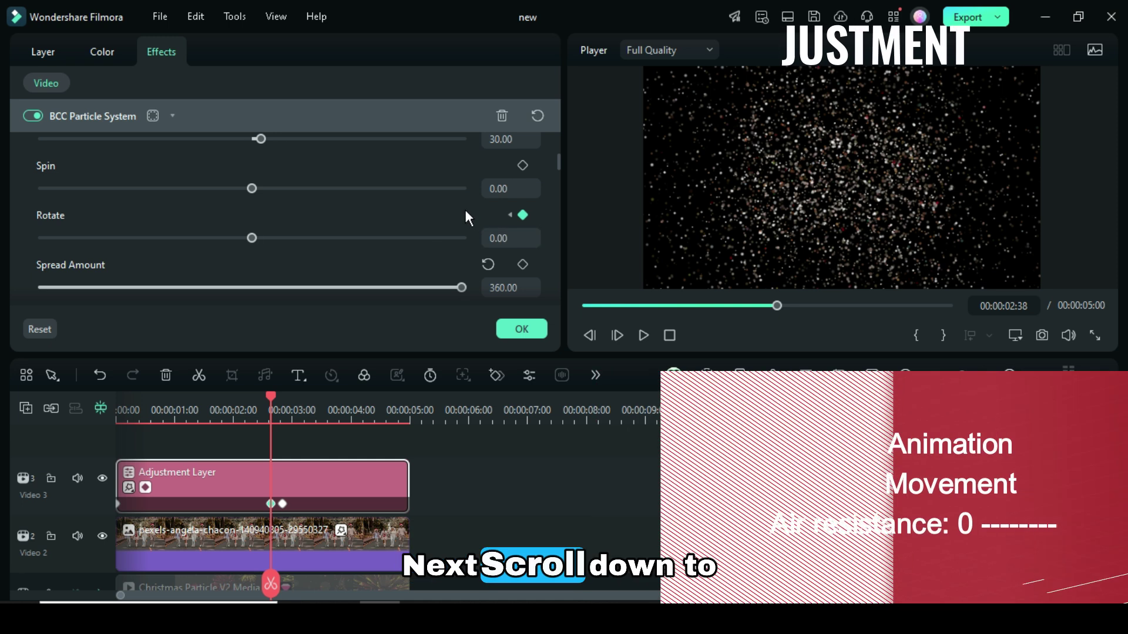
drag(558, 160, 555, 177)
Keyframe Air Resistance to 100 at 00:00:02:50, then jump to the 00:00:02:38 keyframe
scroll(556, 177, down, 1)
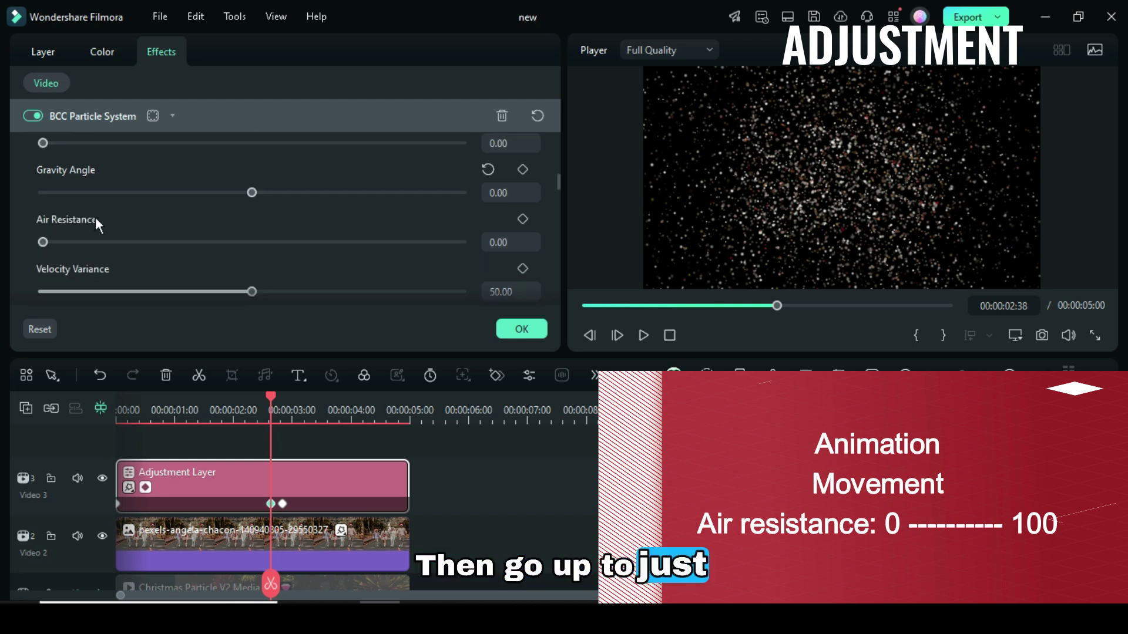
scroll(122, 514, up, 1)
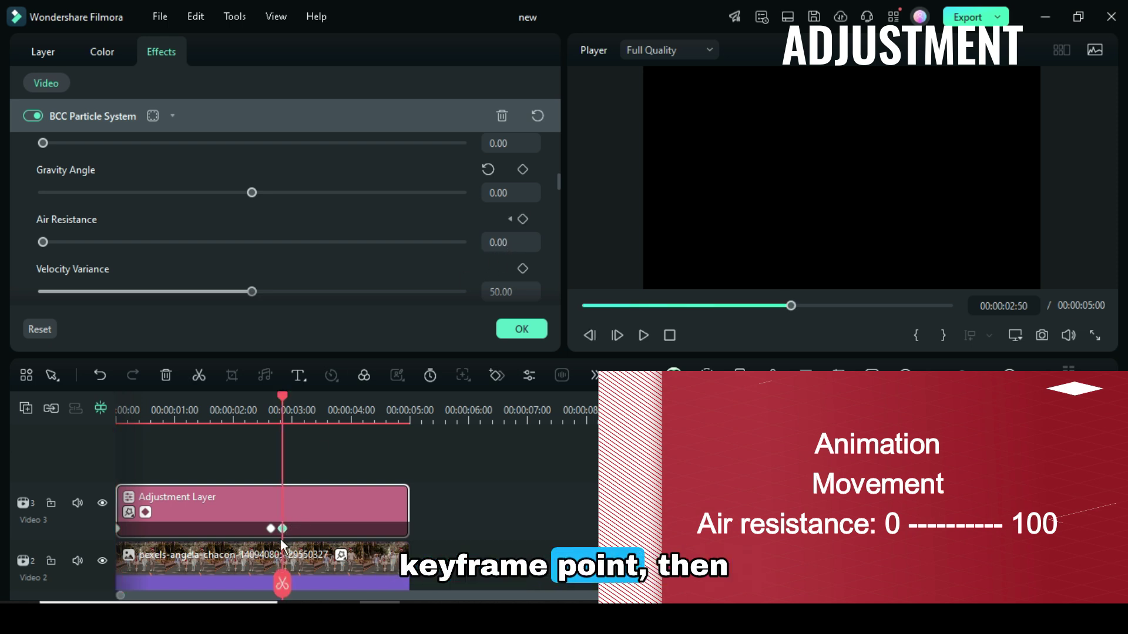
click(522, 219)
click(497, 242)
text(100)
key(Return)
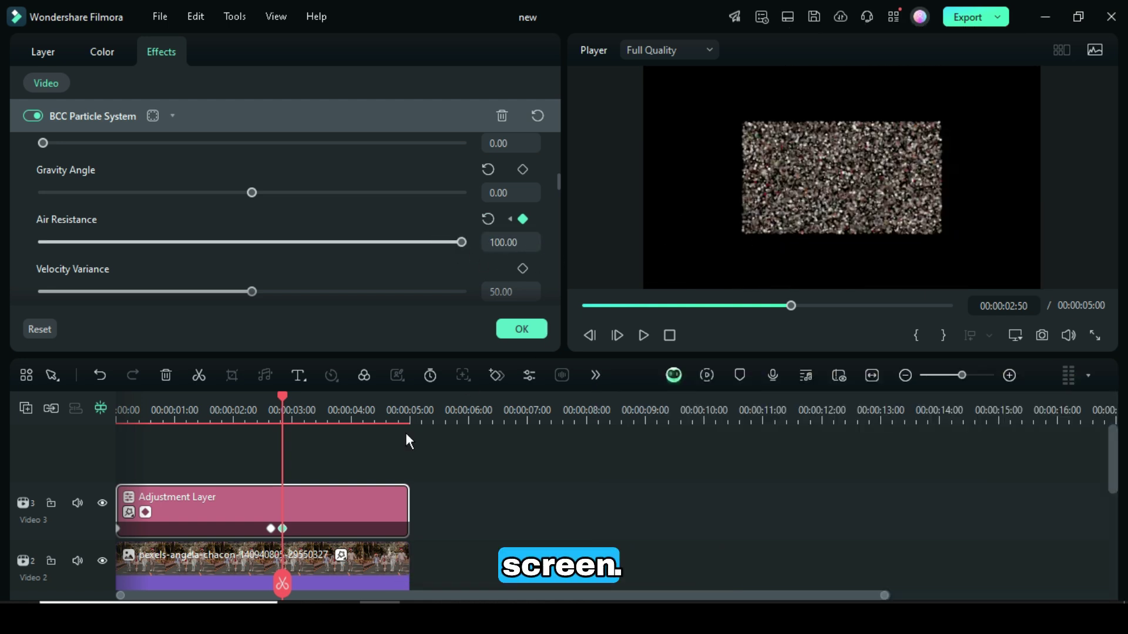
click(270, 529)
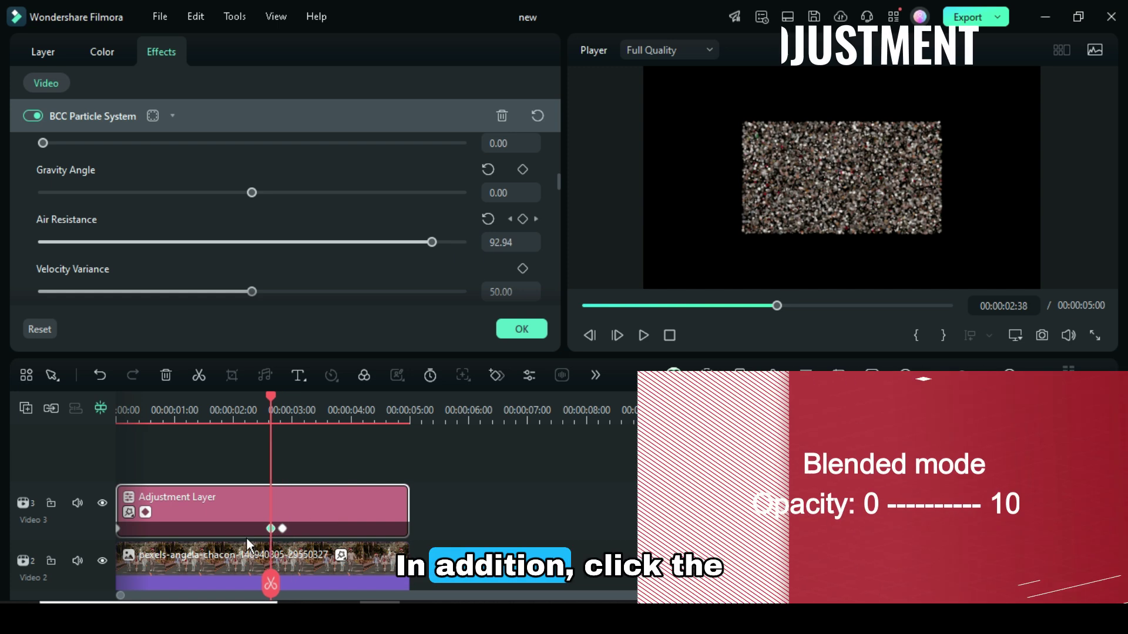
In the Layer tab's Compositing section, add an Opacity keyframe at 100 at 00:00:02:38
click(44, 54)
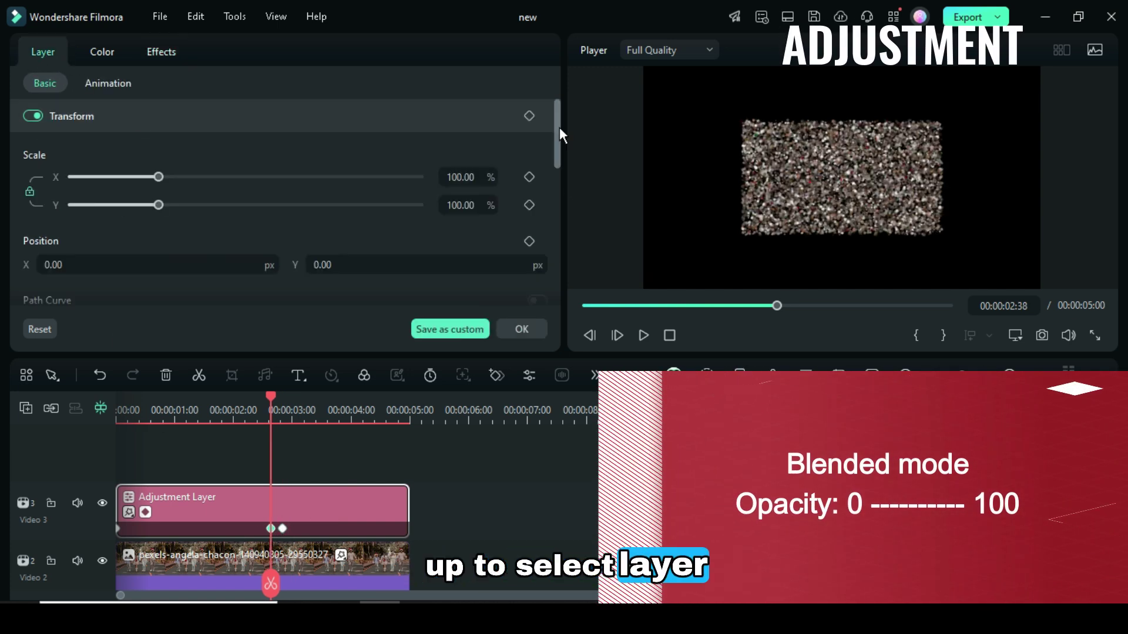
drag(557, 126, 512, 234)
click(530, 223)
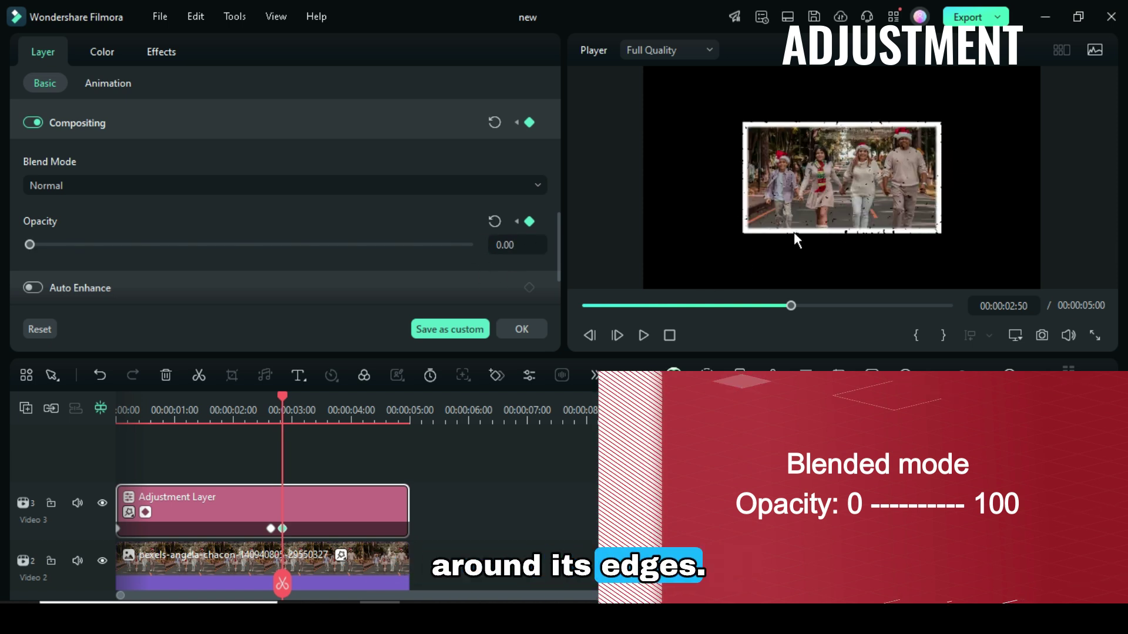
Keyframe the particle Camera Zoom at 60 at 00:00:02:38 and 120 at 00:00:02:50
click(270, 529)
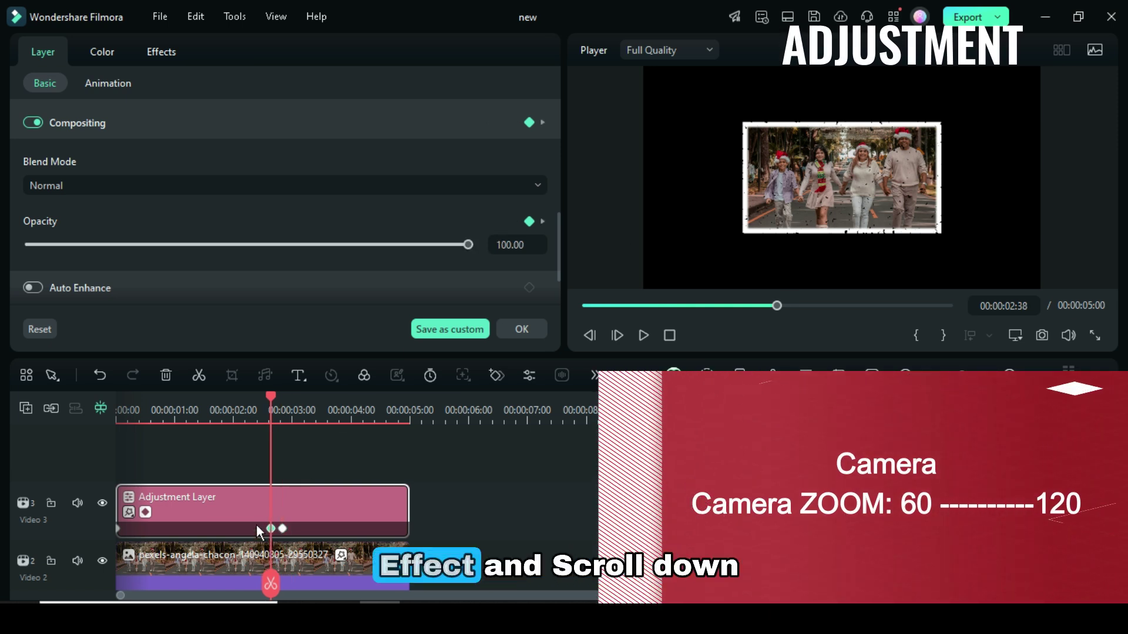
click(157, 53)
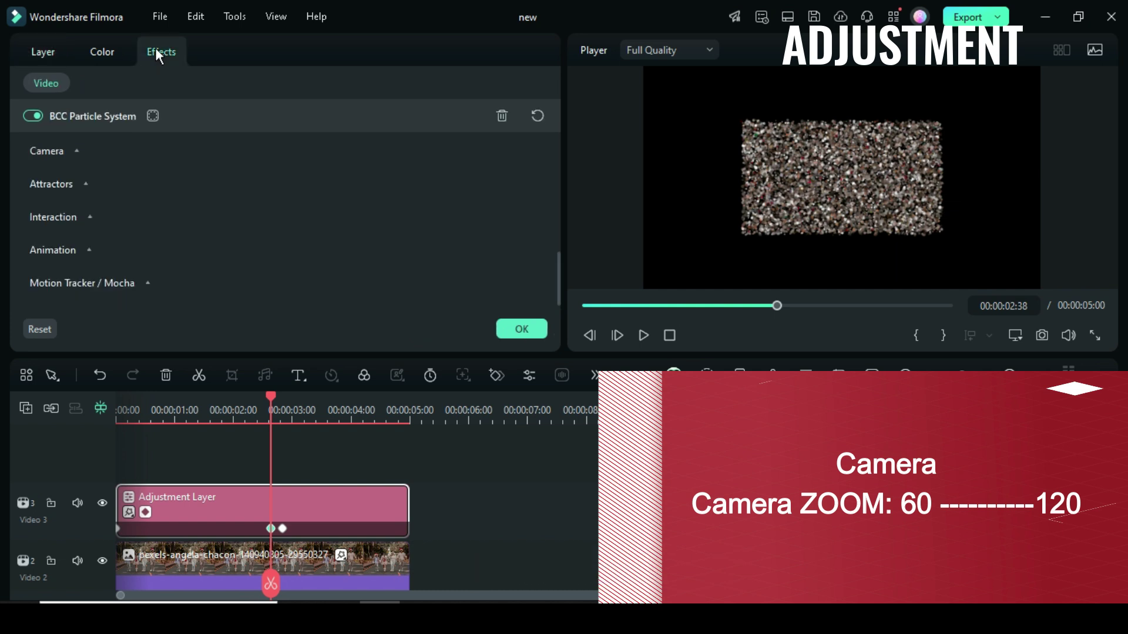
click(70, 151)
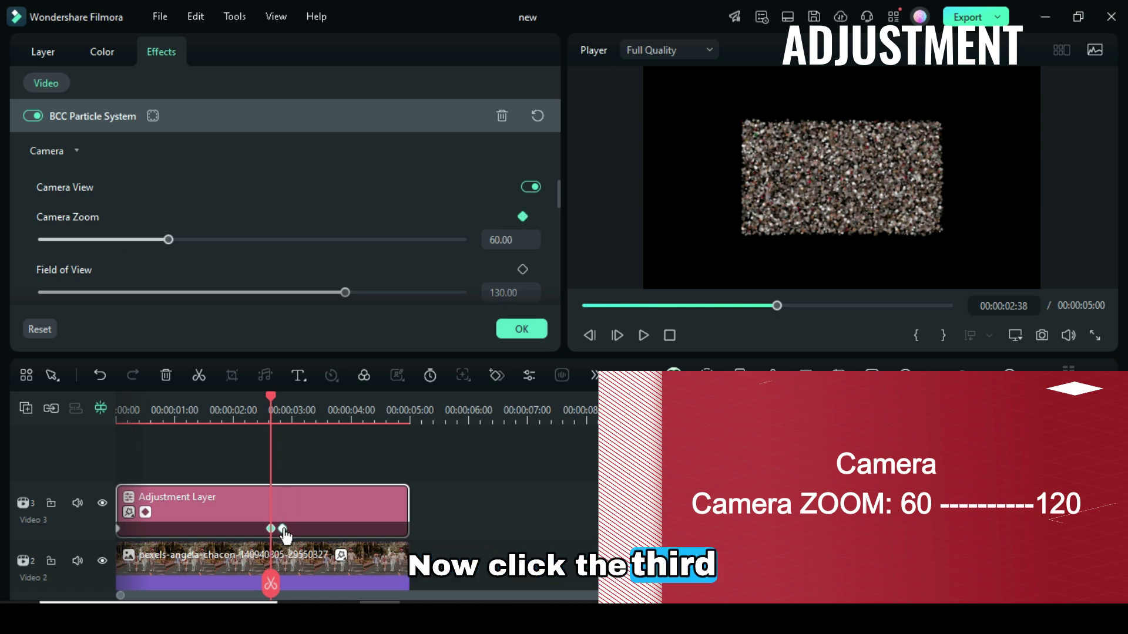
click(283, 528)
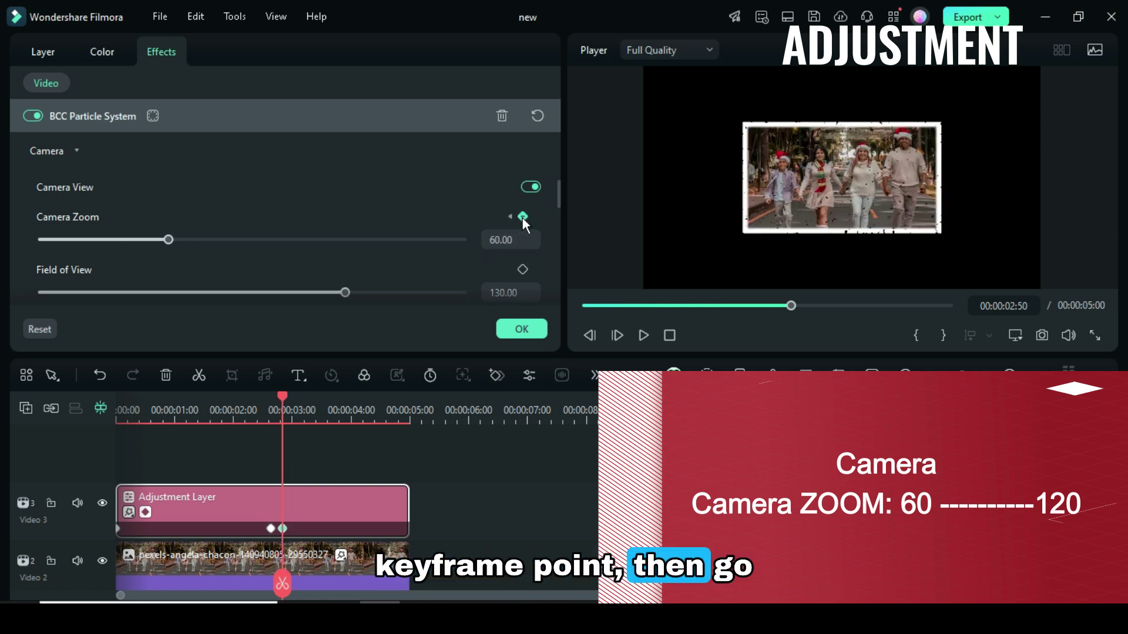
click(520, 236)
text(12)
text(0)
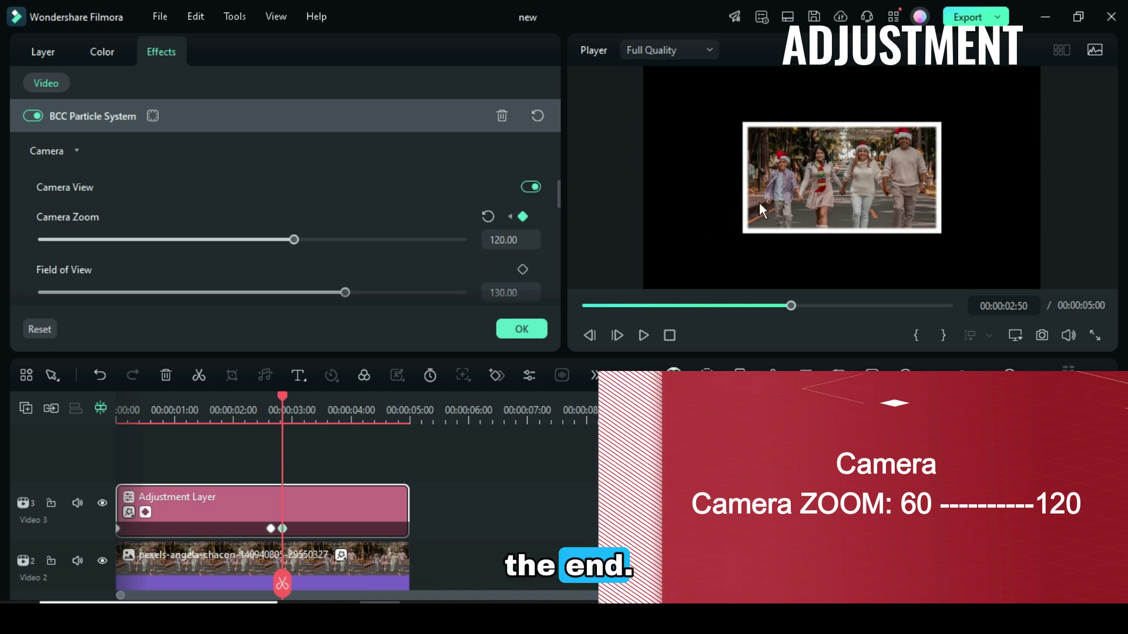
Confirm and close the BCC Particle System effect settings
click(523, 329)
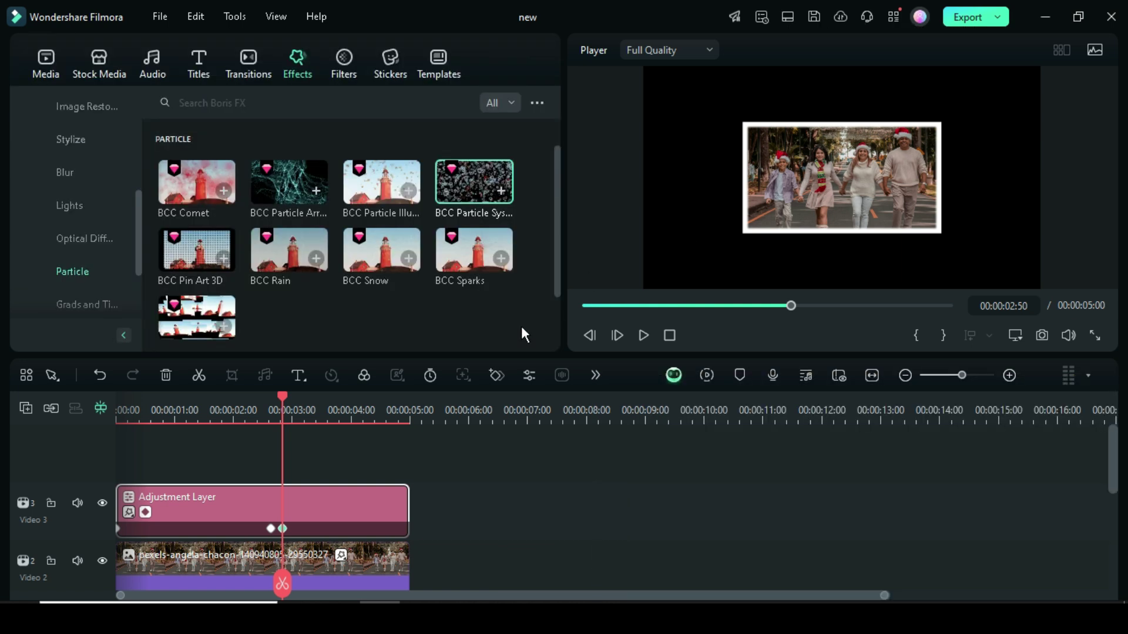
click(584, 306)
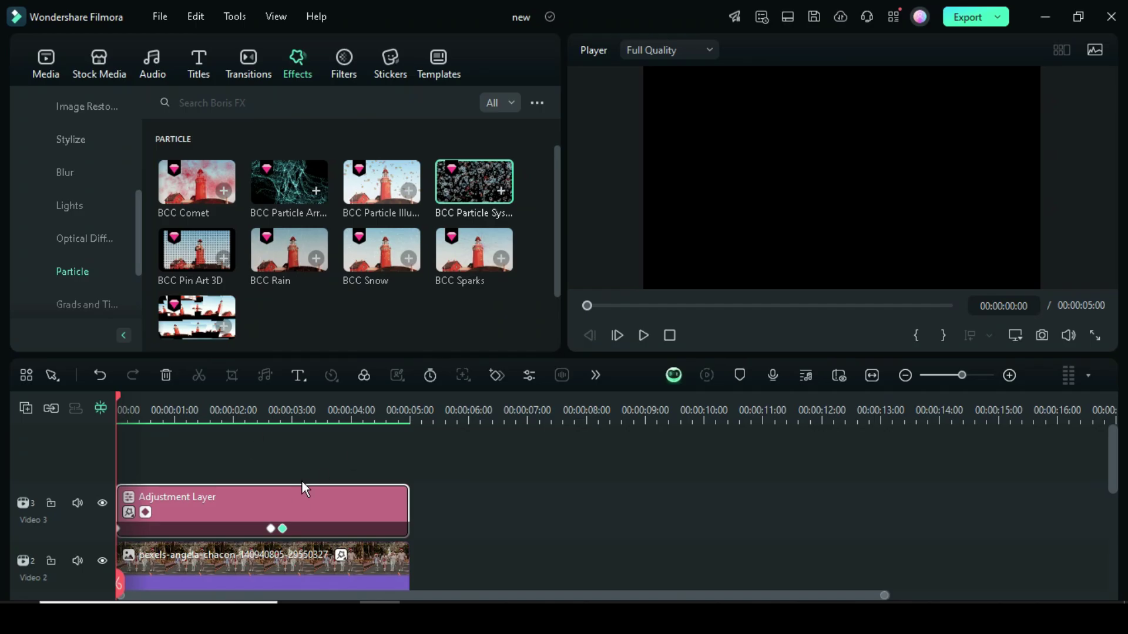
scroll(309, 483, down, 1)
Preview the particle animation, then unhide the Video 1 Christmas Particle track
click(643, 336)
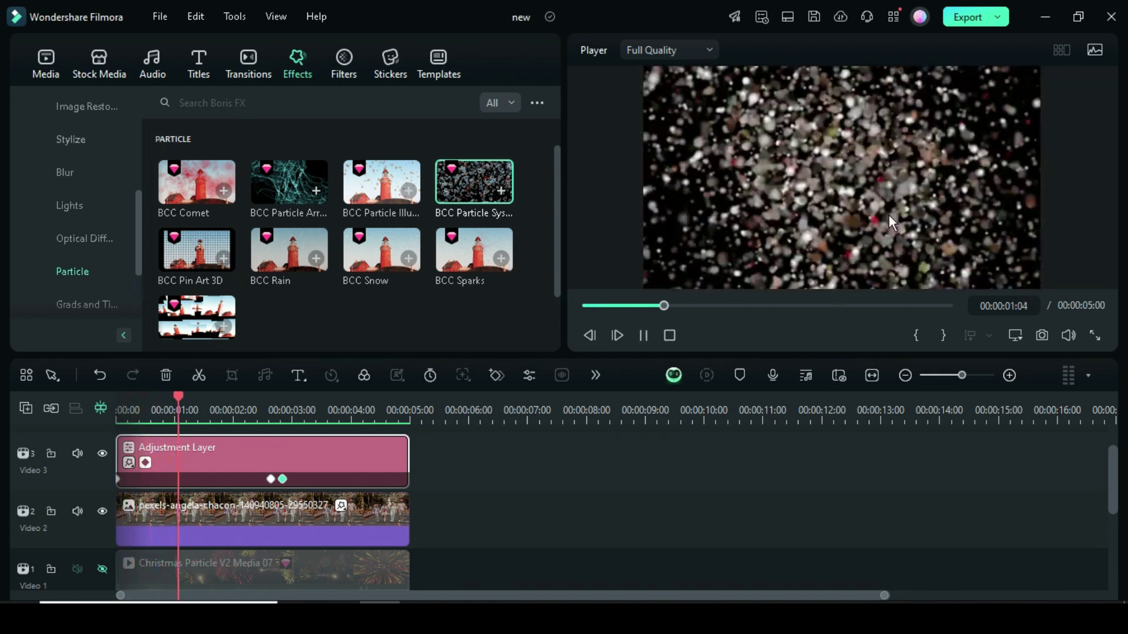
click(642, 335)
scroll(348, 480, down, 1)
click(103, 519)
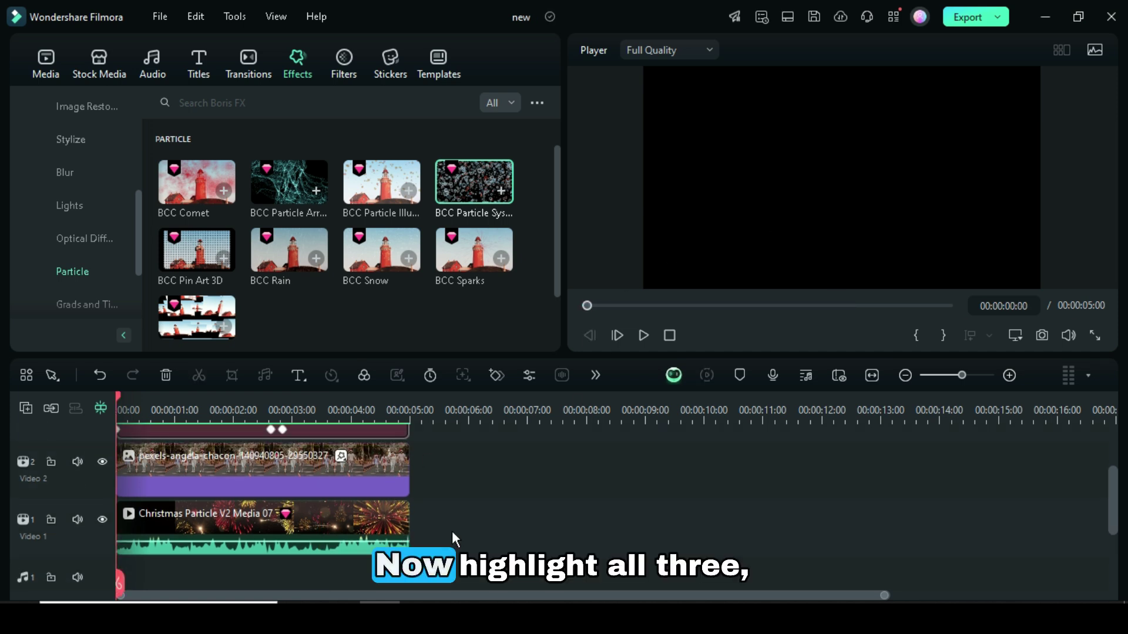
Select the background, photo and particle layer clips and copy them
drag(452, 531, 272, 431)
right_click(307, 496)
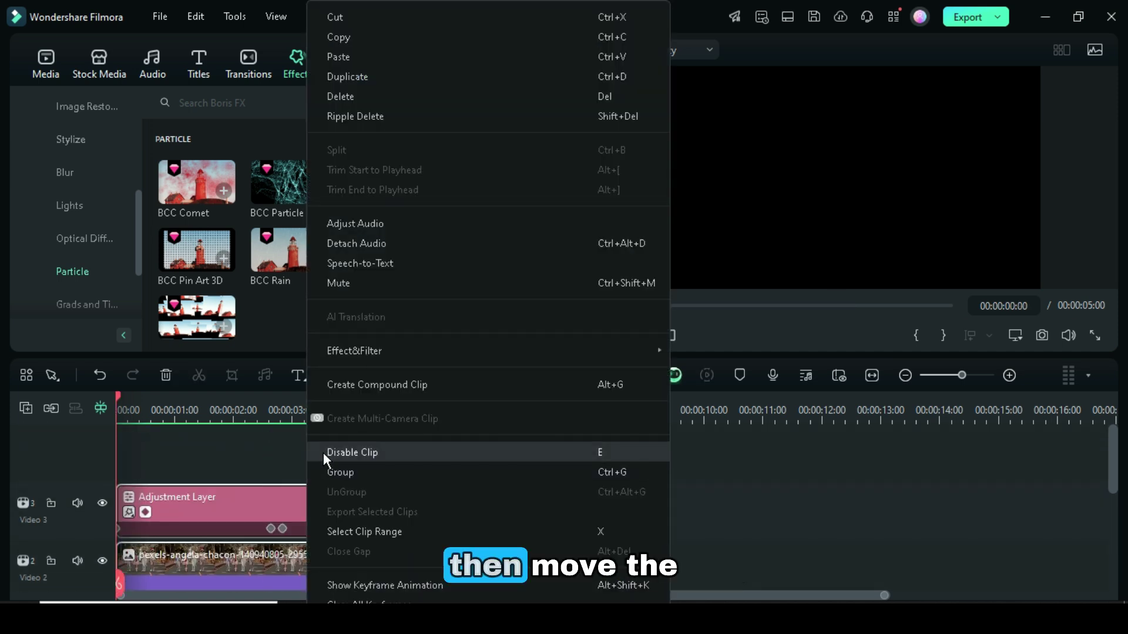
click(334, 42)
Add a new video track and paste the copied clips at 4 seconds
drag(120, 395, 352, 437)
scroll(357, 504, down, 1)
scroll(235, 470, up, 1)
click(25, 408)
right_click(368, 460)
click(396, 59)
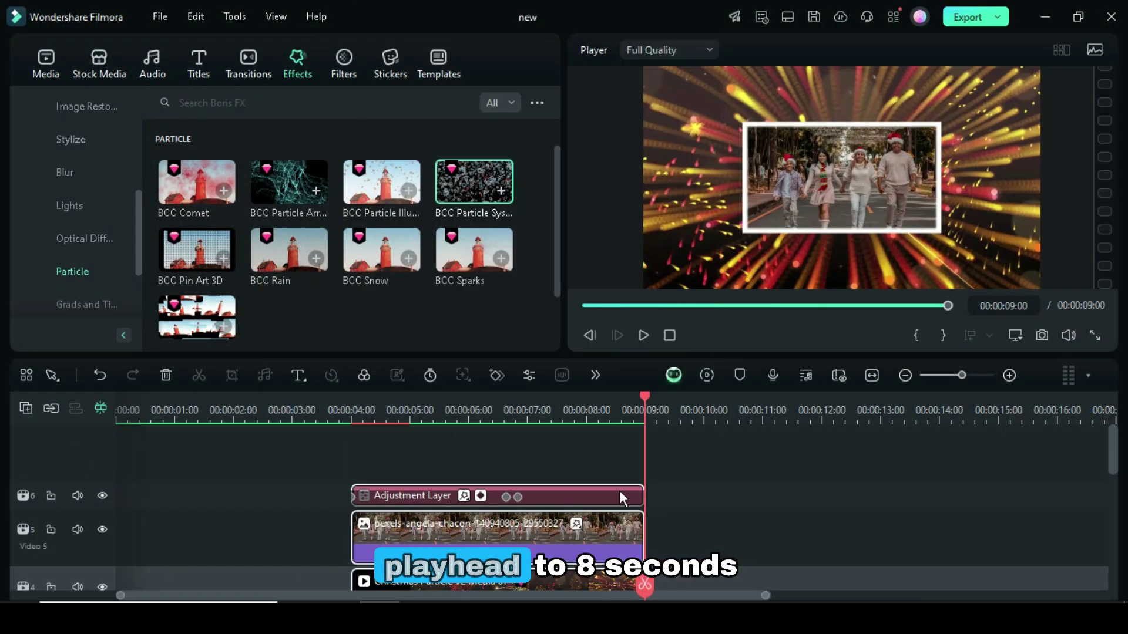
Add another empty video track and paste the clips again at 8 seconds
scroll(606, 491, up, 1)
drag(646, 394, 586, 402)
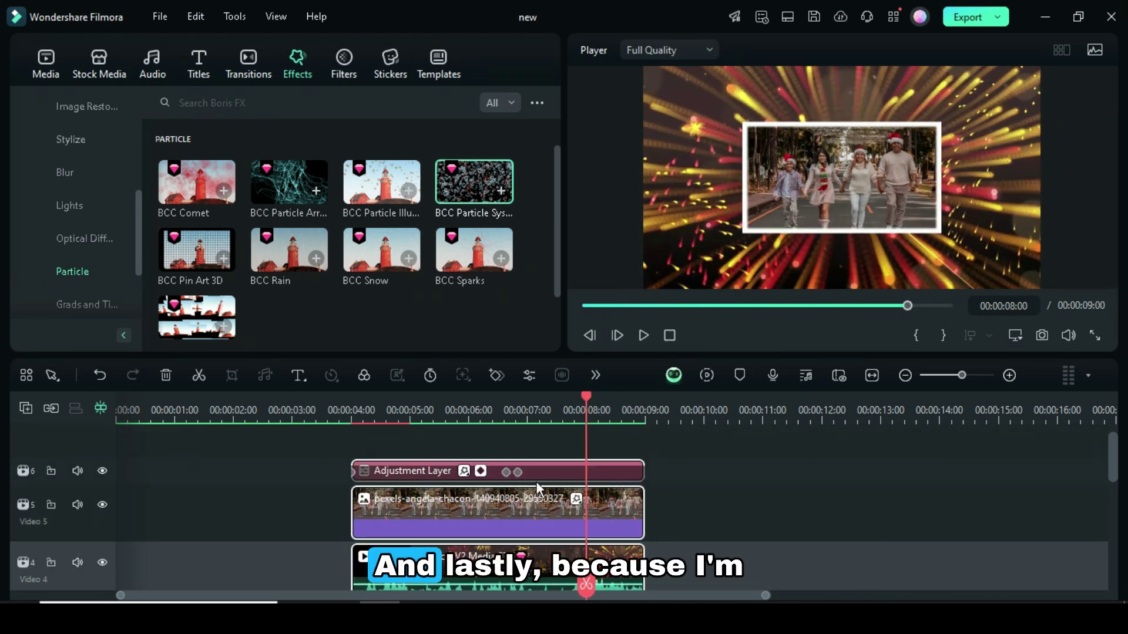
scroll(59, 470, up, 1)
click(26, 408)
click(70, 426)
right_click(623, 447)
click(645, 58)
key(ctrl+v)
Paste a third copy at about 12 seconds on a new track, then return to the start
scroll(563, 506, down, 1)
drag(879, 396, 820, 396)
click(25, 408)
click(71, 426)
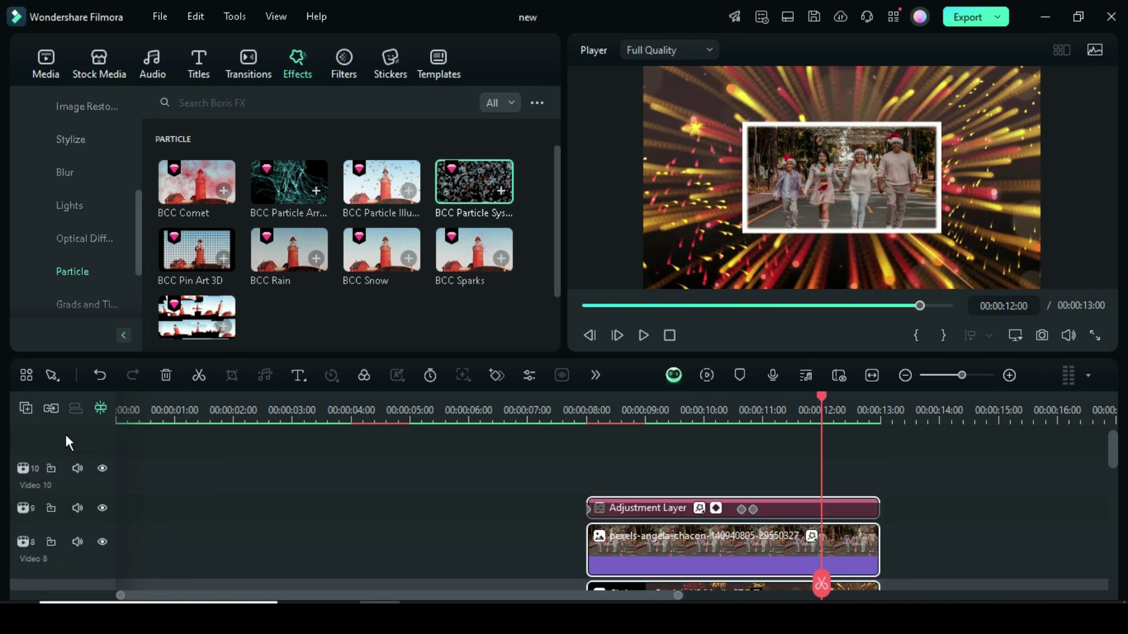
right_click(818, 485)
click(799, 58)
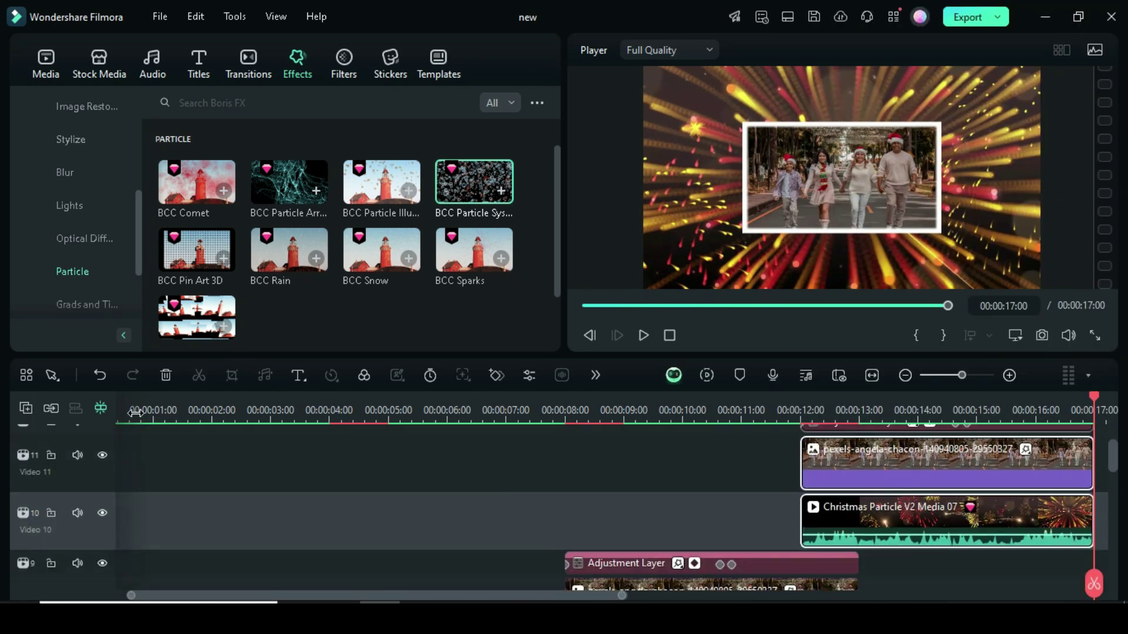
click(26, 408)
scroll(449, 529, down, 3)
key(Home)
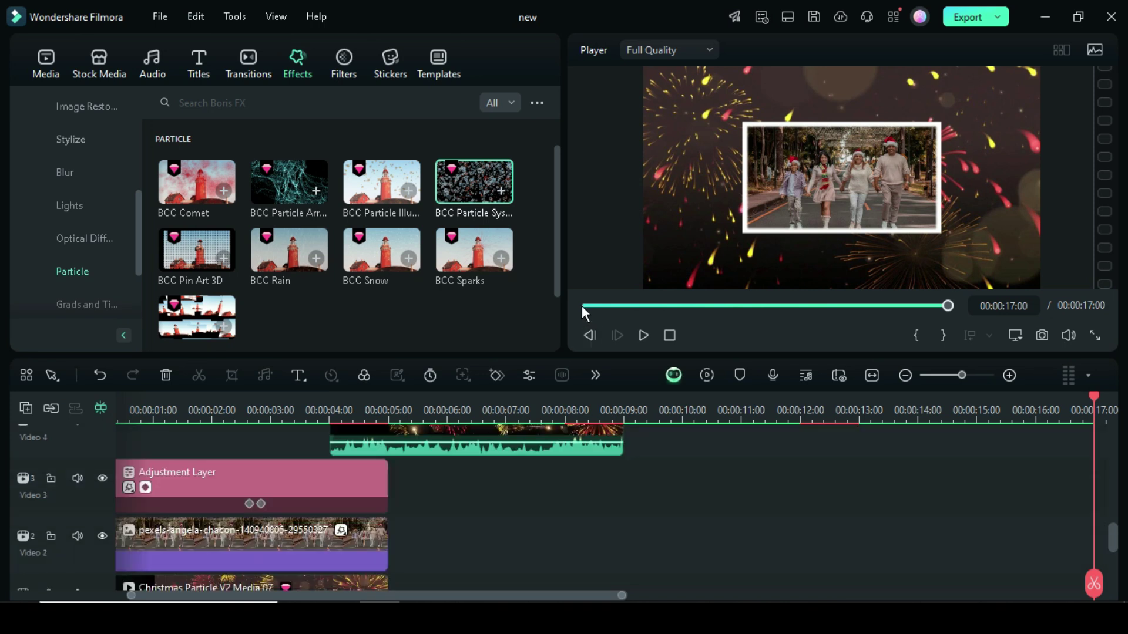
scroll(456, 505, up, 5)
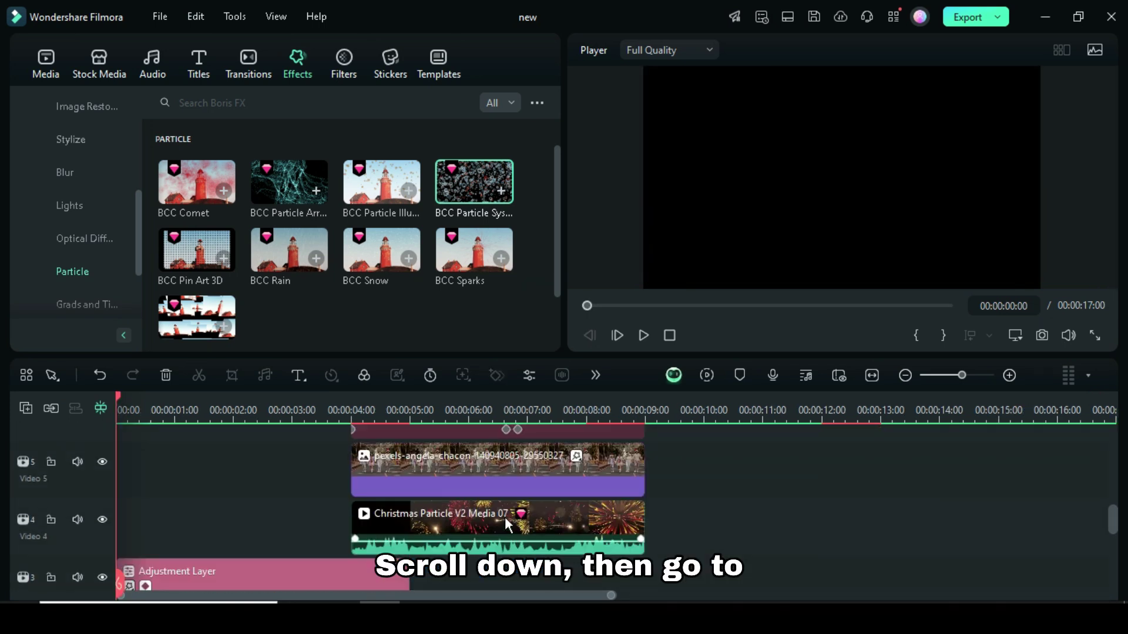
Replace the Video 5 photo with another family photo from Project Media
click(47, 68)
click(55, 103)
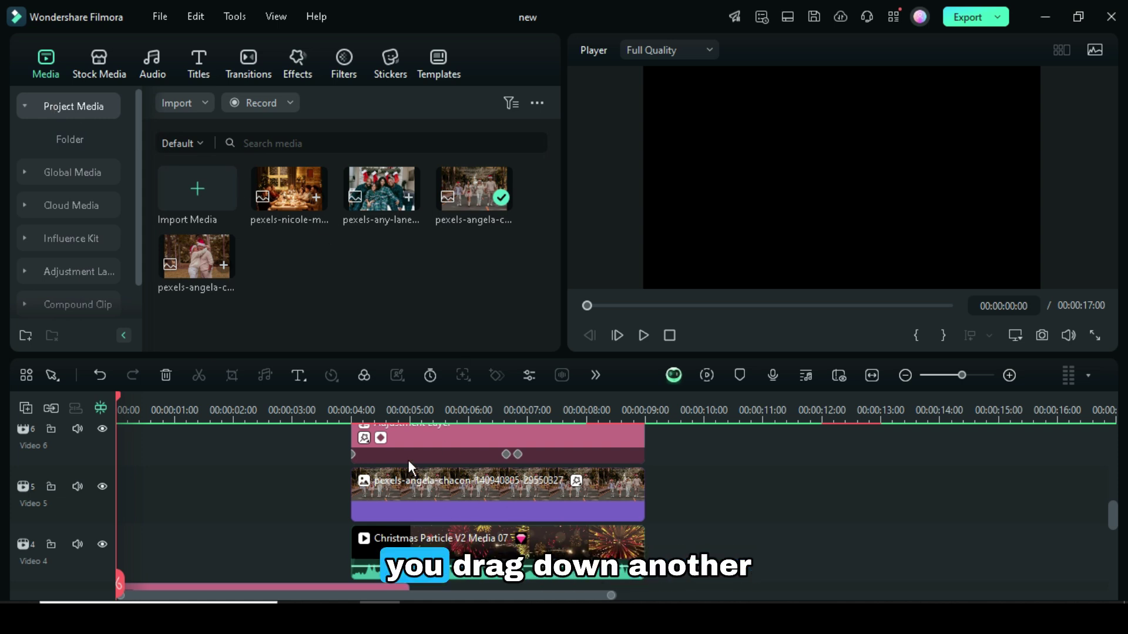
drag(203, 256, 438, 498)
Swap the photos on Video 8 and Video 11 for two other pexels family photos
scroll(728, 514, up, 3)
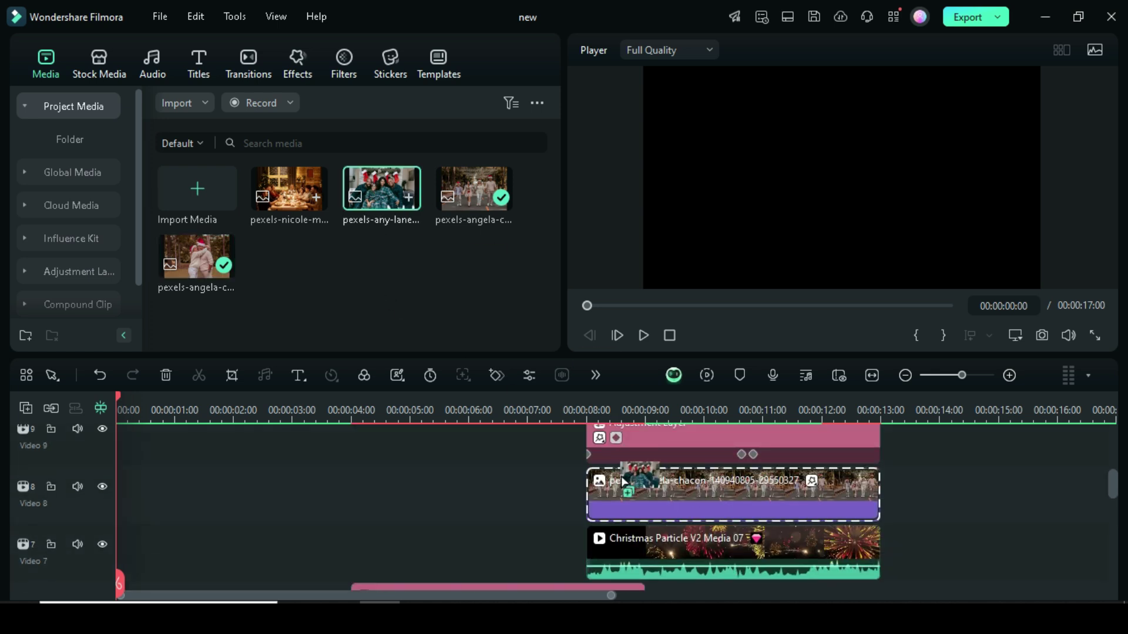
drag(628, 493, 629, 497)
scroll(729, 528, up, 2)
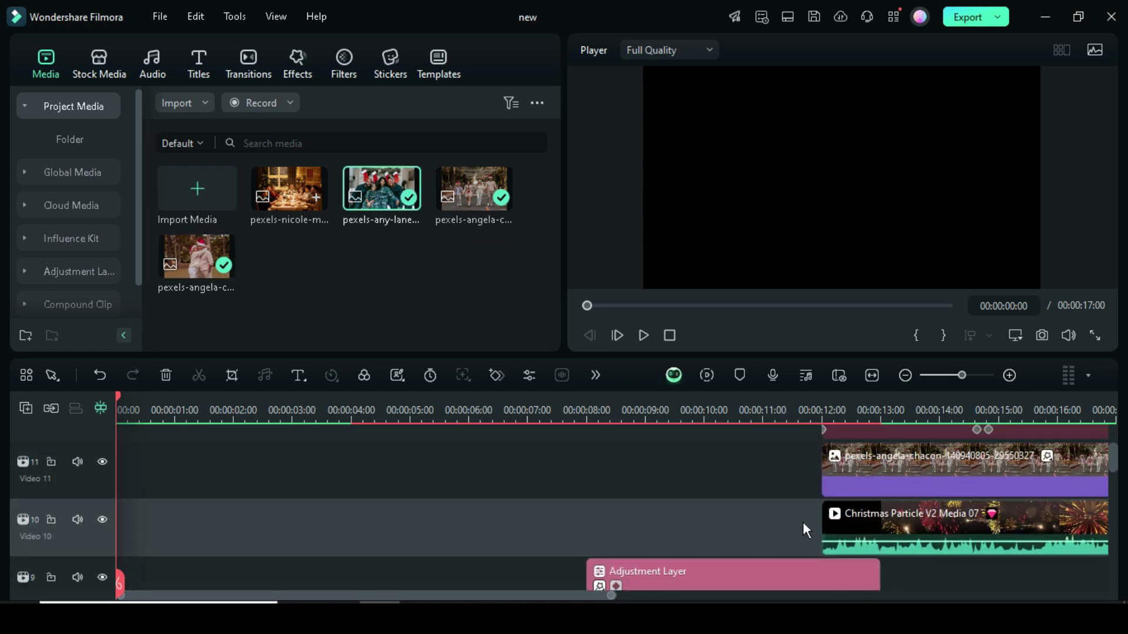
scroll(754, 551, right, 5)
scroll(745, 517, up, 1)
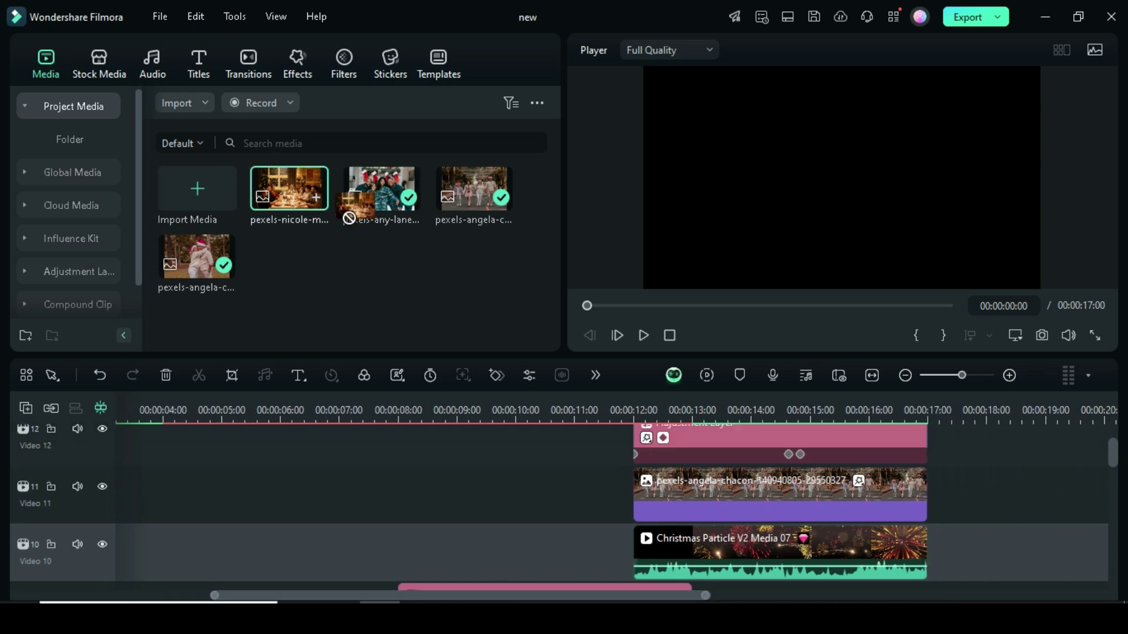
drag(466, 297, 732, 501)
Replace the Video 7 background with Christmas Gathering Media 07 from Christmas stock media
scroll(629, 492, down, 1)
scroll(630, 493, left, 5)
scroll(630, 492, down, 6)
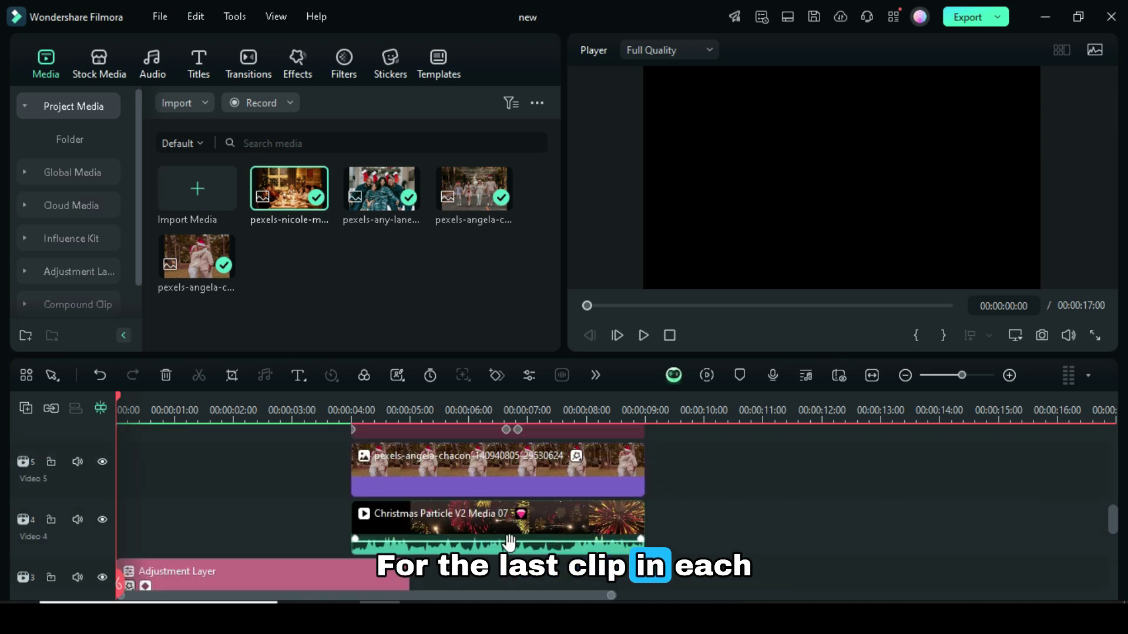
click(80, 71)
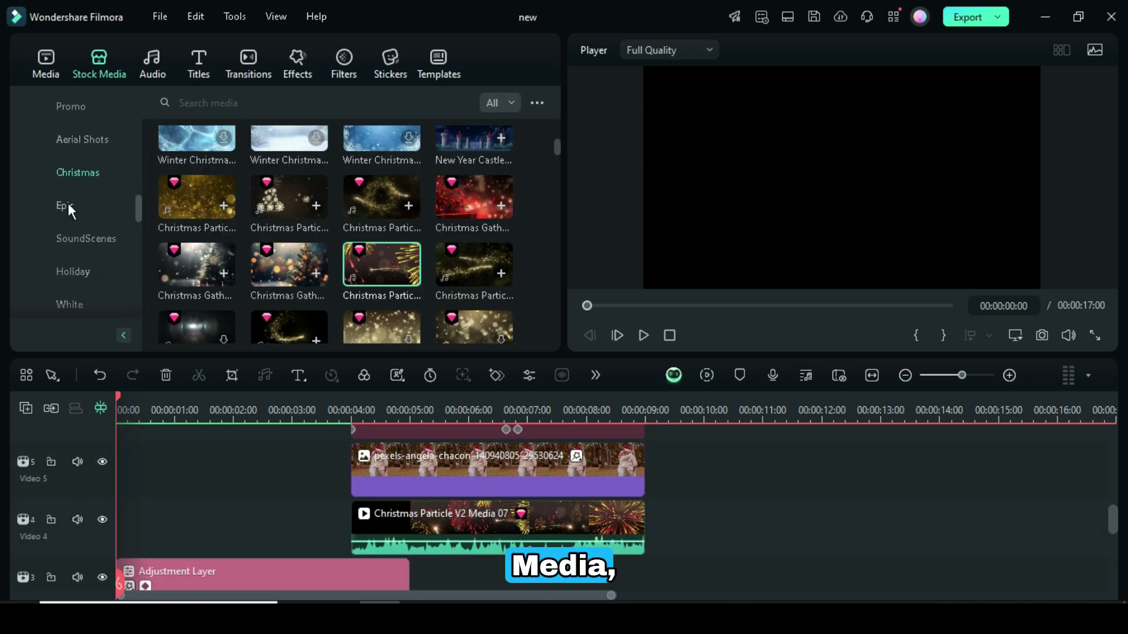
scroll(294, 241, up, 2)
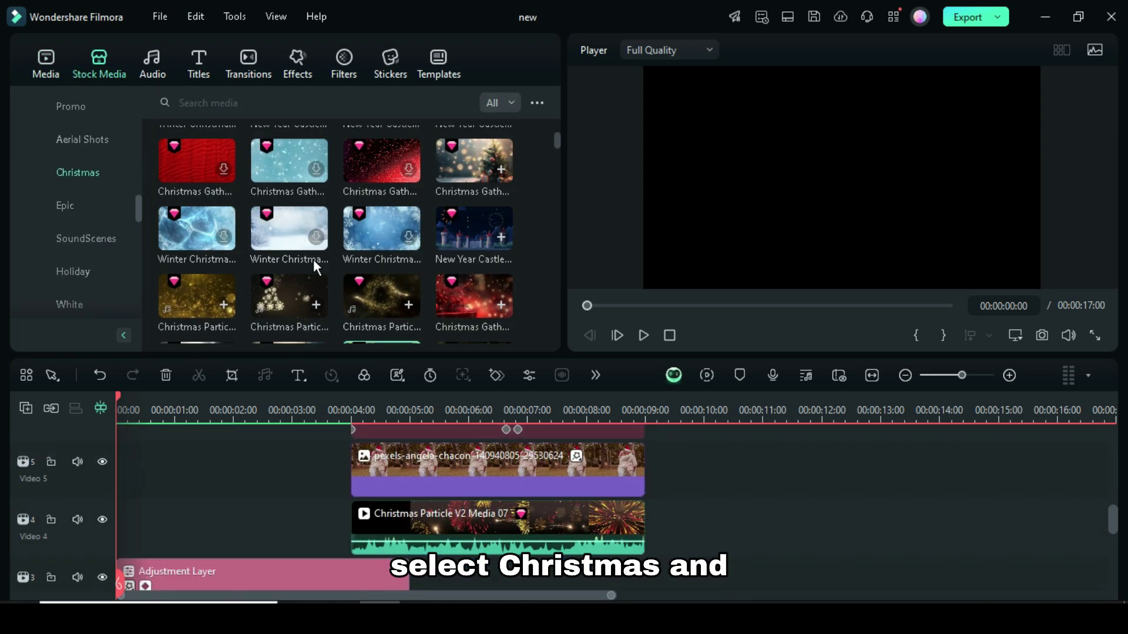
scroll(294, 241, down, 2)
drag(217, 207, 239, 219)
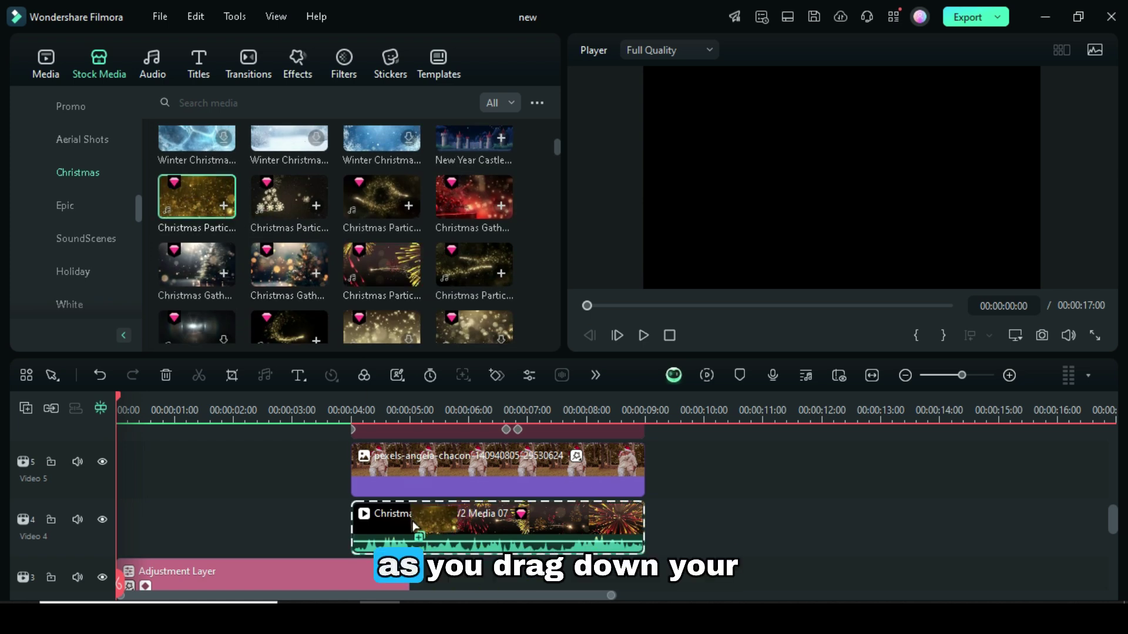
scroll(778, 521, up, 3)
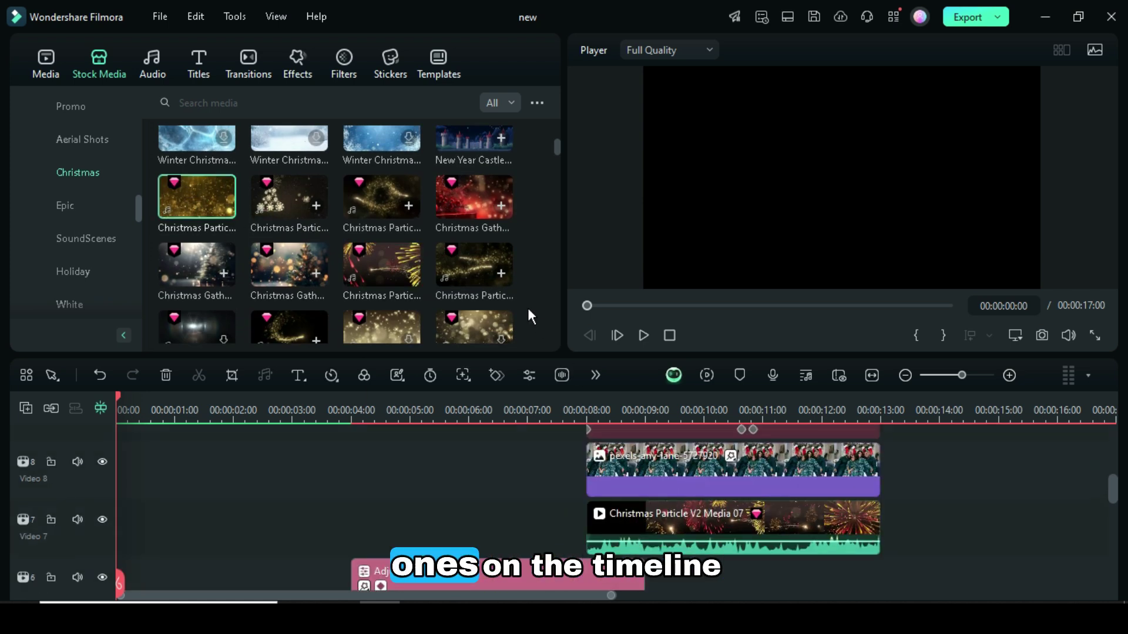
drag(464, 201, 605, 317)
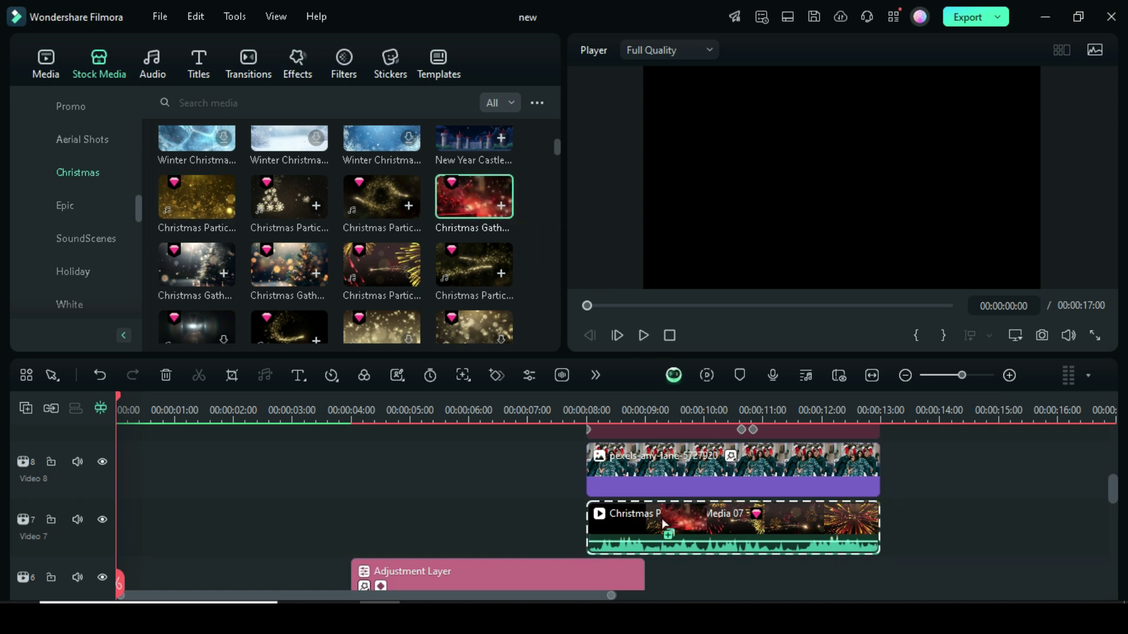
drag(666, 523, 688, 536)
Drag Christmas Gathering Media 07 onto the 12-second copy's background track as well
scroll(738, 530, up, 3)
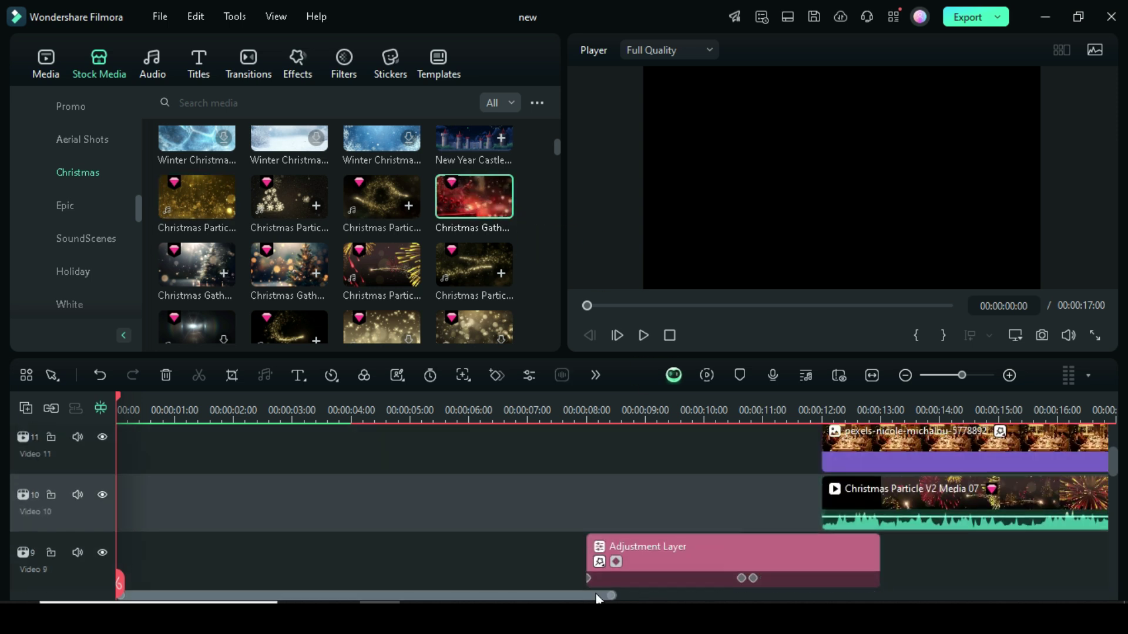
scroll(688, 537, right, 4)
scroll(688, 537, up, 1)
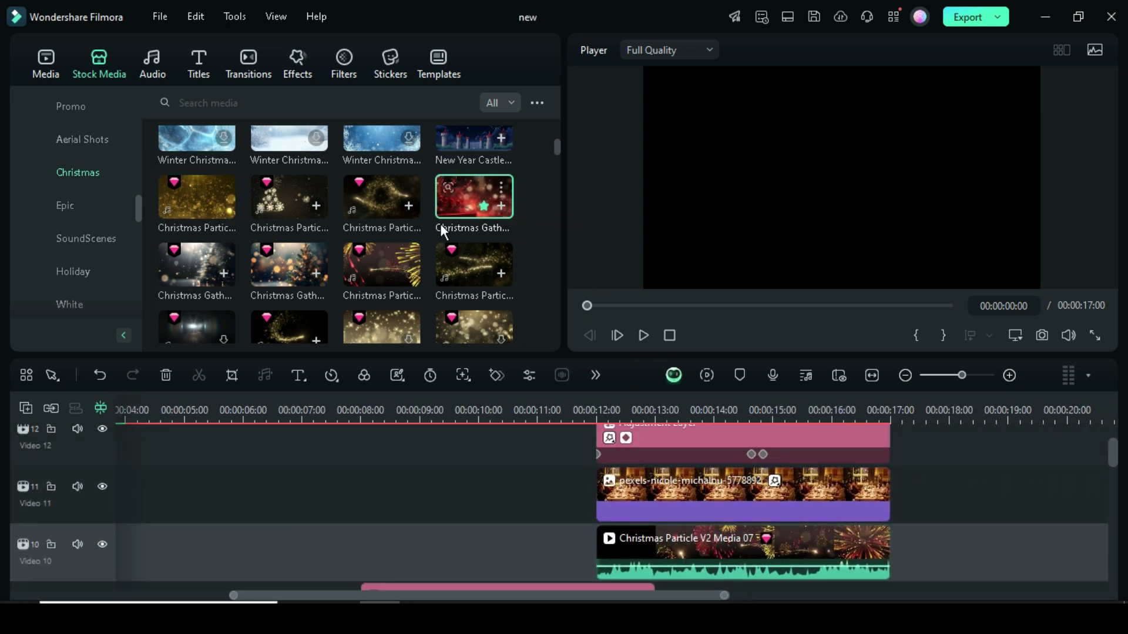
scroll(439, 226, up, 2)
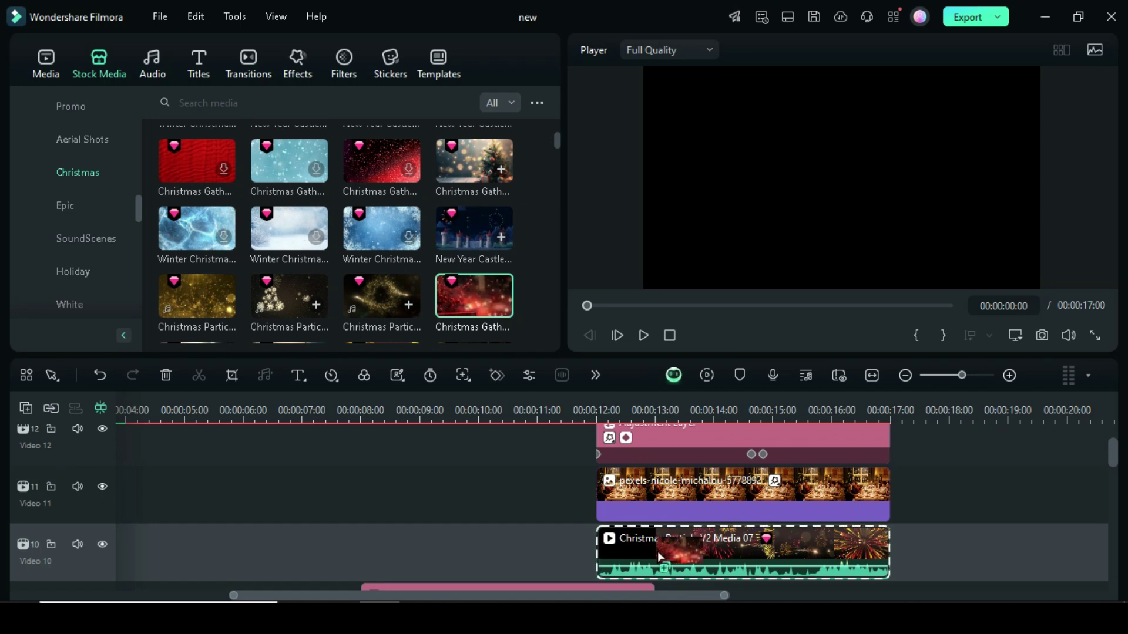
drag(659, 557, 654, 542)
scroll(604, 525, down, 3)
drag(487, 240, 471, 538)
scroll(637, 526, up, 3)
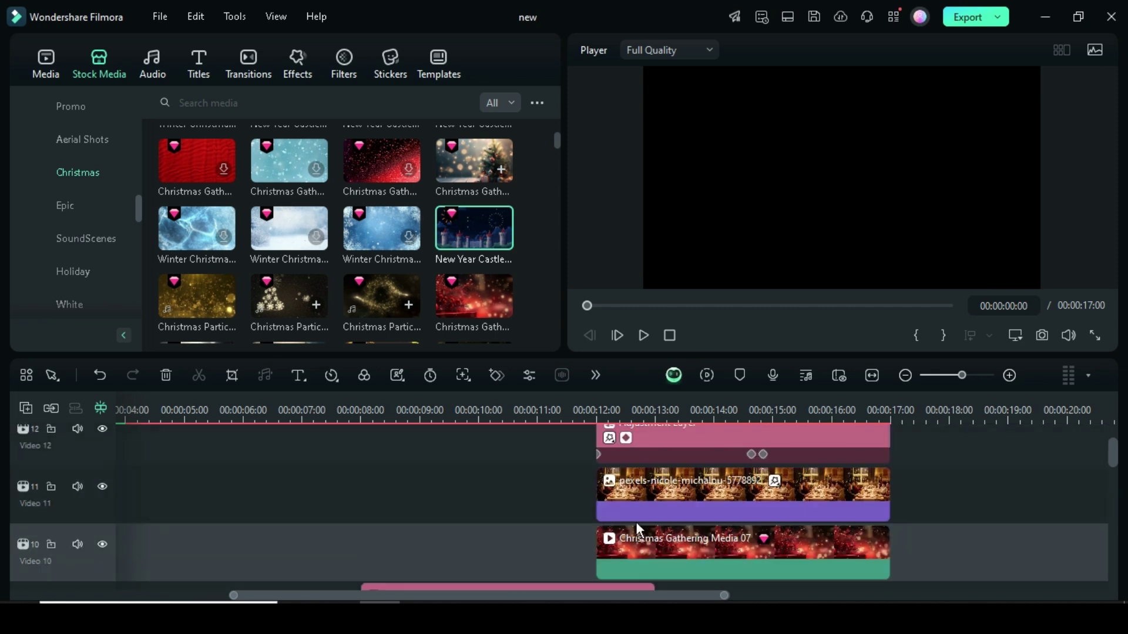
scroll(640, 499, down, 5)
scroll(541, 520, left, 1)
scroll(284, 518, left, 3)
scroll(283, 518, down, 4)
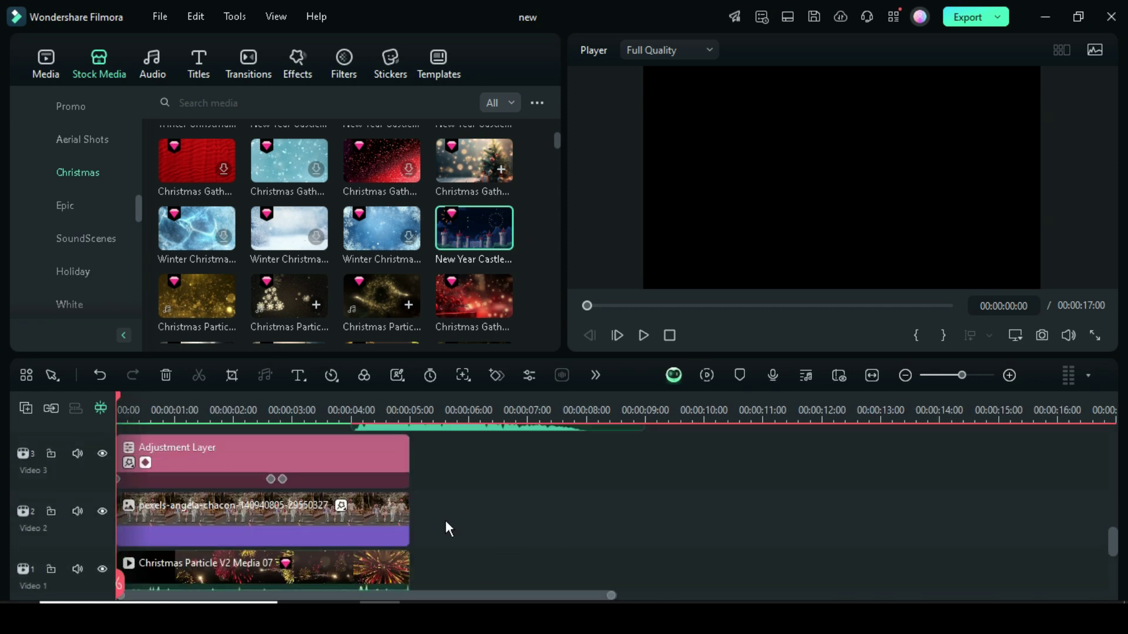
Merge the first two adjustment-layer and photo pairs into Compound Clip 1 and Compound Clip 2
drag(445, 521, 346, 468)
right_click(352, 470)
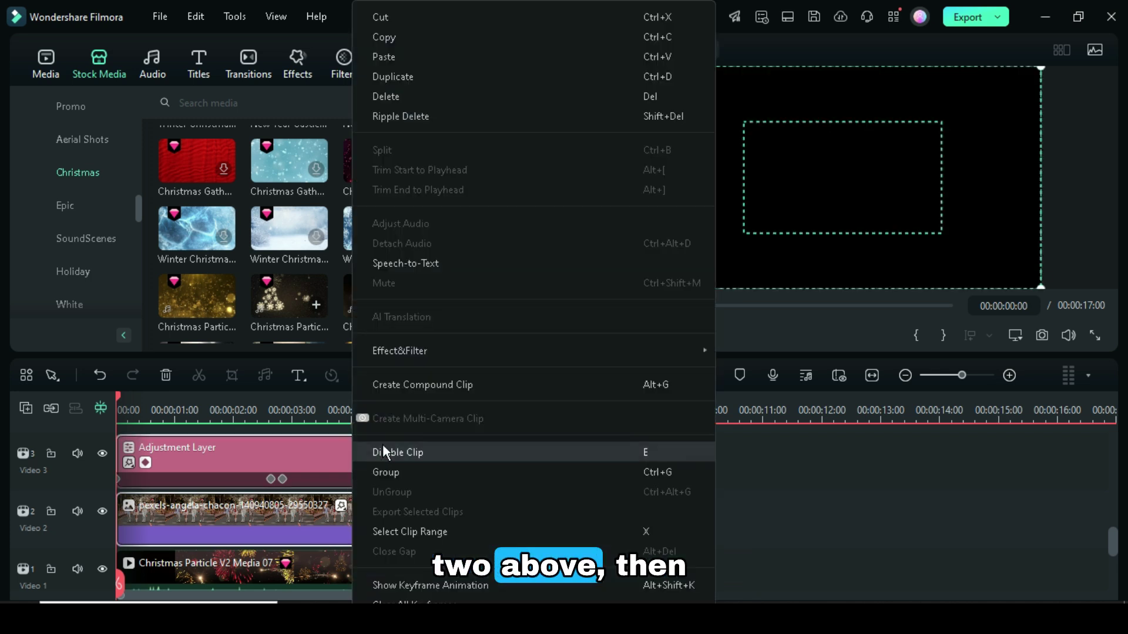
click(407, 385)
click(630, 323)
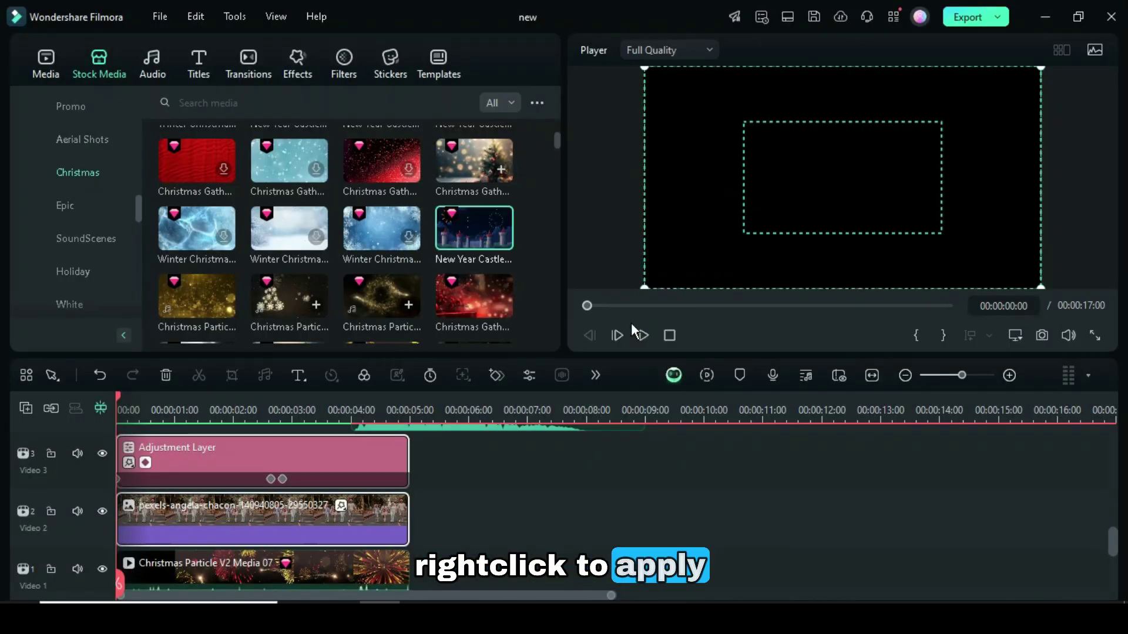
scroll(538, 505, up, 1)
scroll(538, 505, up, 1)
drag(678, 537, 608, 455)
right_click(617, 458)
click(646, 382)
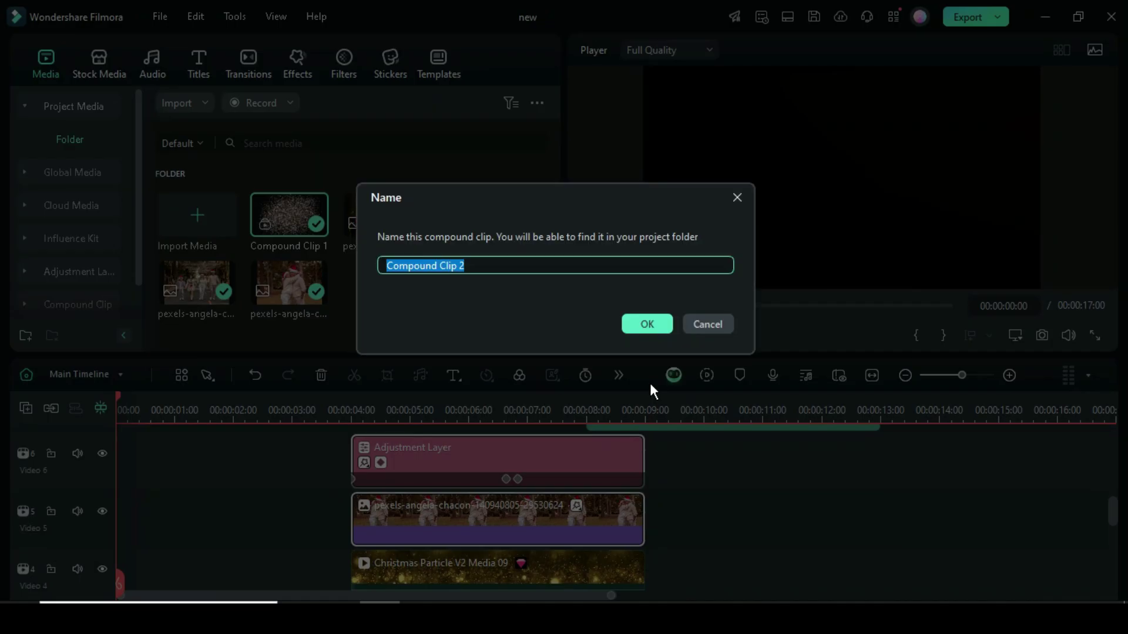
click(635, 323)
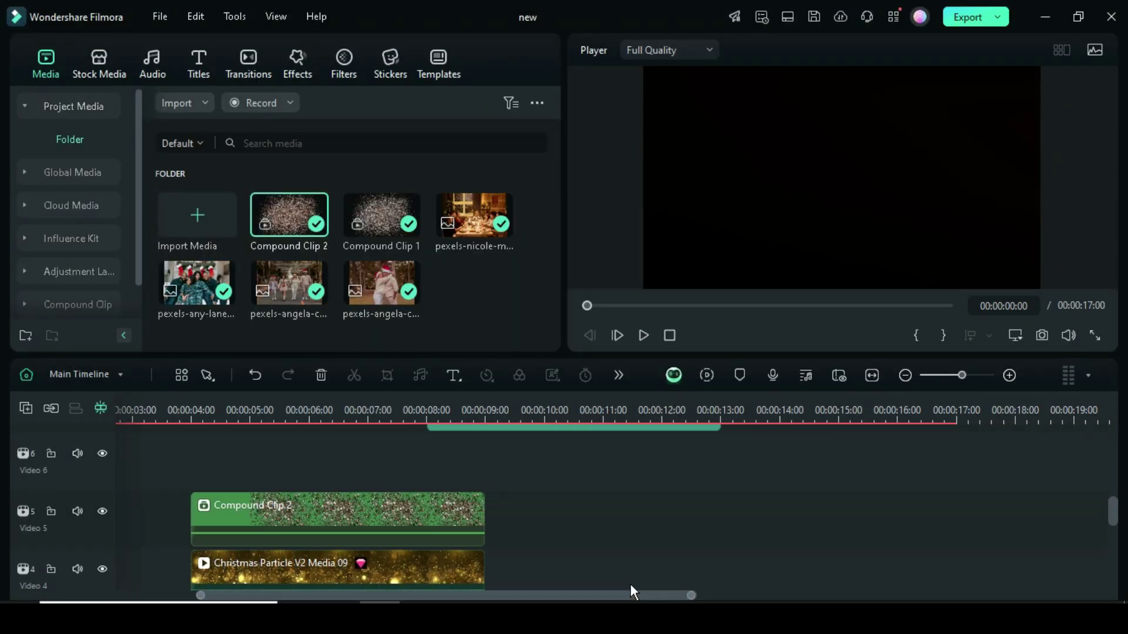
Merge the remaining two pairs into Compound Clip 3 and Compound Clip 4
scroll(659, 563, up, 3)
right_click(676, 458)
click(726, 383)
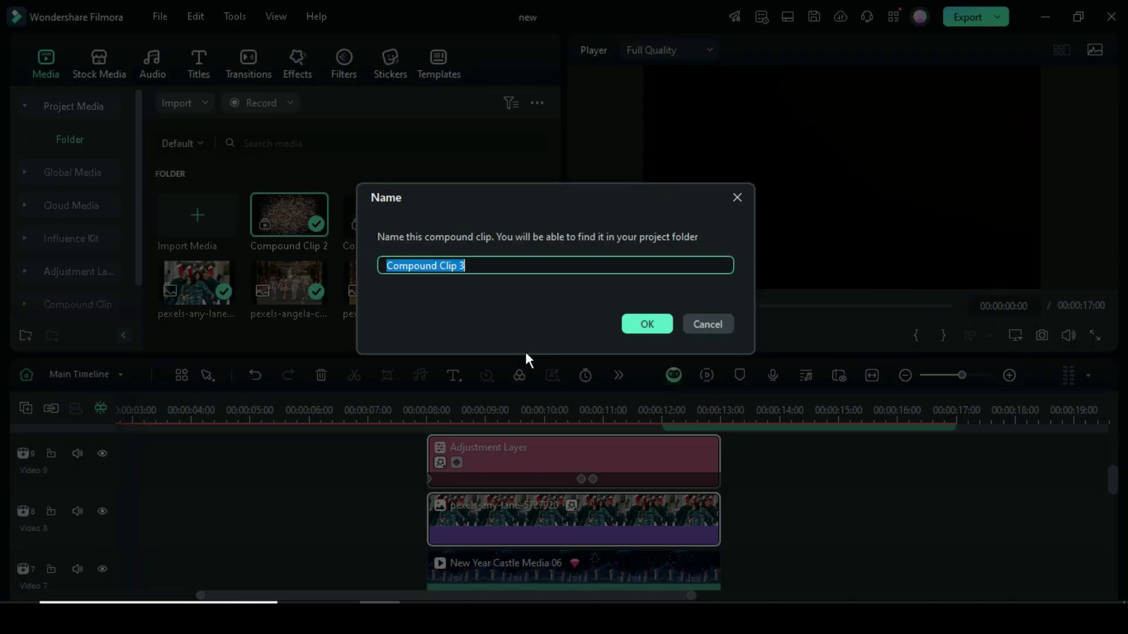
click(646, 324)
scroll(641, 590, right, 3)
scroll(767, 541, up, 3)
drag(930, 516, 831, 464)
right_click(819, 467)
click(801, 384)
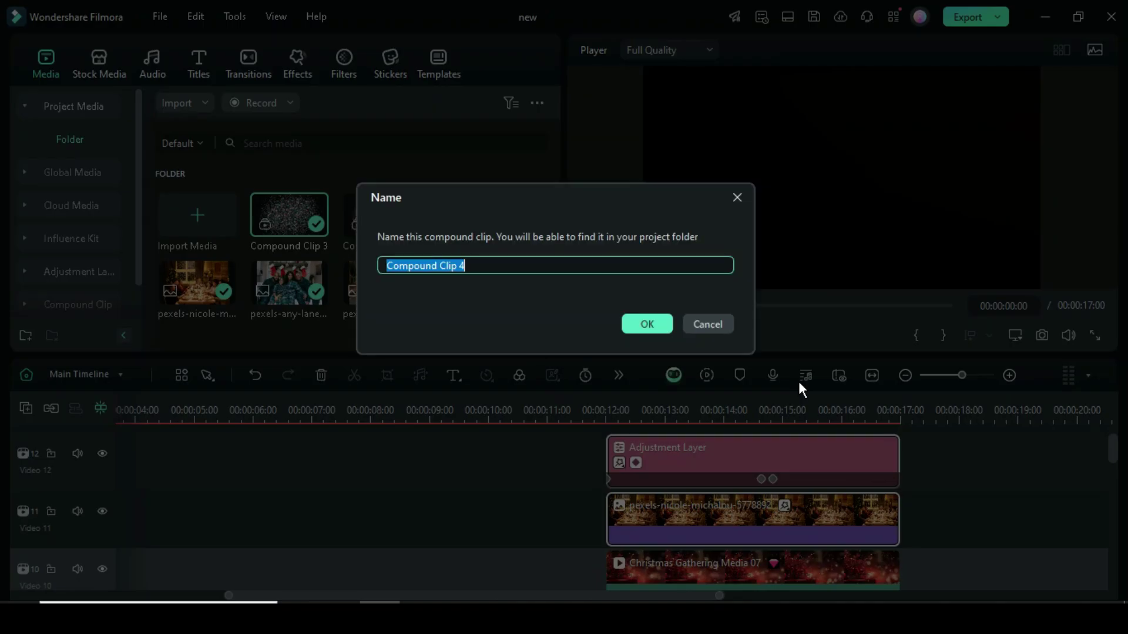
click(646, 323)
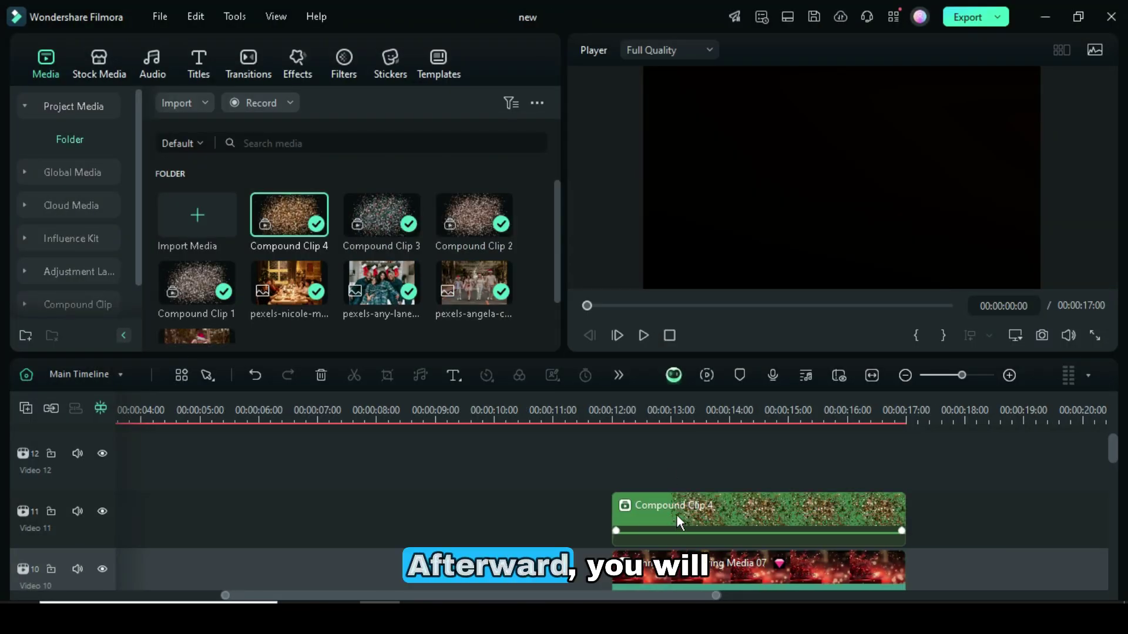
Apply Delete Empty Tracks from the track options menu to clear every empty timeline track
scroll(675, 515, down, 2)
scroll(520, 524, down, 1)
scroll(520, 523, down, 2)
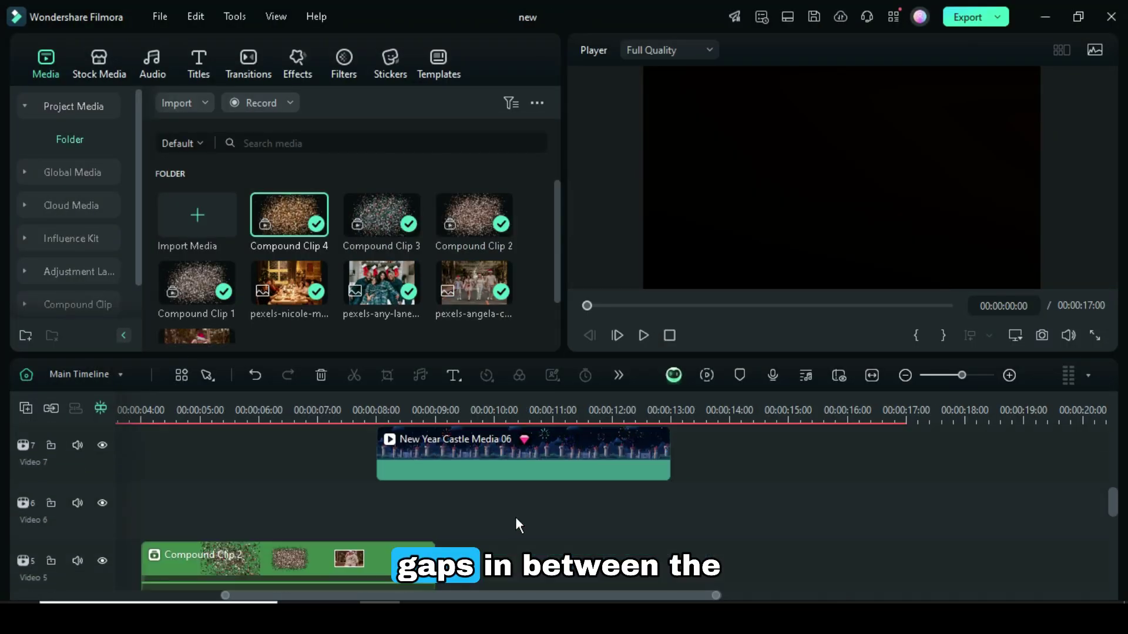
scroll(351, 496, down, 2)
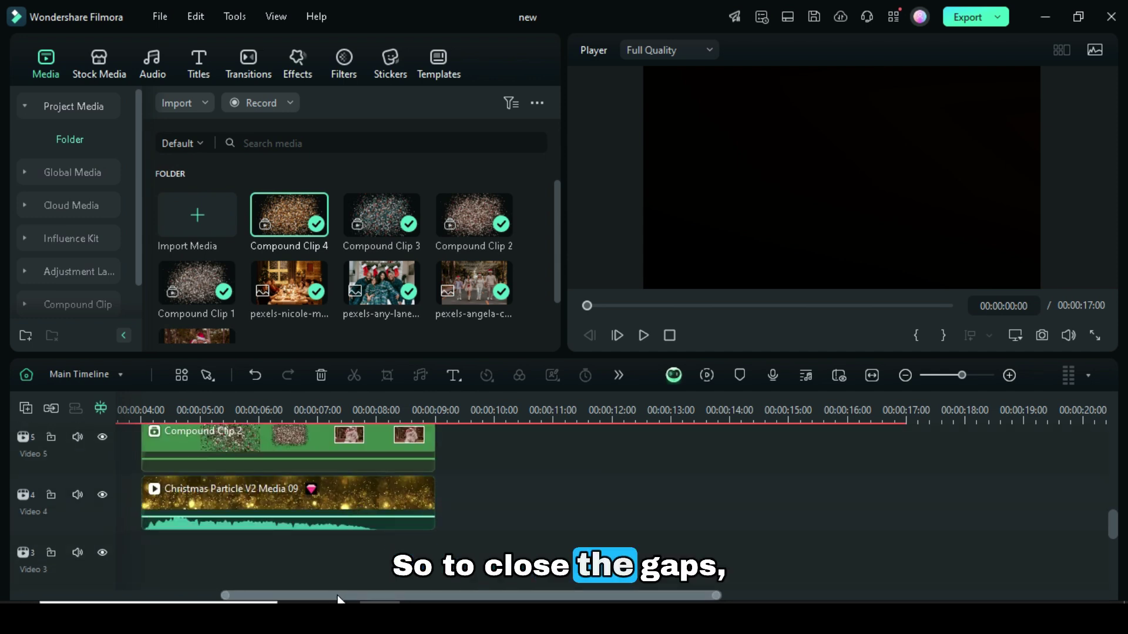
drag(338, 596, 230, 597)
scroll(230, 513, down, 2)
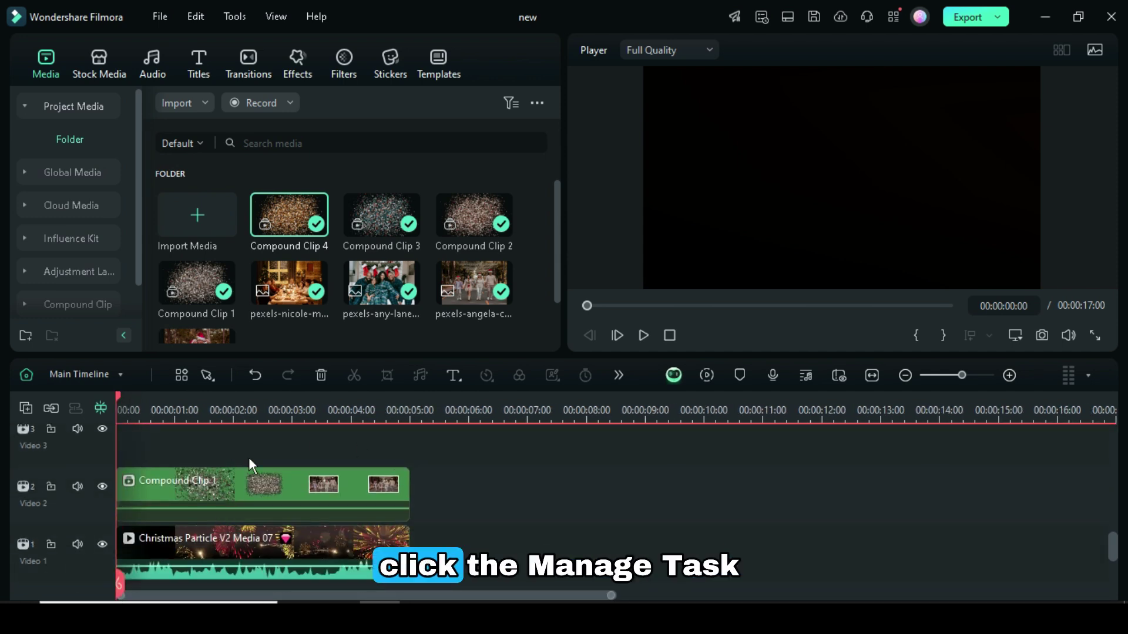
scroll(631, 467, up, 3)
scroll(491, 499, left, 4)
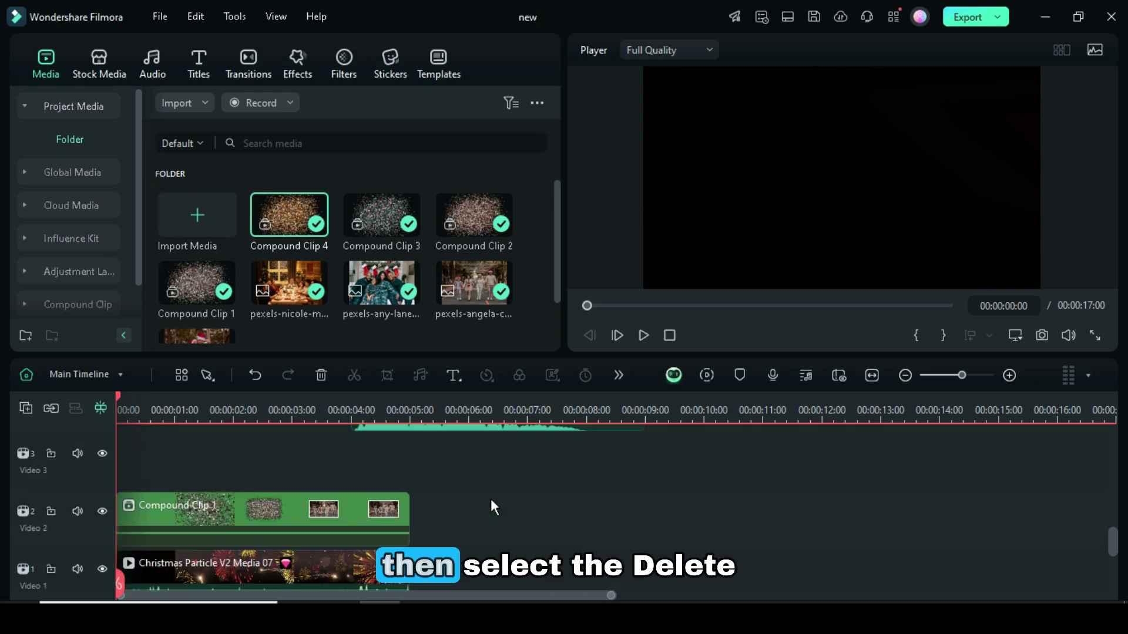
scroll(491, 499, down, 1)
click(26, 408)
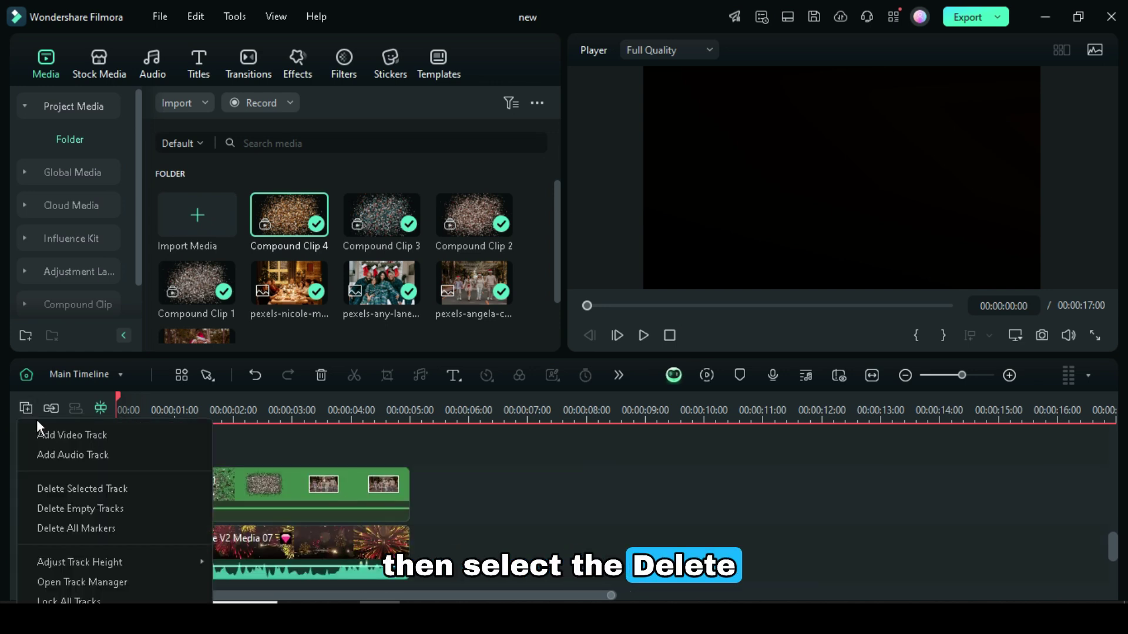
click(86, 509)
scroll(390, 506, up, 5)
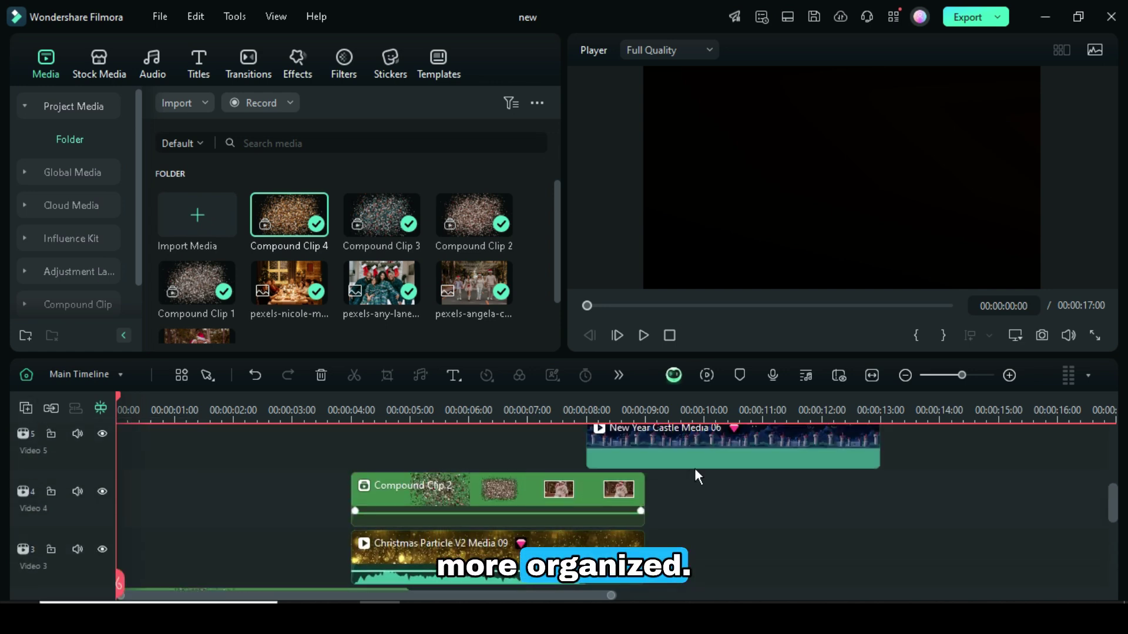
scroll(734, 473, up, 3)
scroll(614, 595, right, 2)
scroll(433, 544, down, 2)
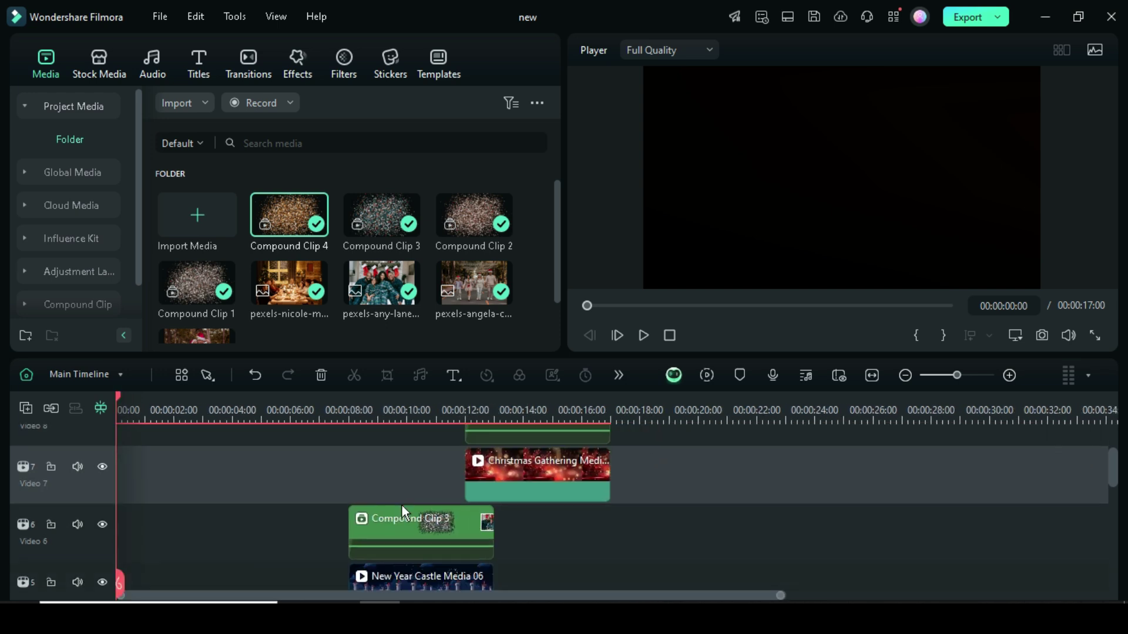
scroll(344, 509, down, 4)
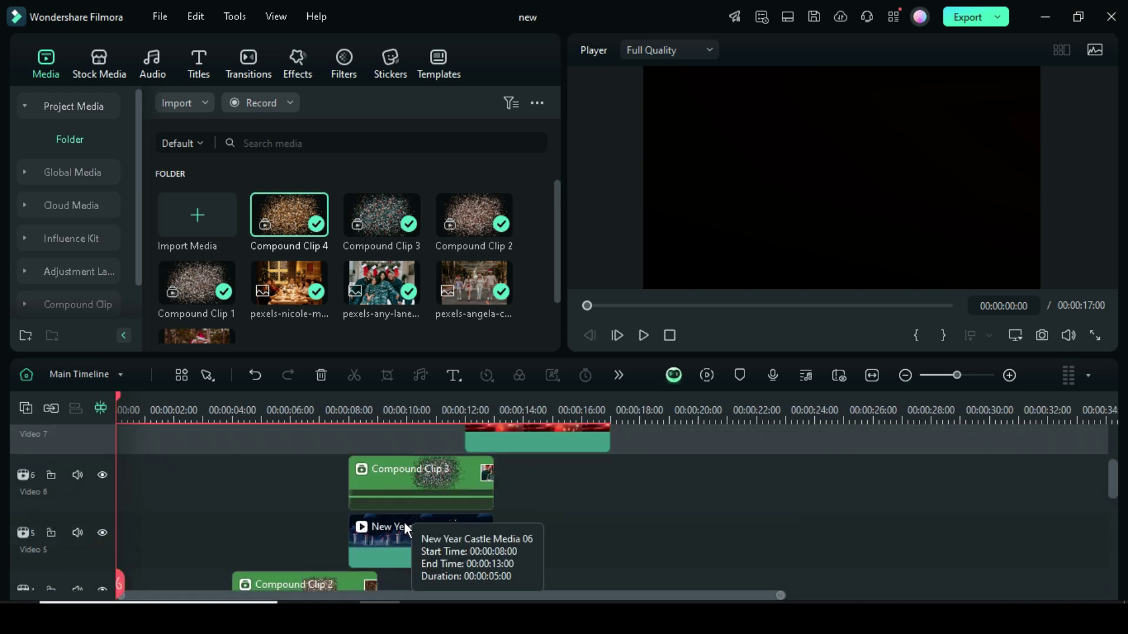
scroll(352, 511, up, 5)
scroll(516, 490, up, 1)
Render the timeline preview and play the slideshow through to 00:00:17:00
click(706, 376)
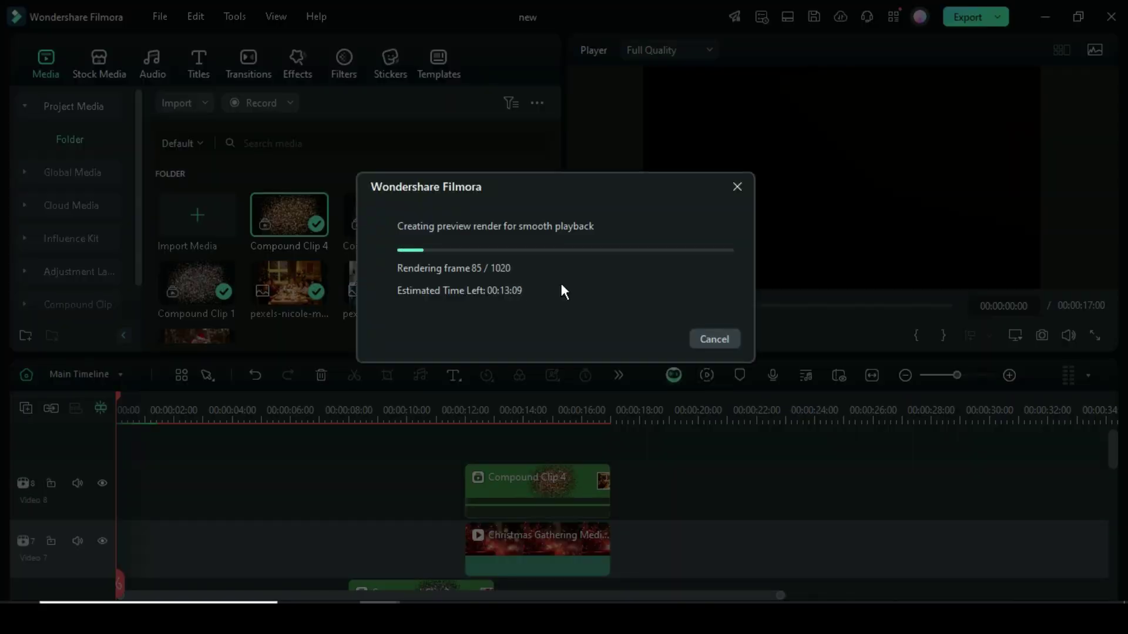
scroll(537, 491, down, 6)
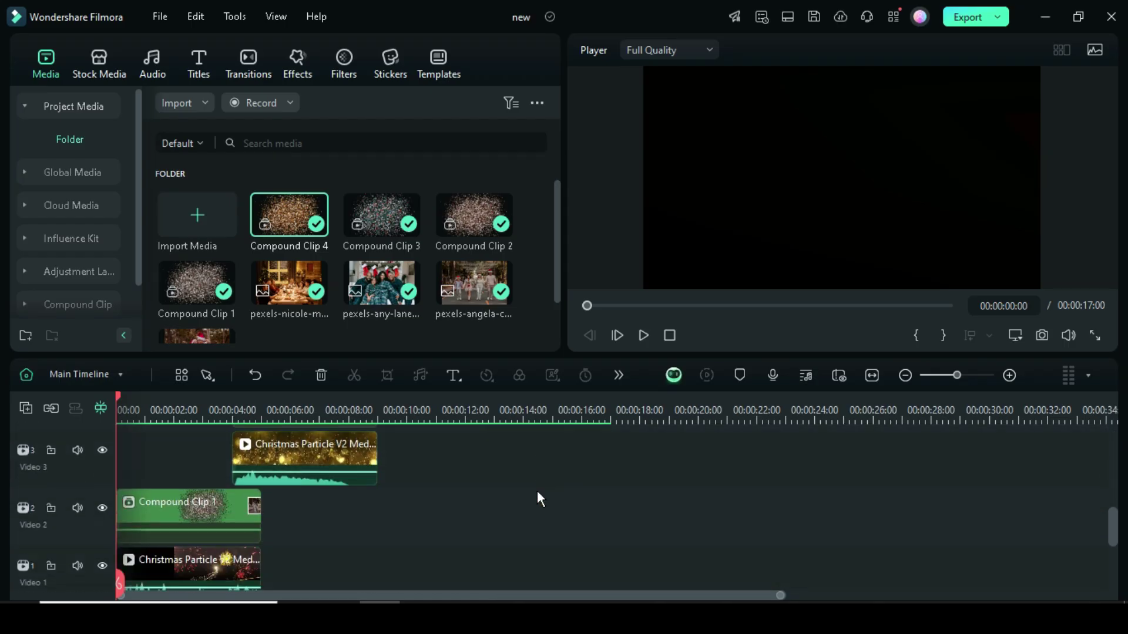
click(643, 339)
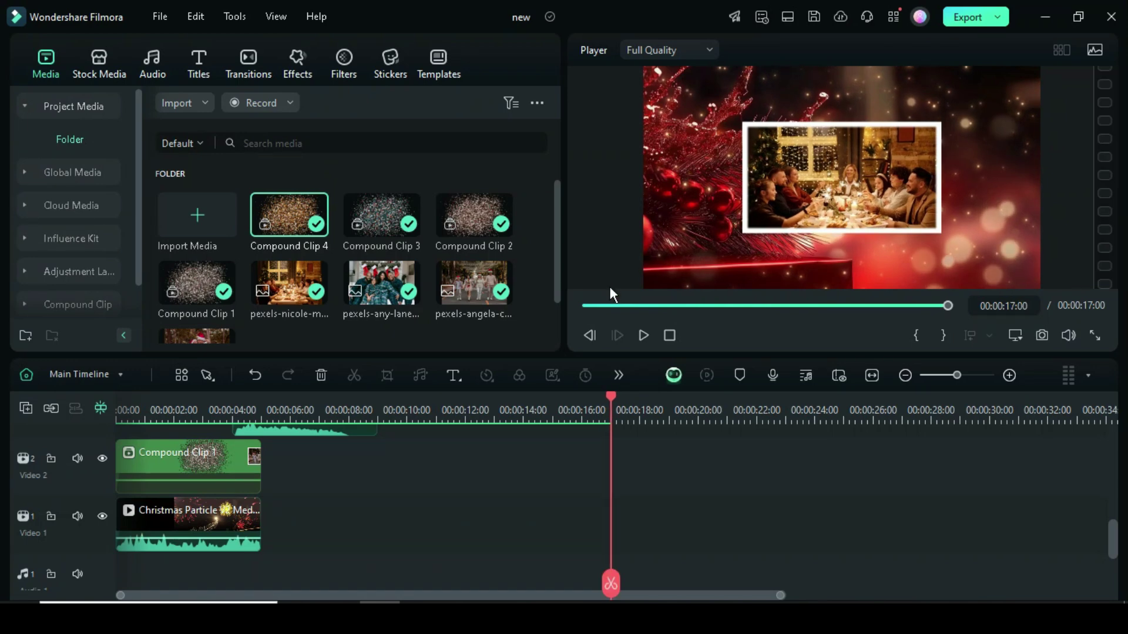
Lock all tracks and add a new empty Video 9 track on top
click(643, 335)
scroll(511, 464, up, 6)
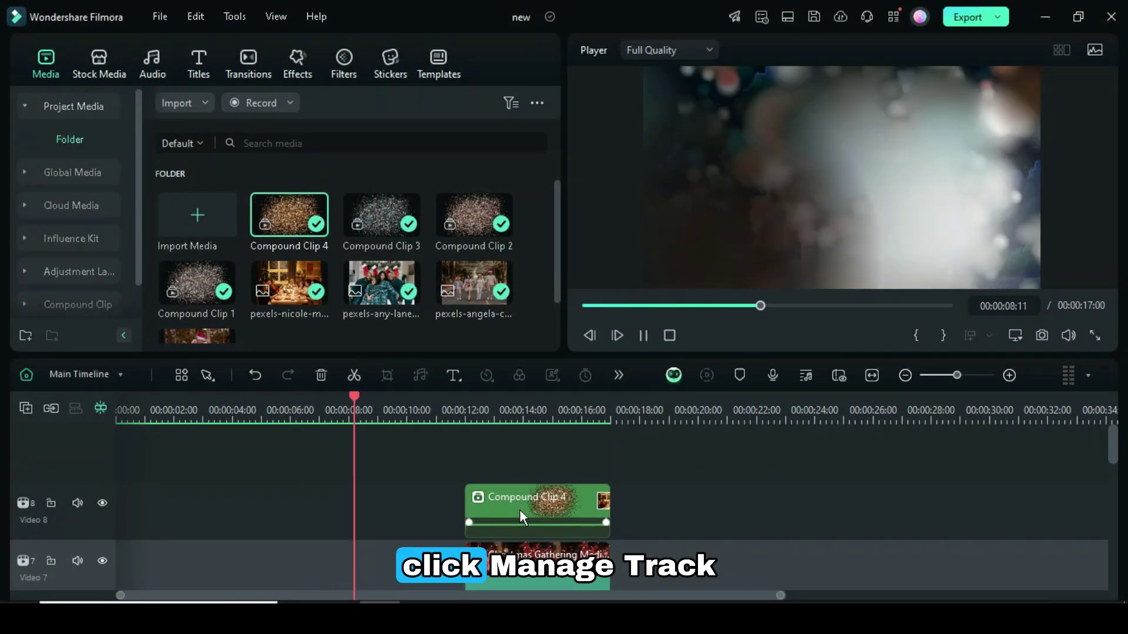
click(25, 409)
click(65, 598)
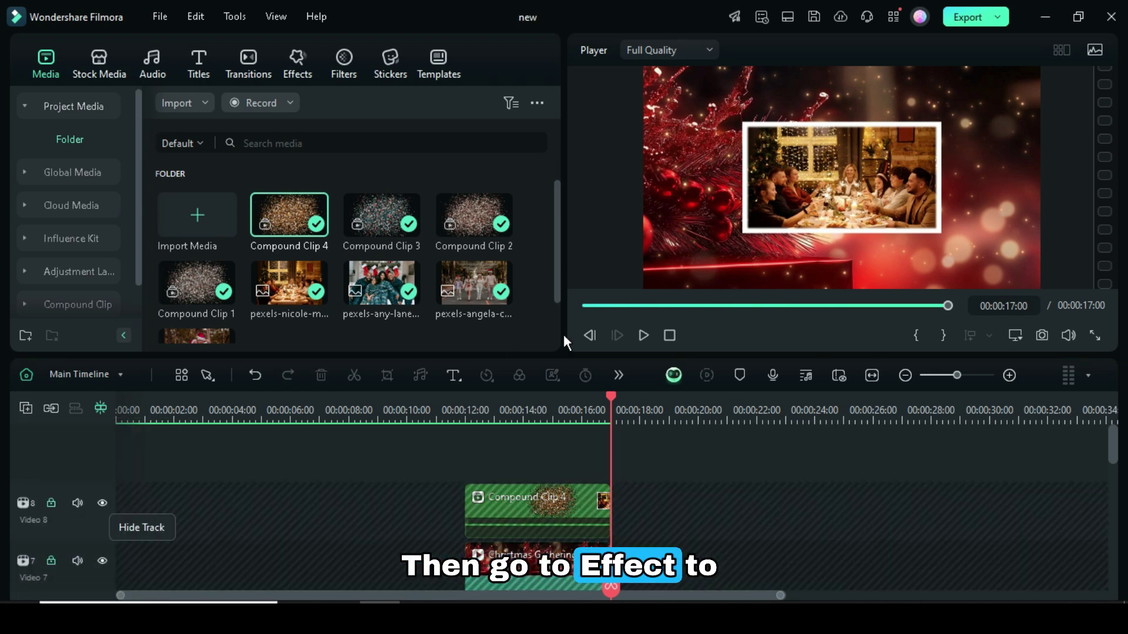
click(583, 305)
click(26, 408)
click(64, 434)
click(88, 489)
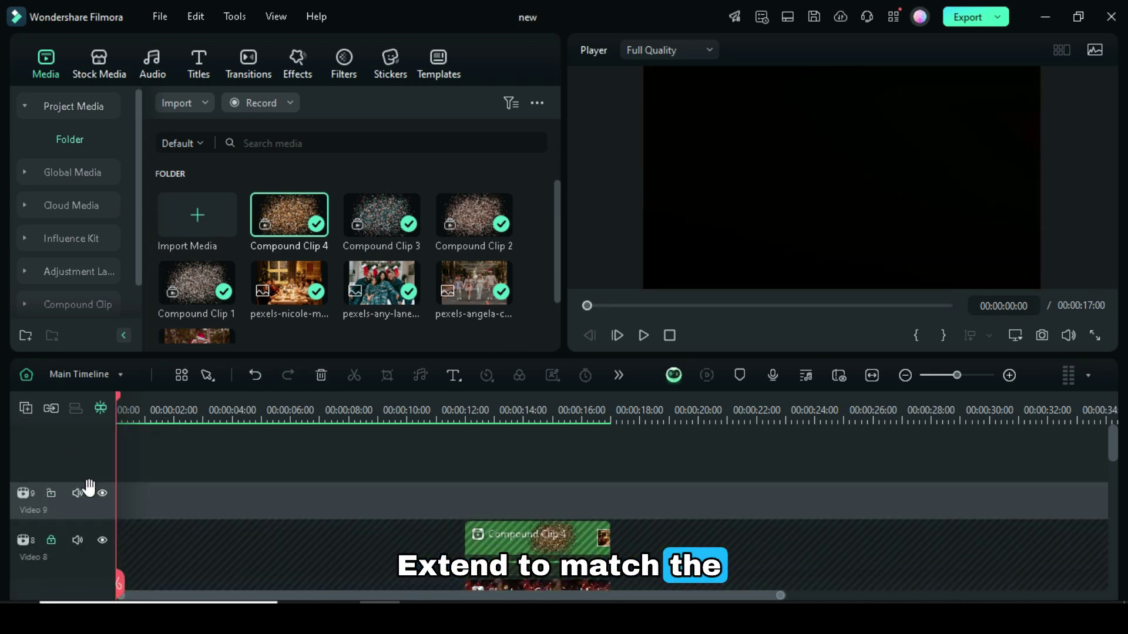
Place the Apfel effect on Video 9 and stretch it to end at 00:00:17:00
click(303, 70)
scroll(106, 150, up, 5)
click(91, 141)
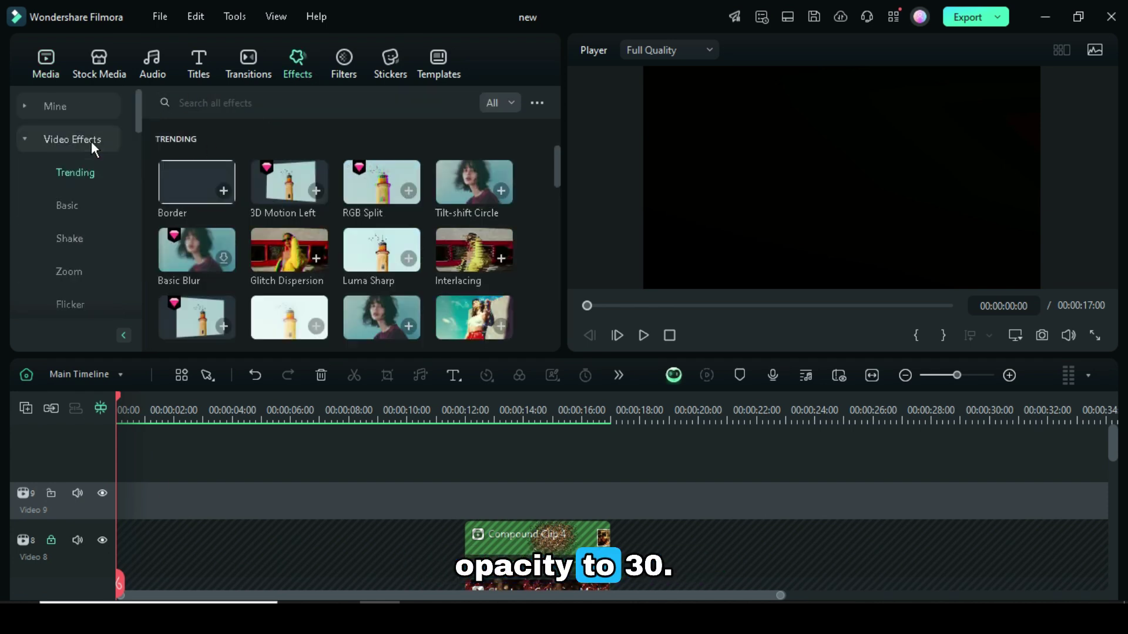
click(247, 103)
click(179, 150)
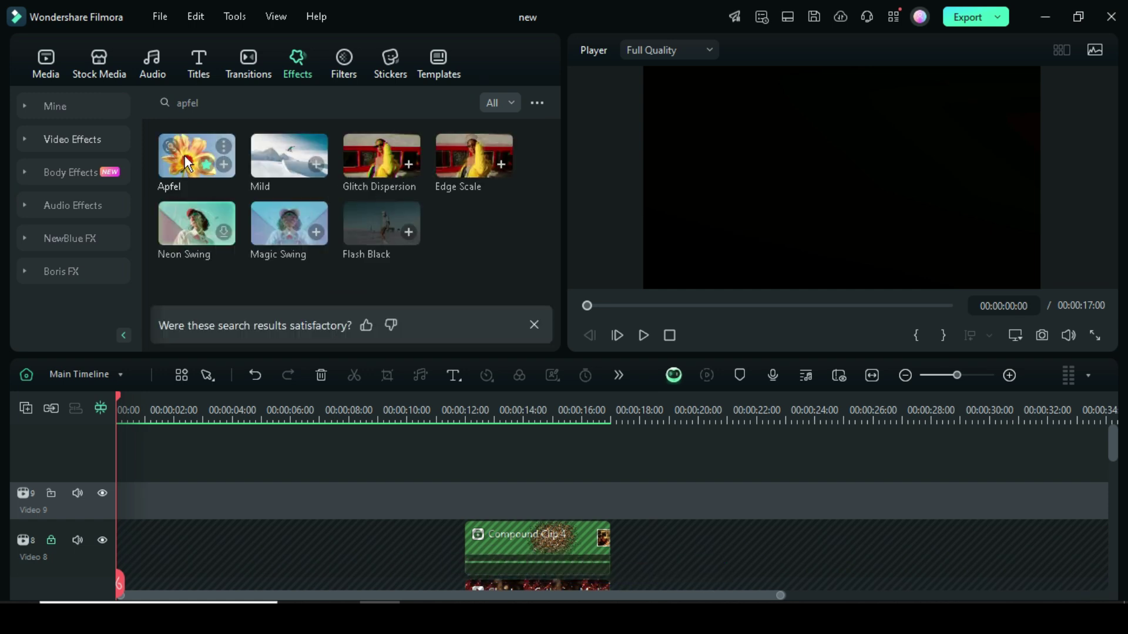
drag(187, 164, 178, 506)
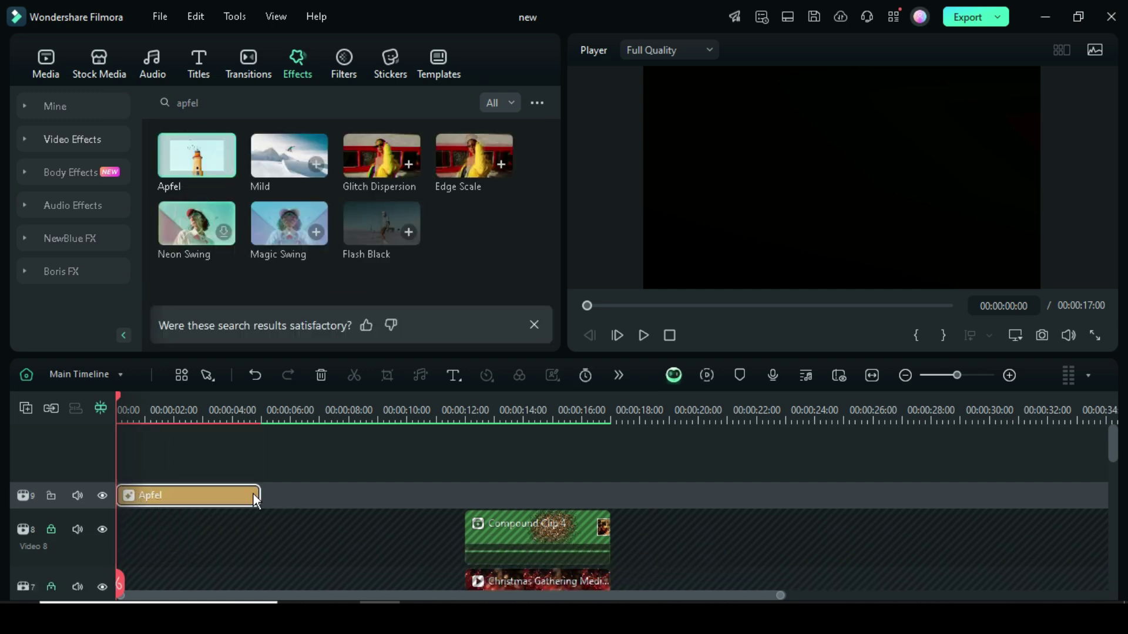
drag(257, 496, 610, 497)
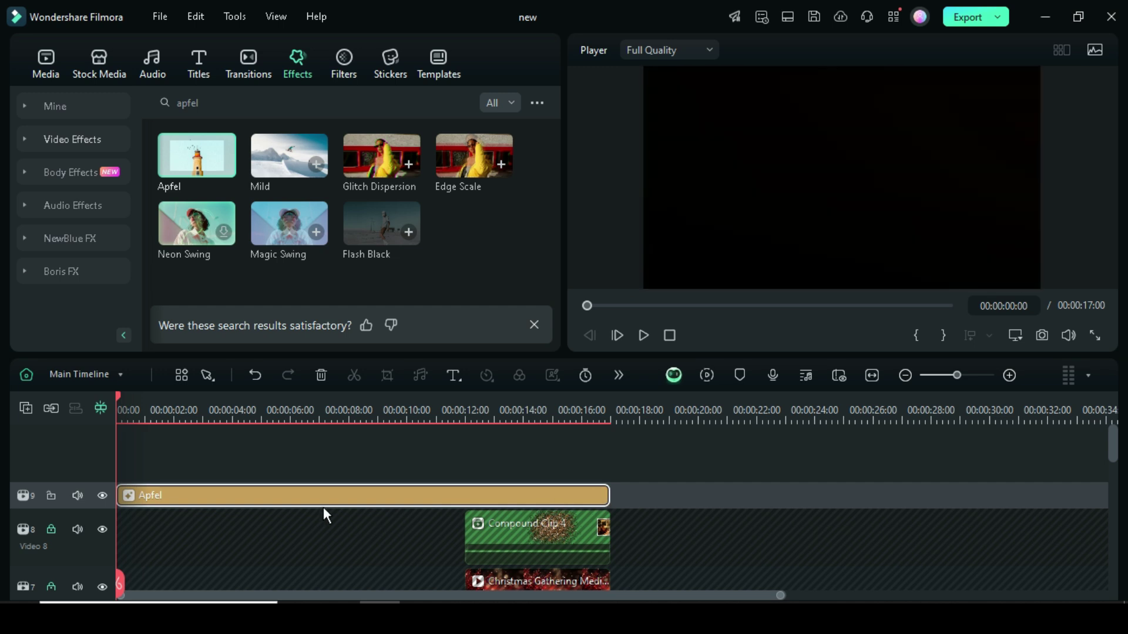
Set the Apfel effect's opacity to 30 and confirm the settings
double_click(327, 493)
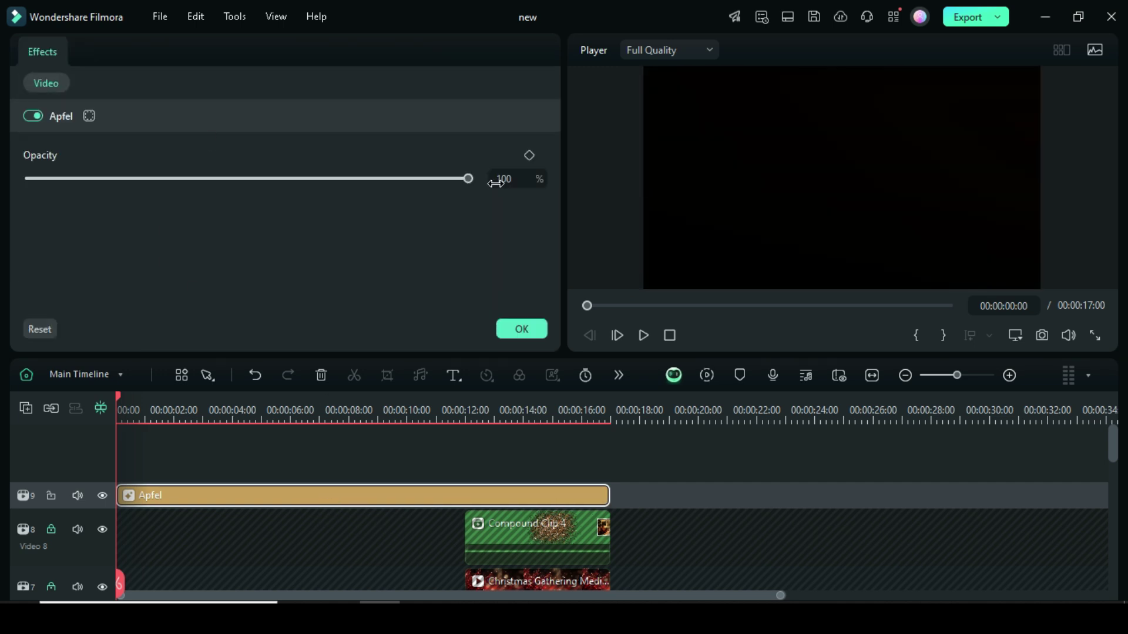
text(30)
key(Return)
click(517, 327)
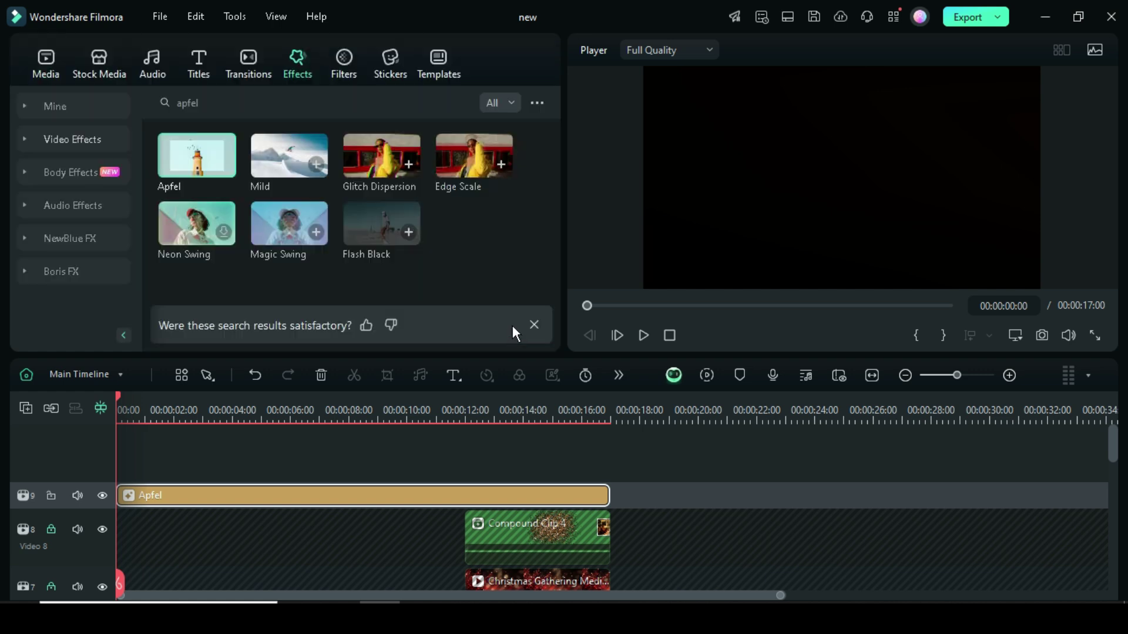
Back in the Media library, lock and then unlock all timeline tracks
click(46, 64)
click(25, 409)
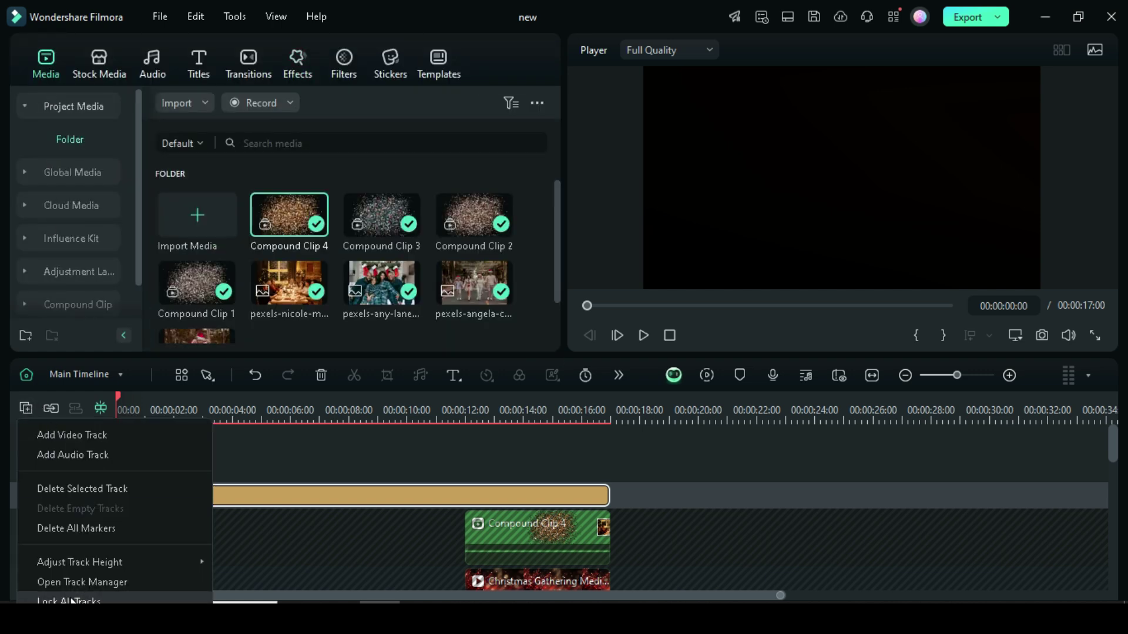
click(71, 599)
click(26, 408)
click(73, 598)
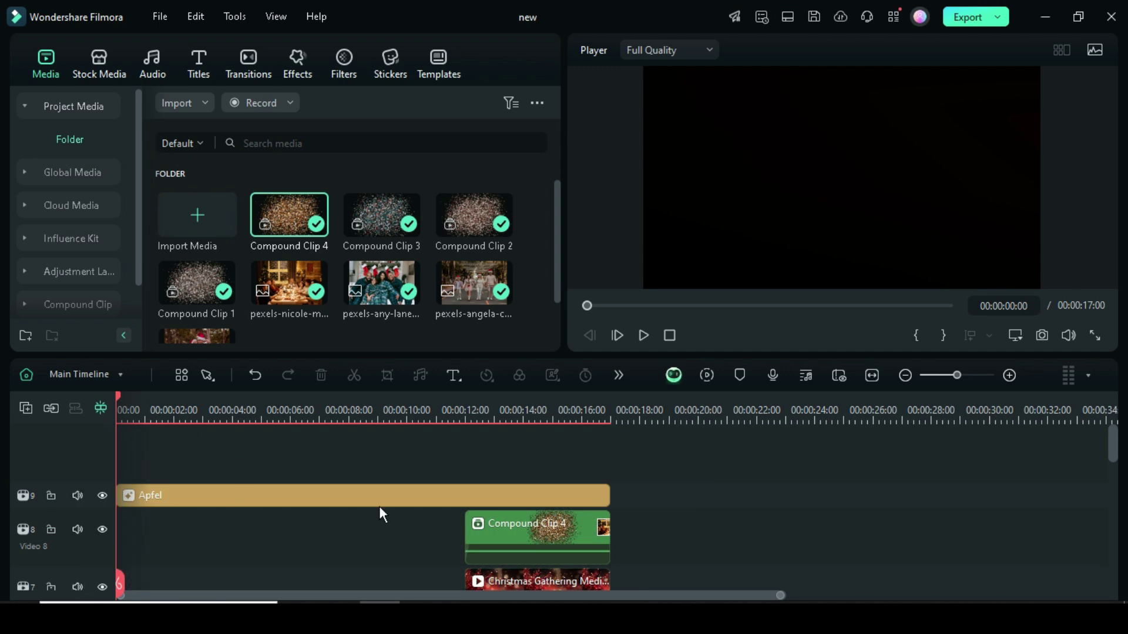
Render the timeline preview and play the finished Christmas slideshow with its Apfel overlay
scroll(386, 506, down, 10)
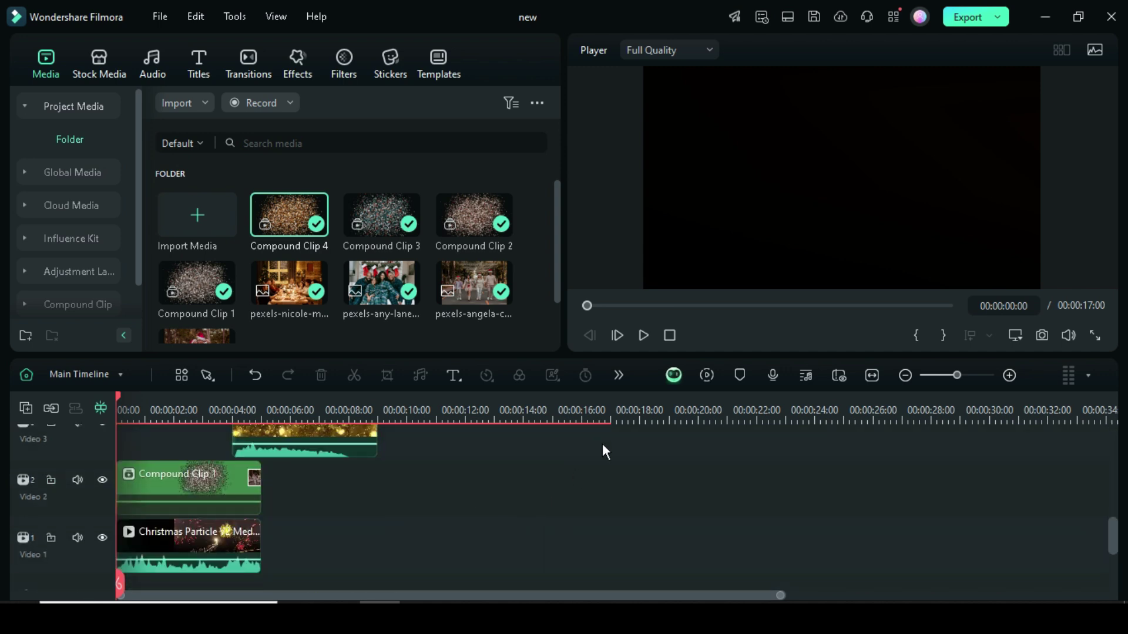
key(Return)
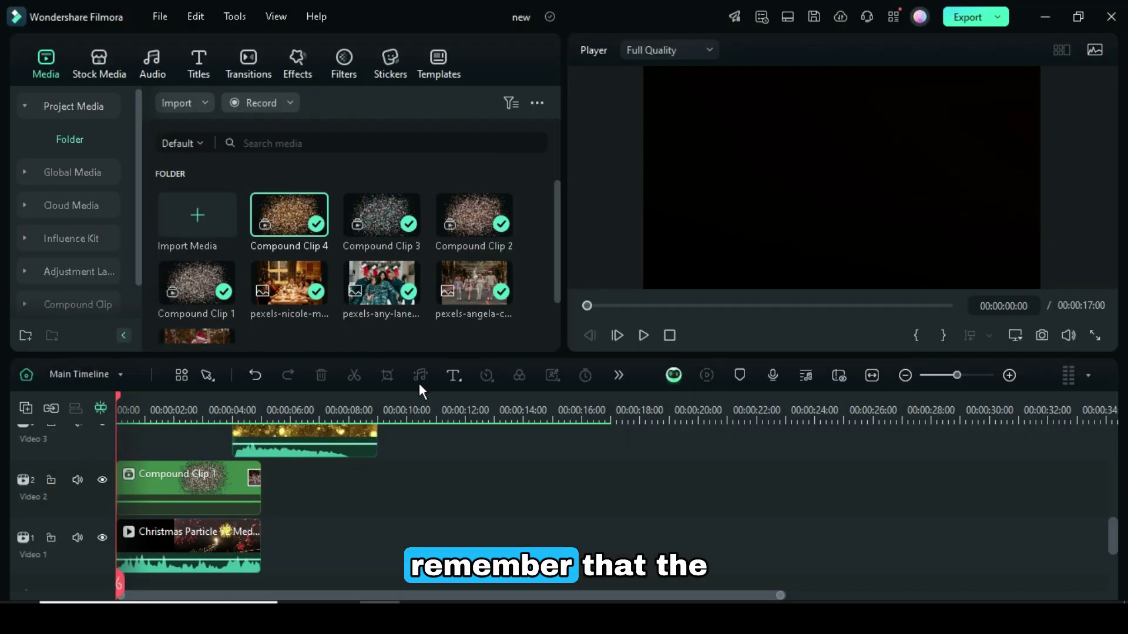
scroll(351, 523, up, 5)
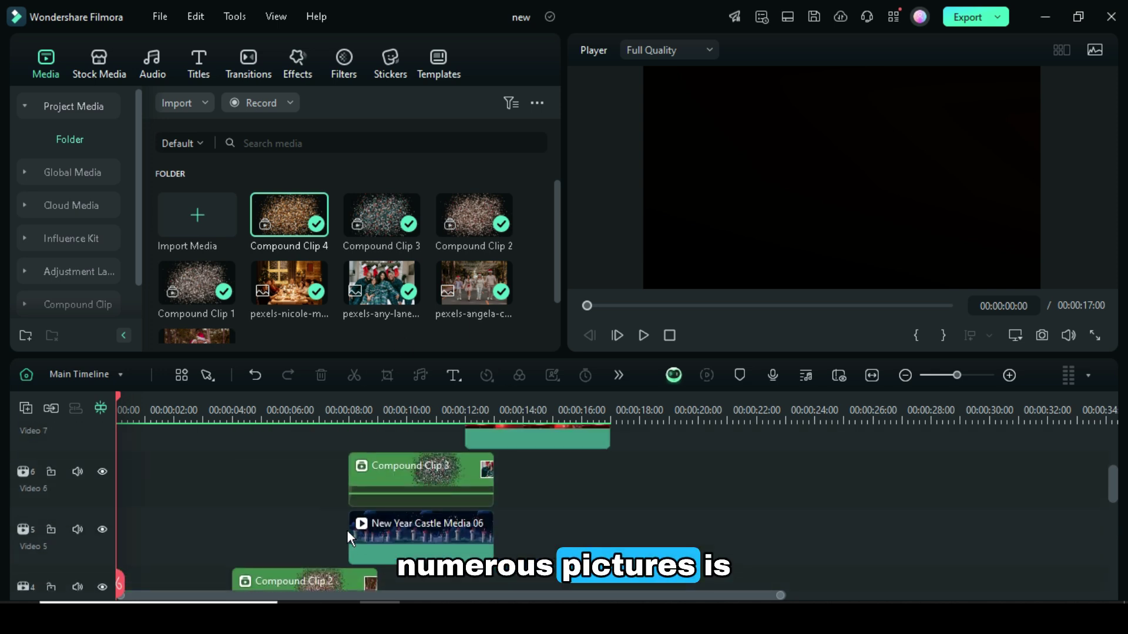
scroll(346, 530, up, 3)
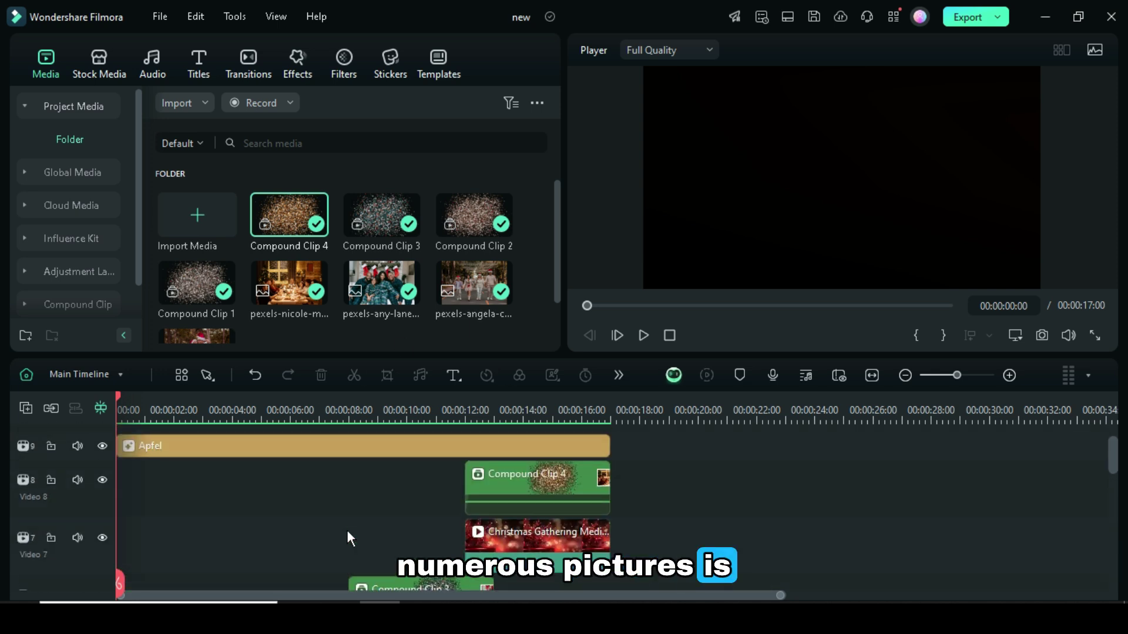
click(643, 335)
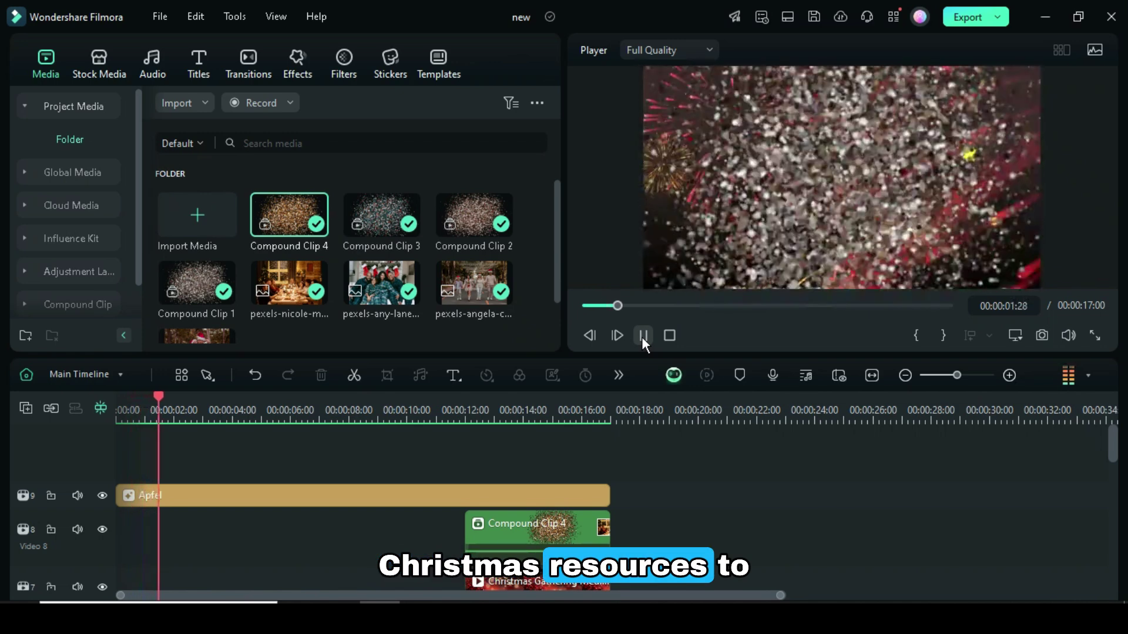